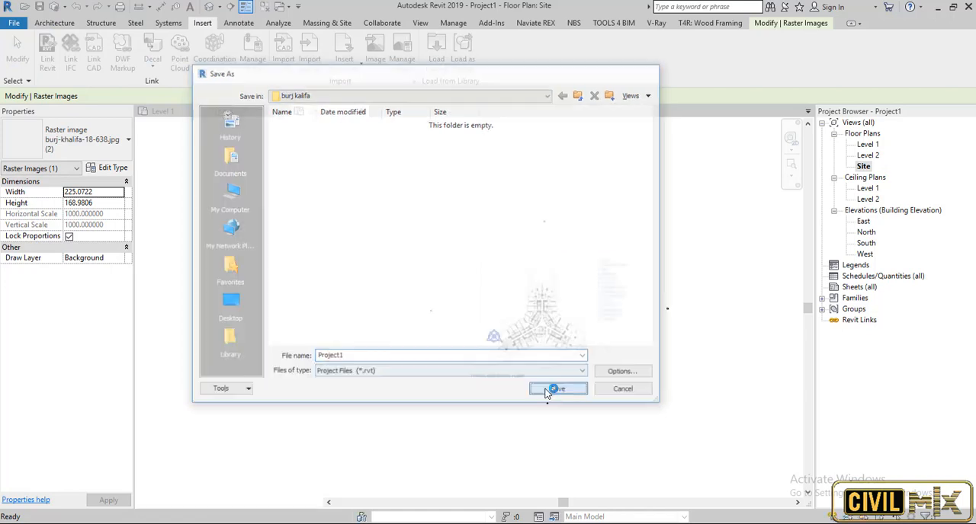
Save the project as Project1 in the burj kalifa folder and clear the raster image selection.
click(558, 390)
key(Escape)
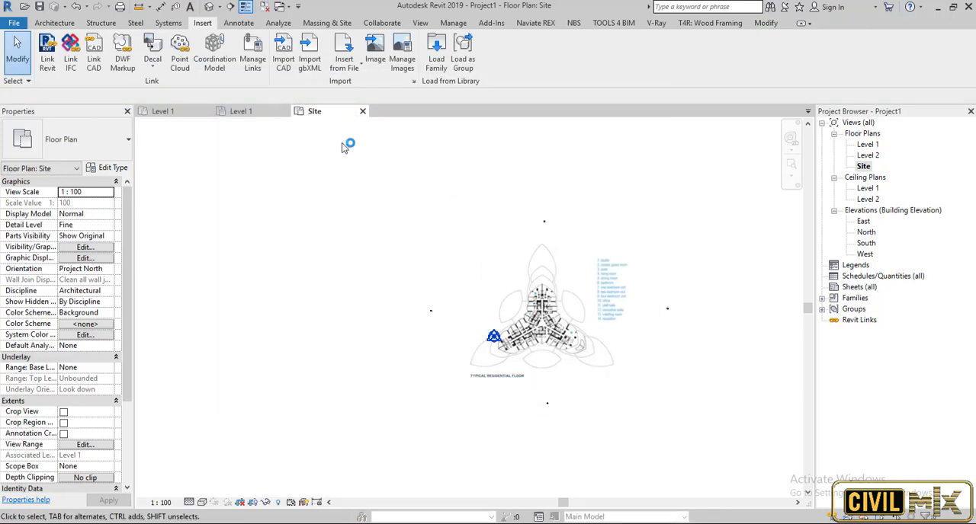
click(52, 23)
click(144, 65)
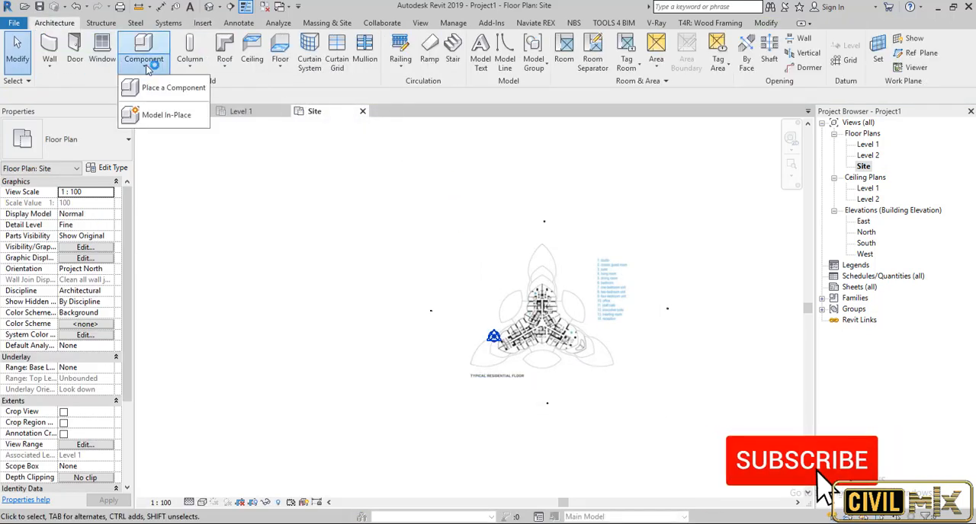
click(94, 24)
click(134, 24)
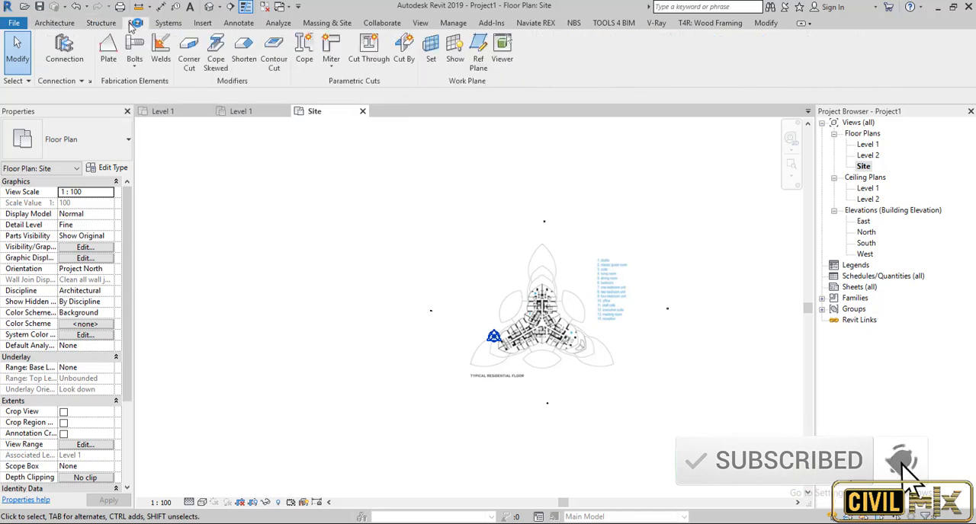
click(179, 24)
click(203, 23)
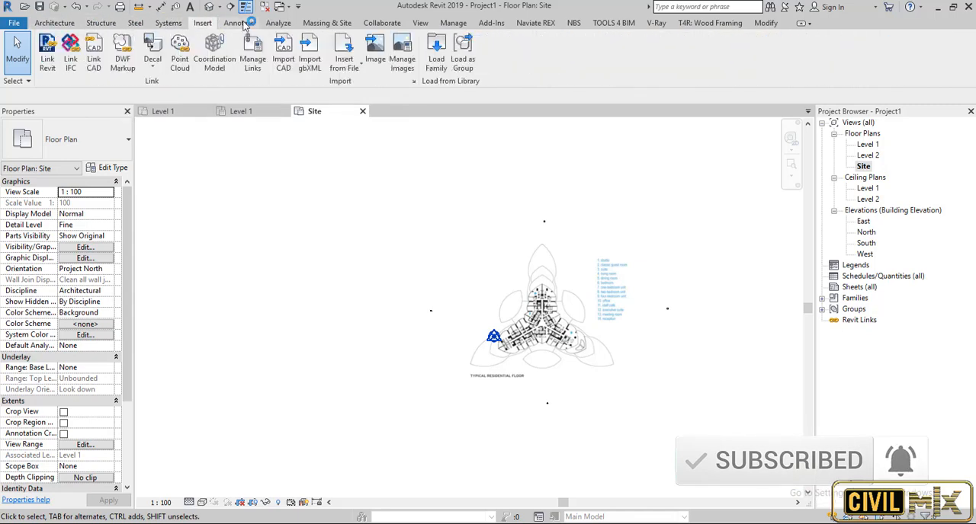
click(238, 23)
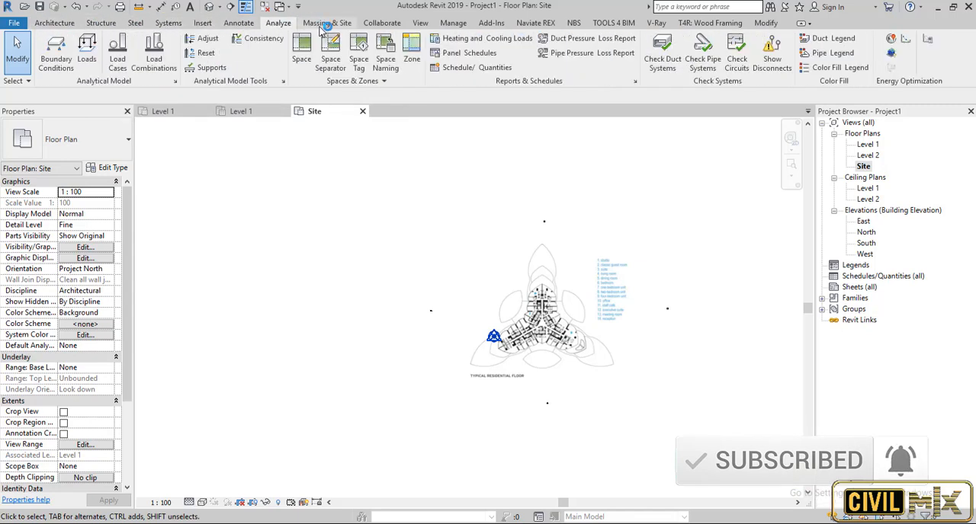
Start a new in-place mass, accepting the Show Mass notice and the default name.
click(321, 26)
click(147, 61)
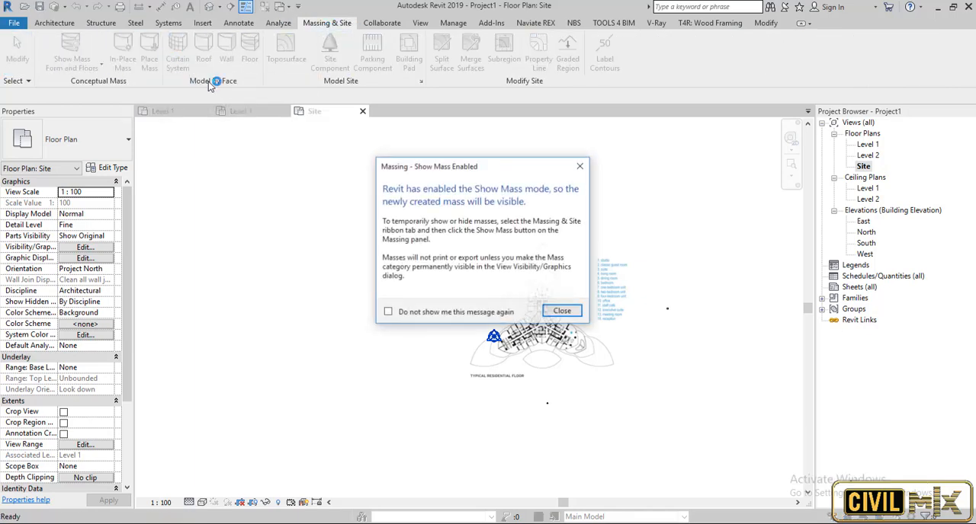
click(560, 311)
click(480, 289)
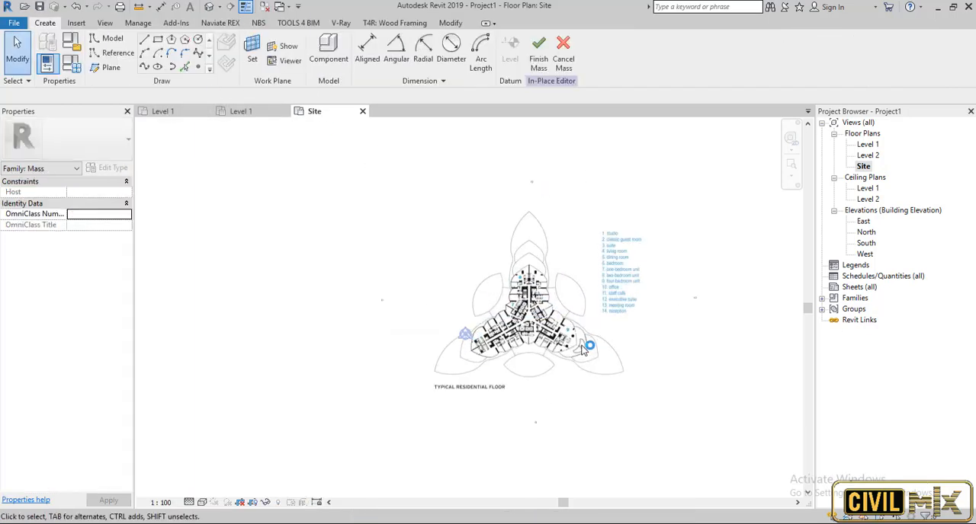
Trace the outer edge of the plan's upper-left petal with a start-end-radius arc about 55.4 long.
scroll(517, 313, up, 4)
scroll(420, 208, down, 2)
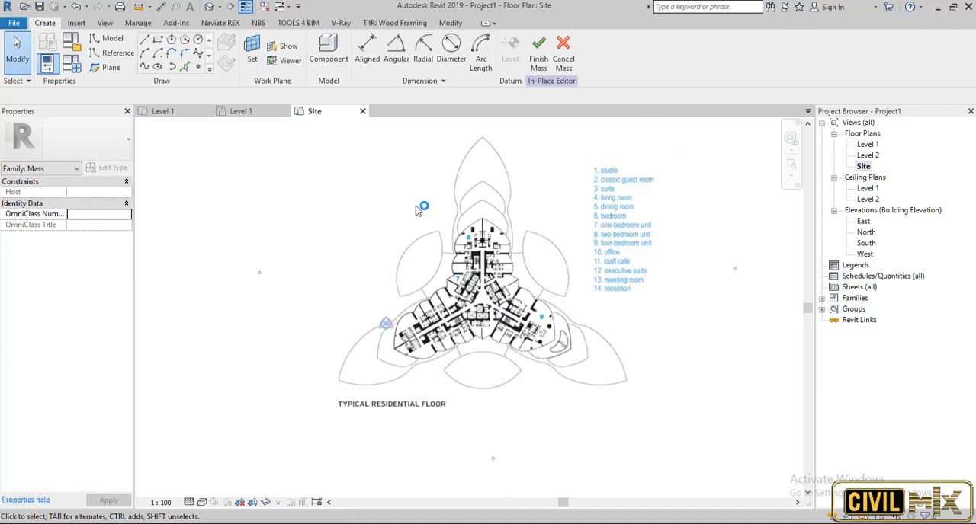
click(145, 54)
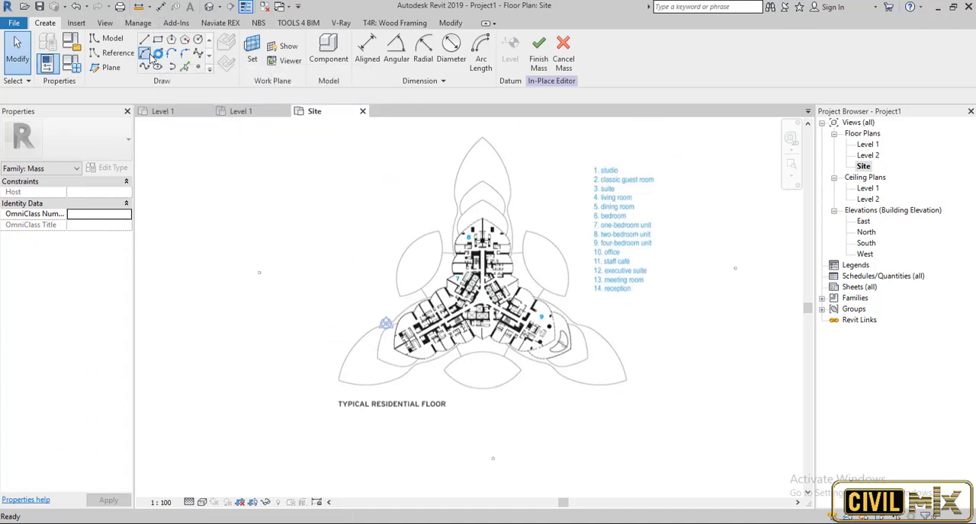
scroll(424, 275, up, 2)
click(387, 307)
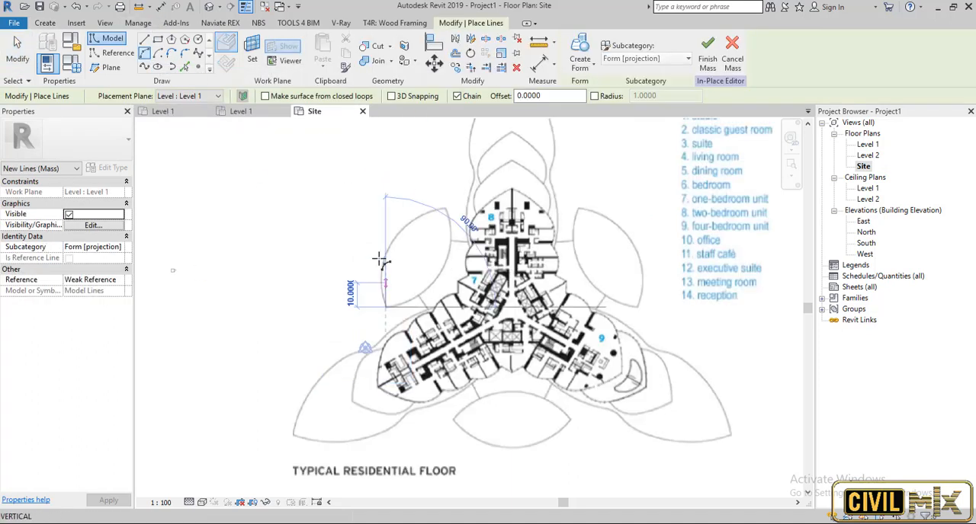
click(446, 207)
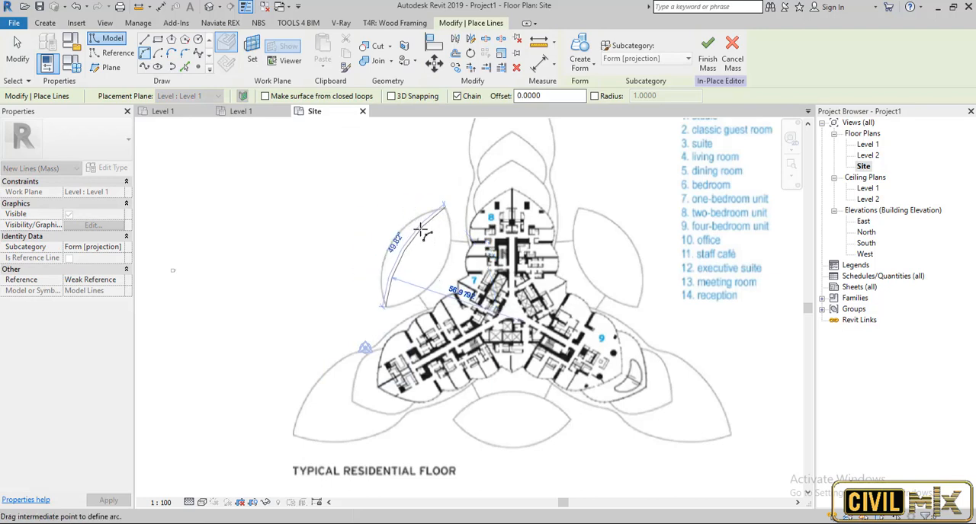
click(382, 245)
key(Escape)
key(Escape)
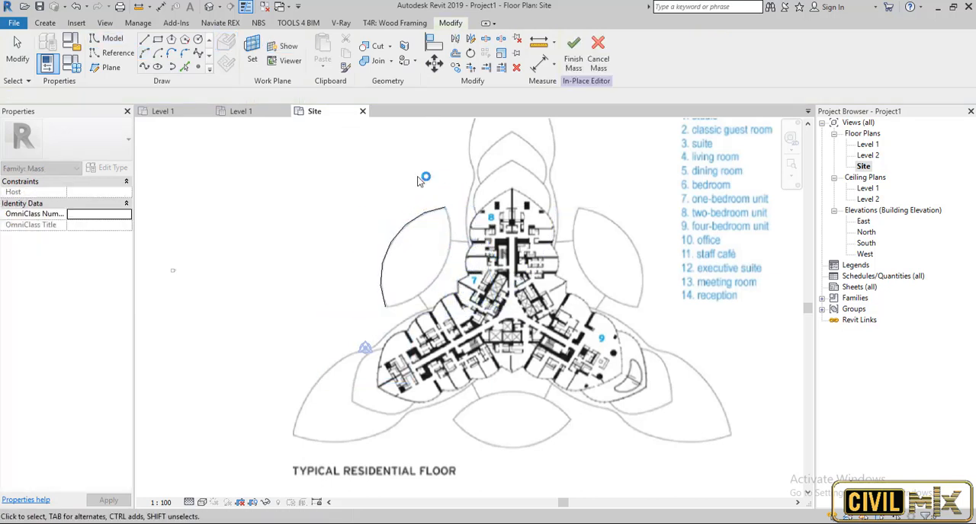
Mirror the arc about an axis through its two endpoints to complete the upper-left petal outline.
click(416, 221)
click(472, 40)
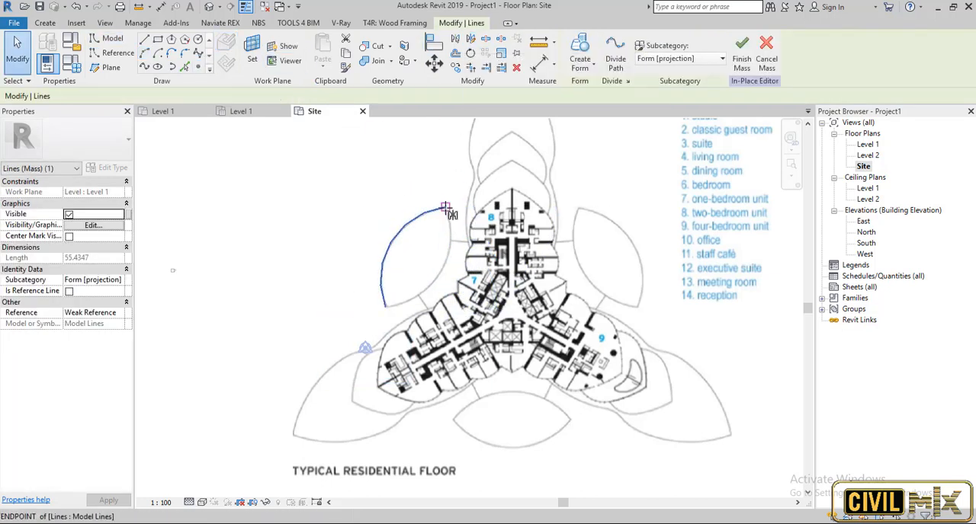
click(386, 307)
click(445, 208)
click(329, 308)
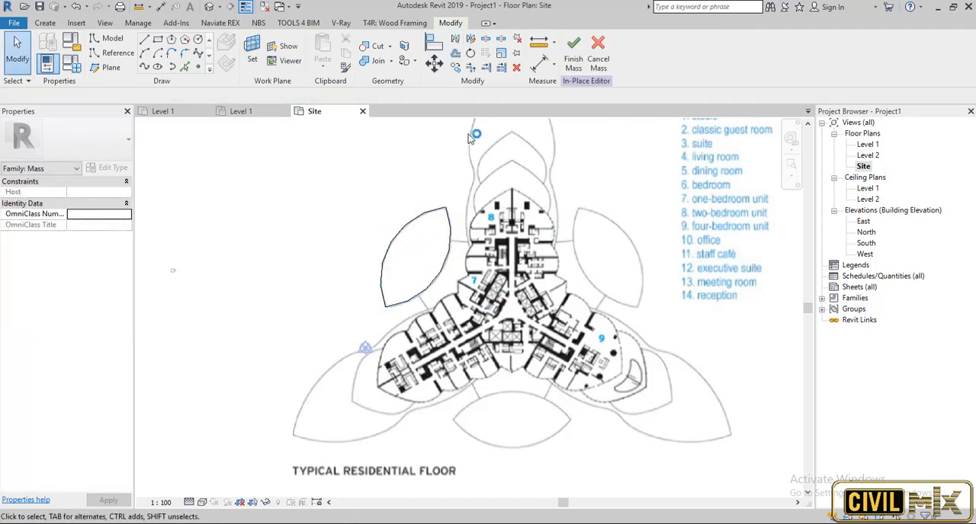
Trace the upper left edge of the plan's top wing with a start-end-radius arc beginning at the wing's tip.
scroll(482, 248, down, 2)
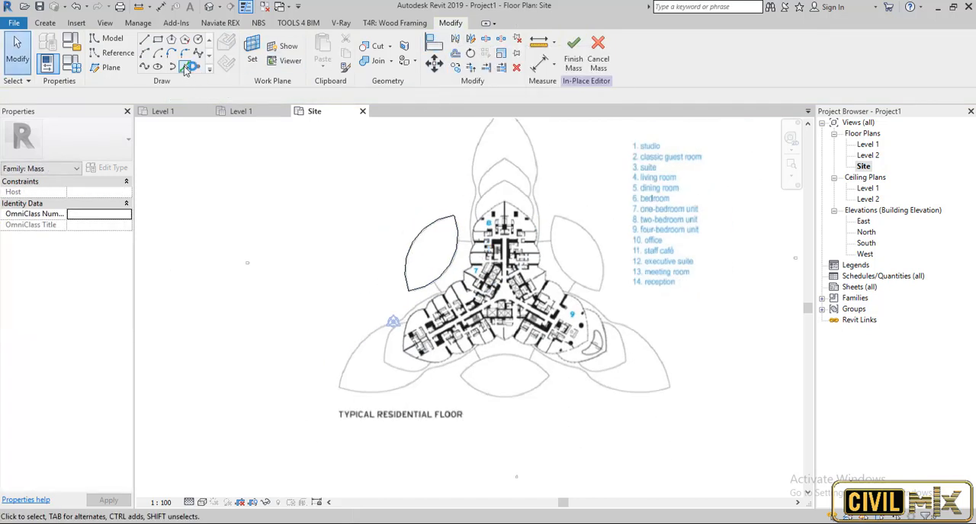
click(160, 56)
scroll(490, 176, up, 2)
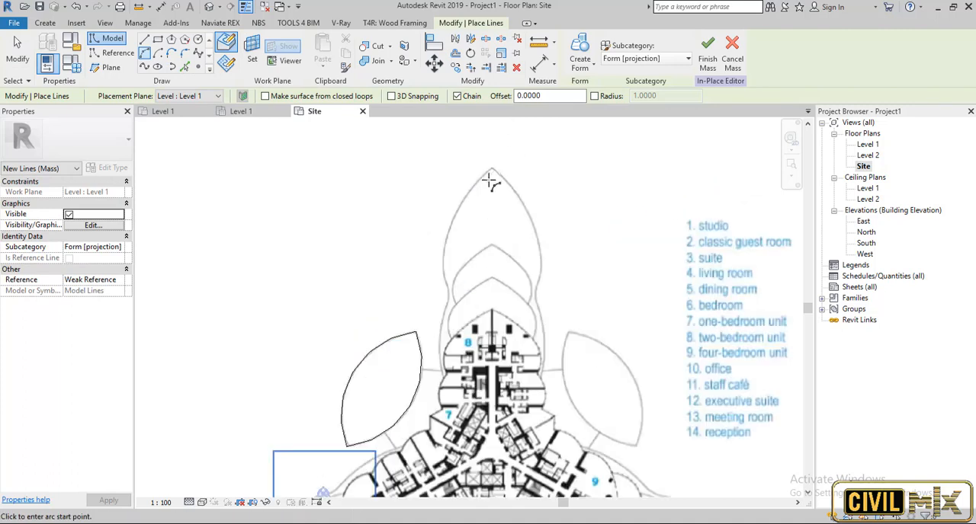
click(492, 167)
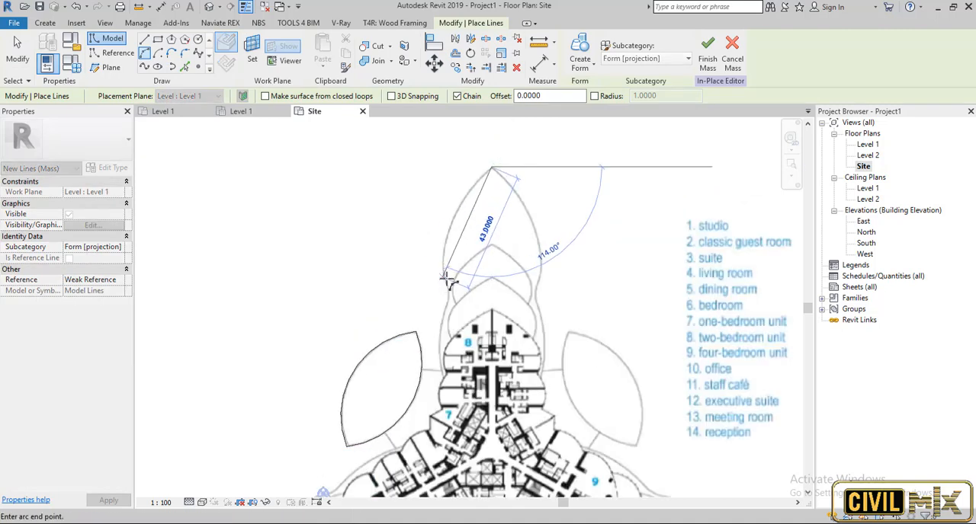
scroll(448, 280, up, 3)
click(442, 219)
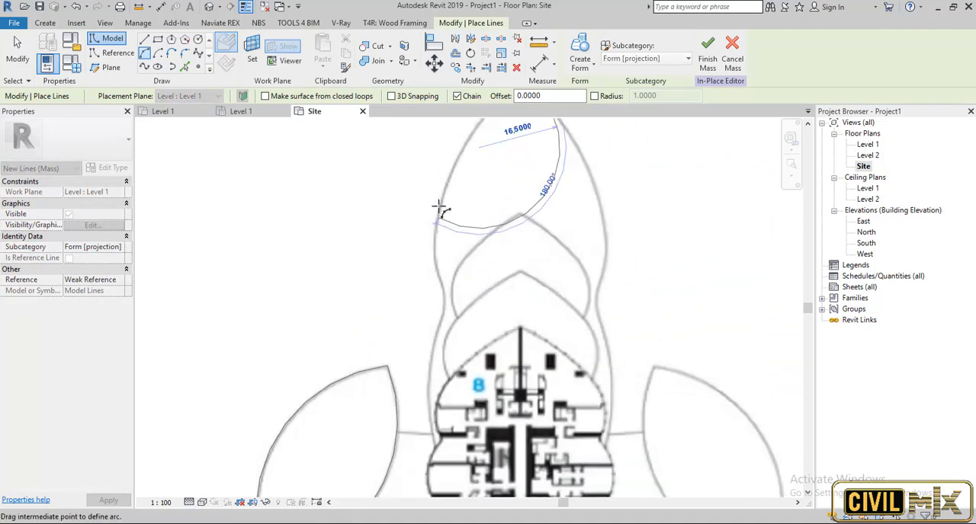
click(445, 190)
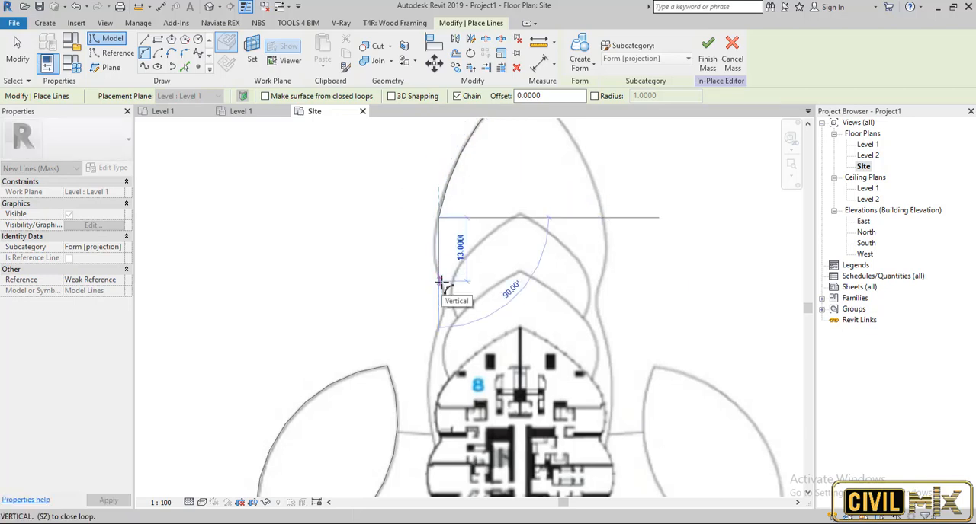
key(Escape)
scroll(445, 273, up, 2)
click(436, 180)
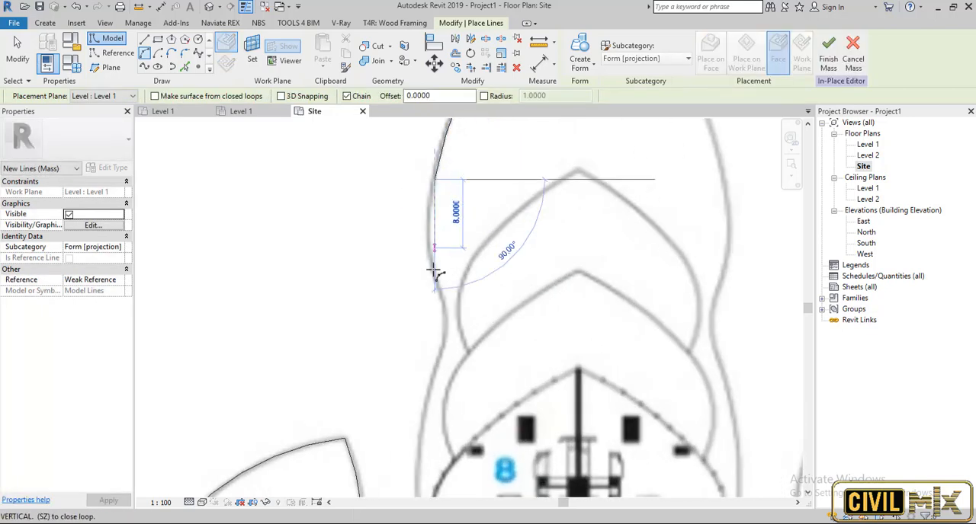
key(Escape)
key(Escape)
Continue tracing the top wing's left edge from the first arc's end, adding arcs through the bulge and narrow waist.
click(157, 53)
click(435, 179)
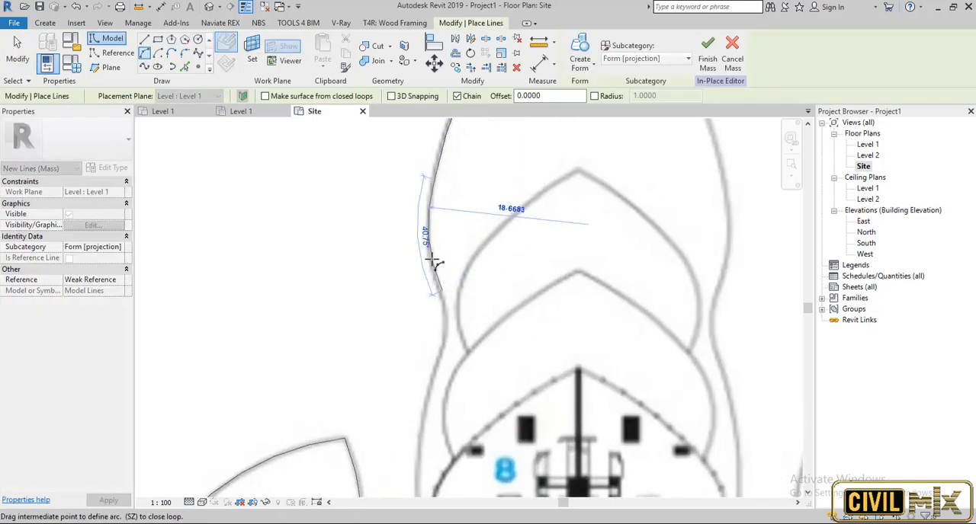
click(441, 282)
click(446, 324)
Add a final arc with a chord of about 24 along the top wing's lower left edge, ending at the petal connector.
scroll(435, 401, down, 3)
middle_drag(434, 401, 425, 241)
scroll(423, 349, up, 2)
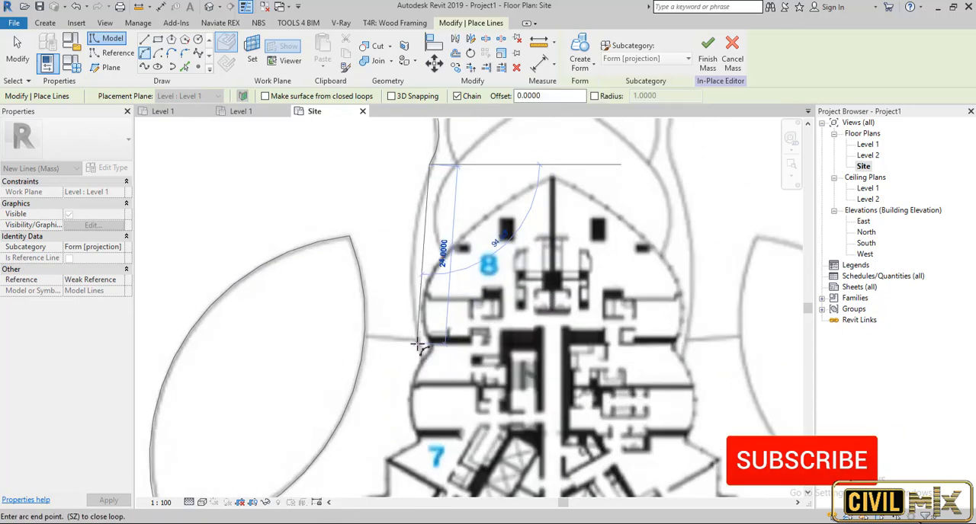
click(418, 343)
click(410, 277)
key(Escape)
key(Escape)
scroll(411, 175, down, 2)
middle_drag(412, 176, 385, 292)
scroll(385, 291, down, 2)
key(Tab)
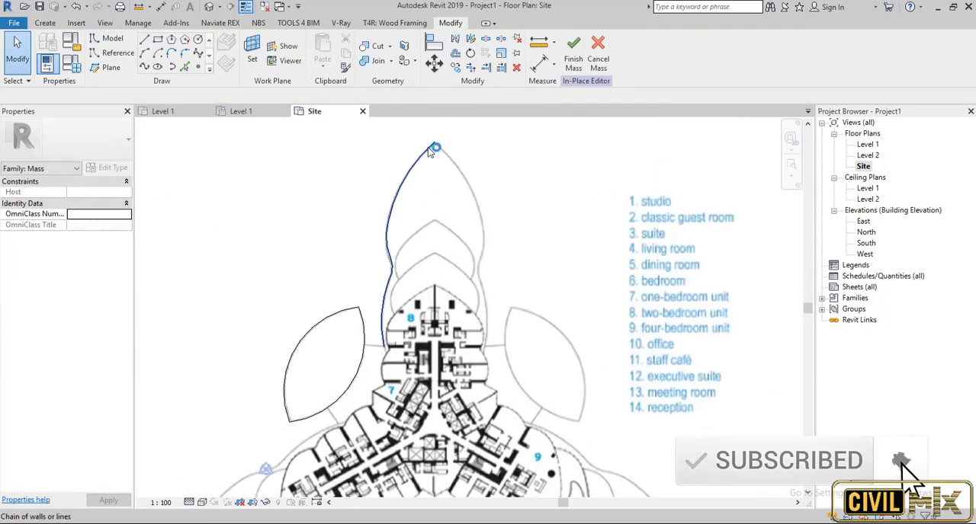
click(433, 147)
scroll(625, 273, down, 2)
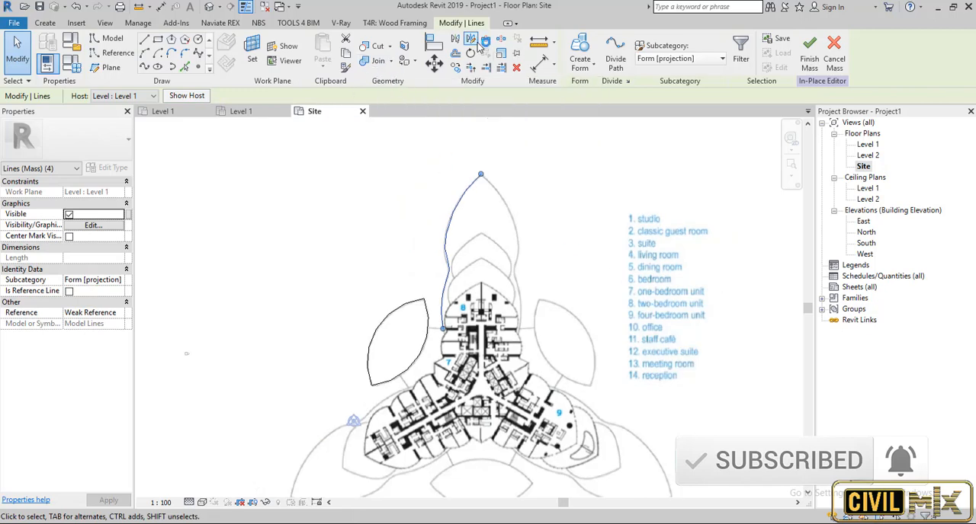
click(144, 39)
key(Escape)
key(Escape)
Mirror the top wing's chain of four left-edge arcs, keeping the original, about a vertical axis drawn through the wing's tip.
key(Tab)
click(458, 199)
click(471, 38)
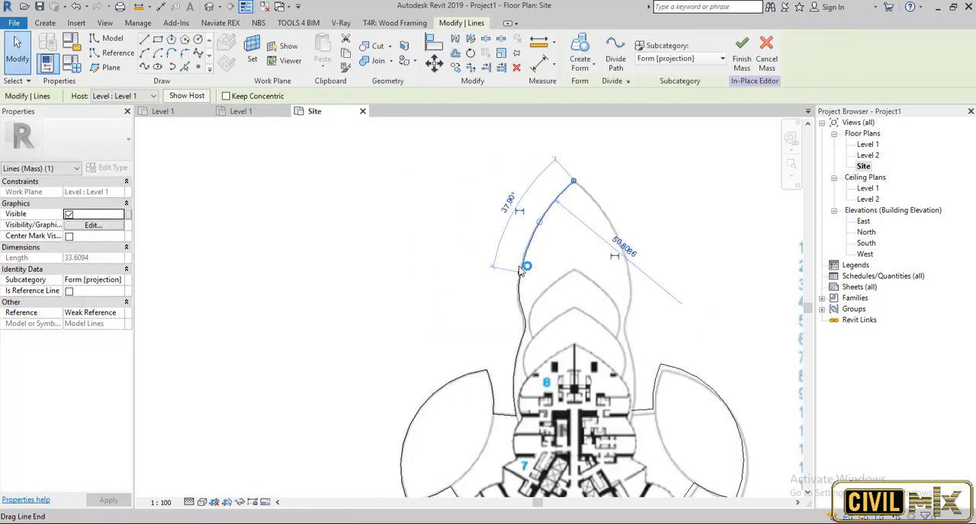
drag(457, 166, 632, 401)
drag(496, 174, 603, 419)
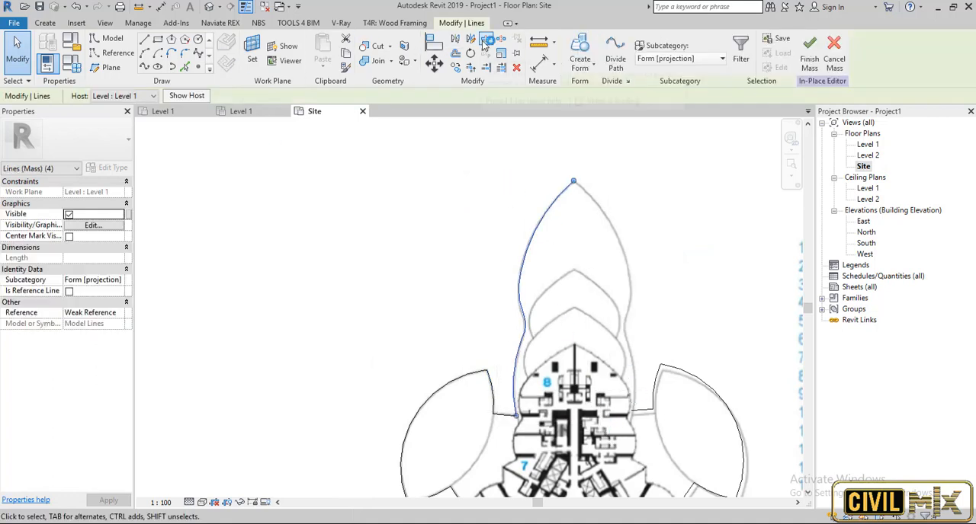
click(470, 38)
click(573, 181)
click(574, 368)
key(Escape)
Trim the mirrored wing edge and the upper-right petal's connector line to a corner.
key(t)
key(r)
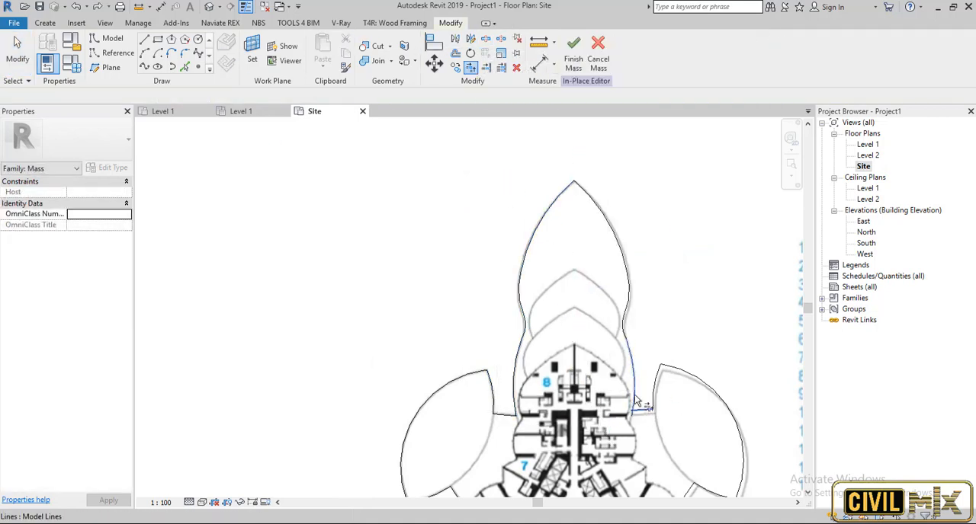
click(636, 400)
key(Escape)
Create a solid form from the whole closed chain of outline lines around the plan.
scroll(533, 314, down, 5)
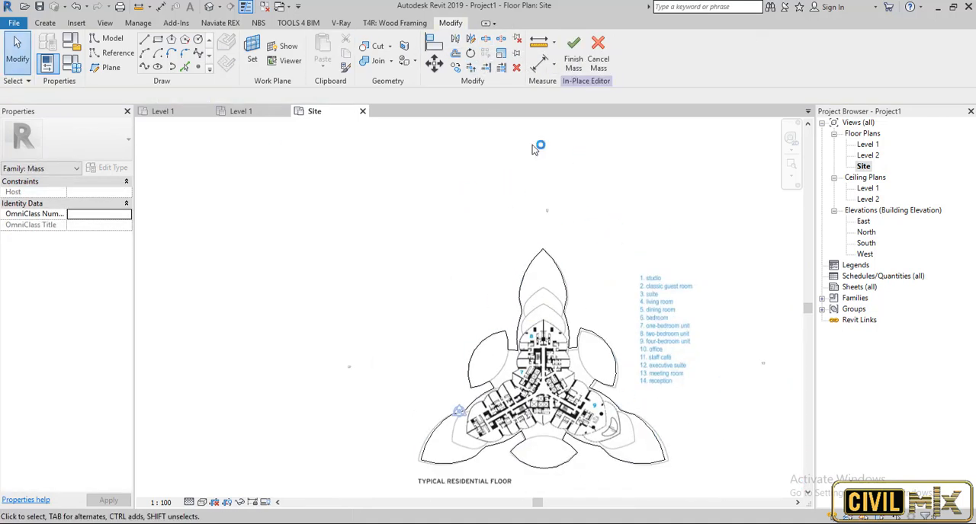
key(Tab)
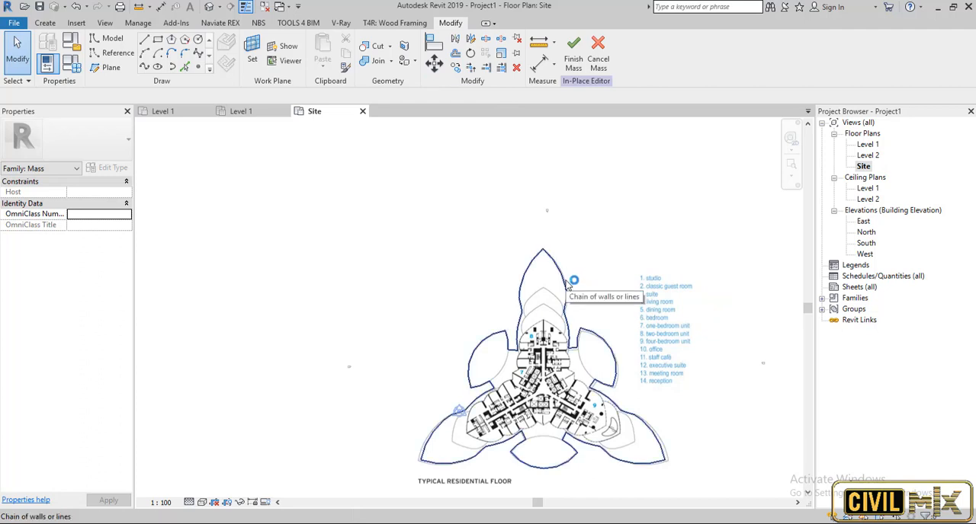
click(568, 286)
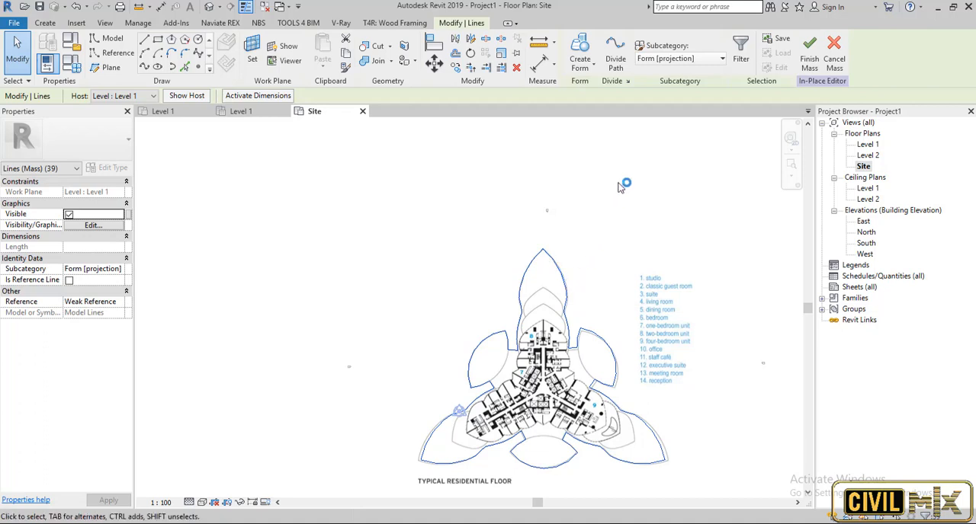
click(583, 70)
click(597, 98)
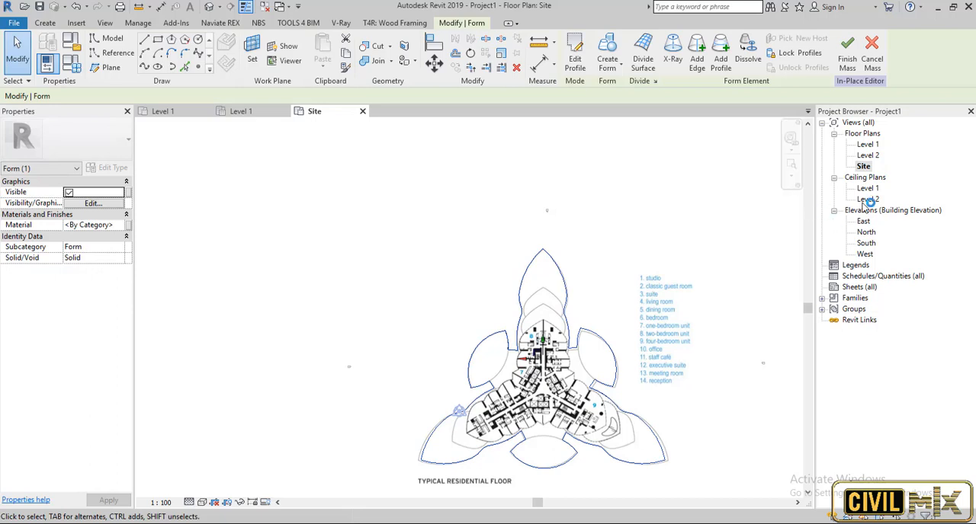
In the 3D view, lower the form's top face to set the mass height to 20.
click(210, 7)
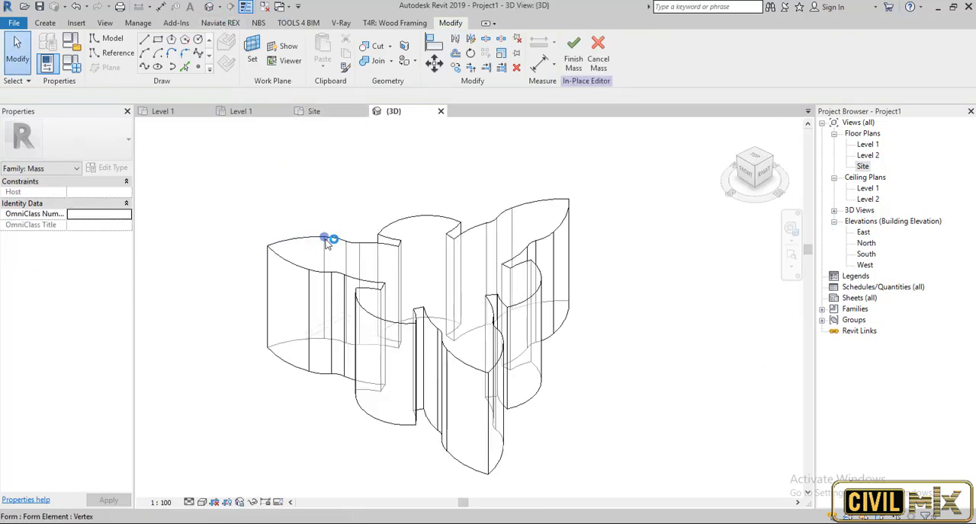
click(481, 233)
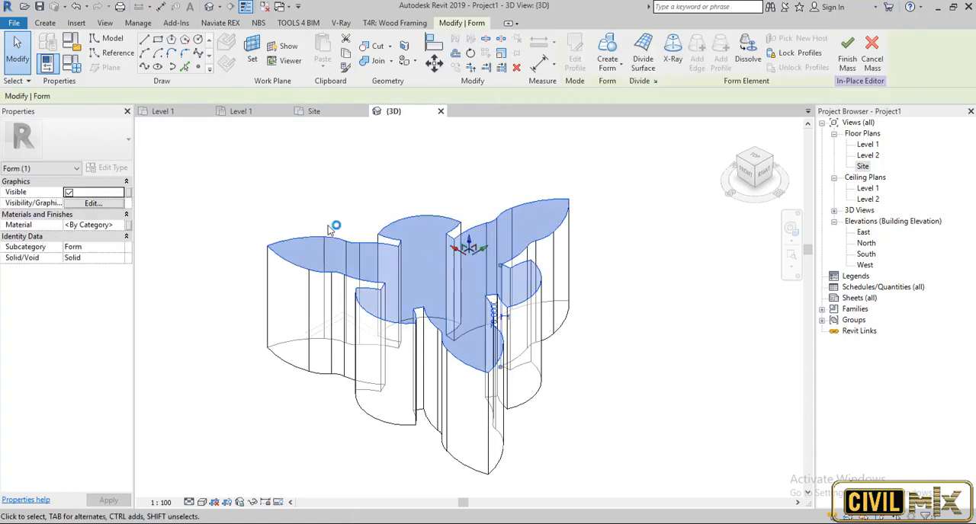
drag(469, 239, 468, 264)
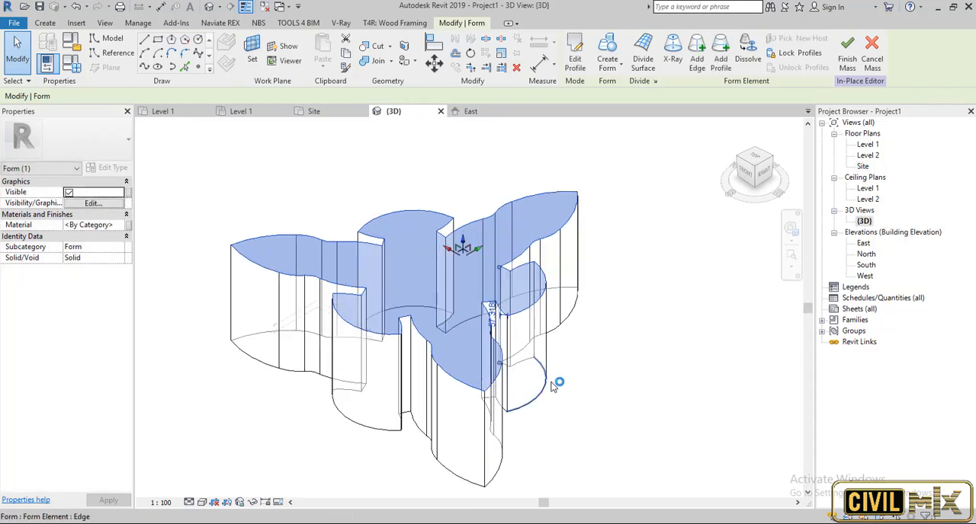
shift+middle_drag(602, 389, 519, 326)
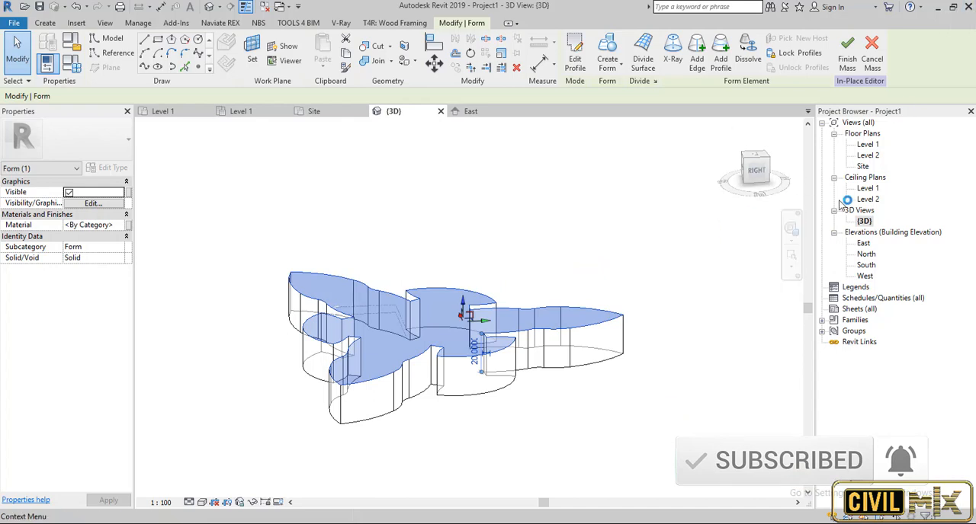
Open the Site floor plan and set the work plane by picking the face of the solid form.
double_click(862, 166)
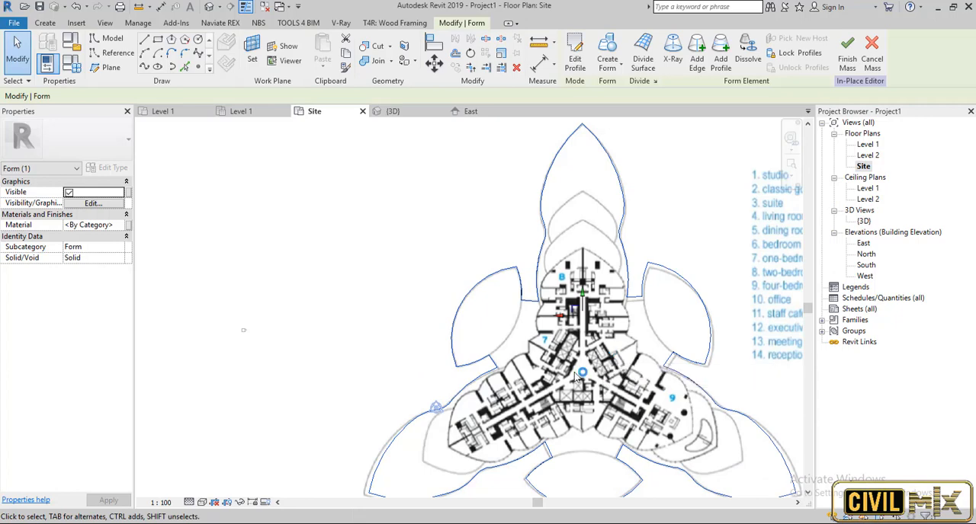
scroll(450, 286, down, 2)
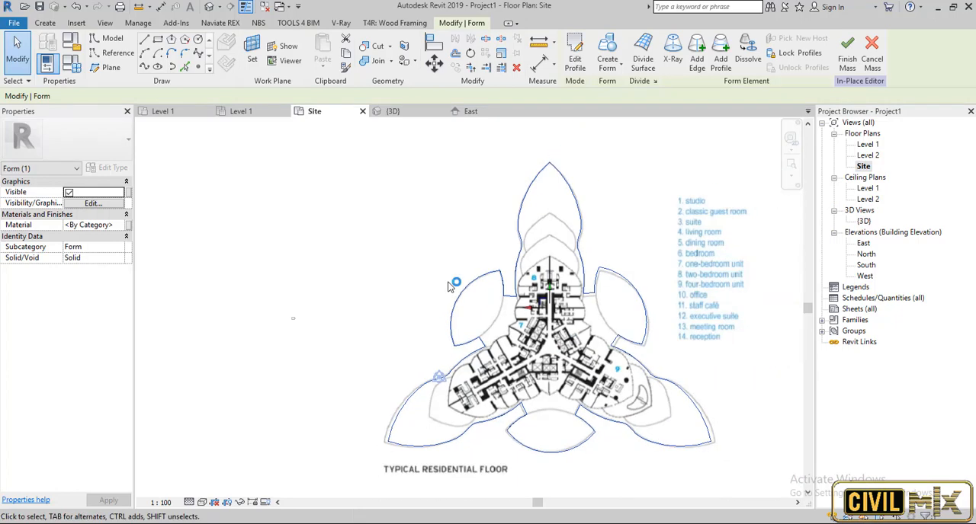
click(257, 59)
click(305, 351)
click(347, 407)
click(520, 217)
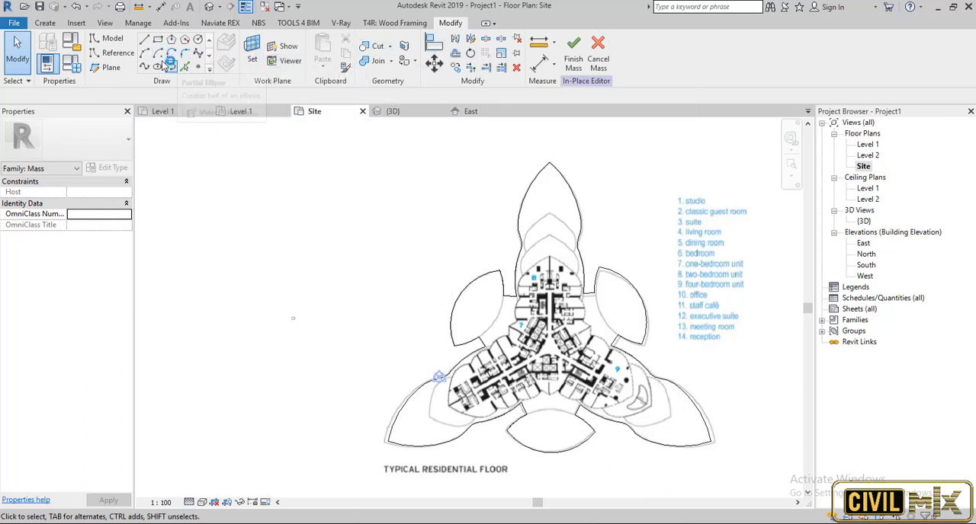
Try to trace the left edge of the top wing's first inner contour with arcs, and delete the drawn arcs.
click(208, 59)
scroll(528, 248, up, 3)
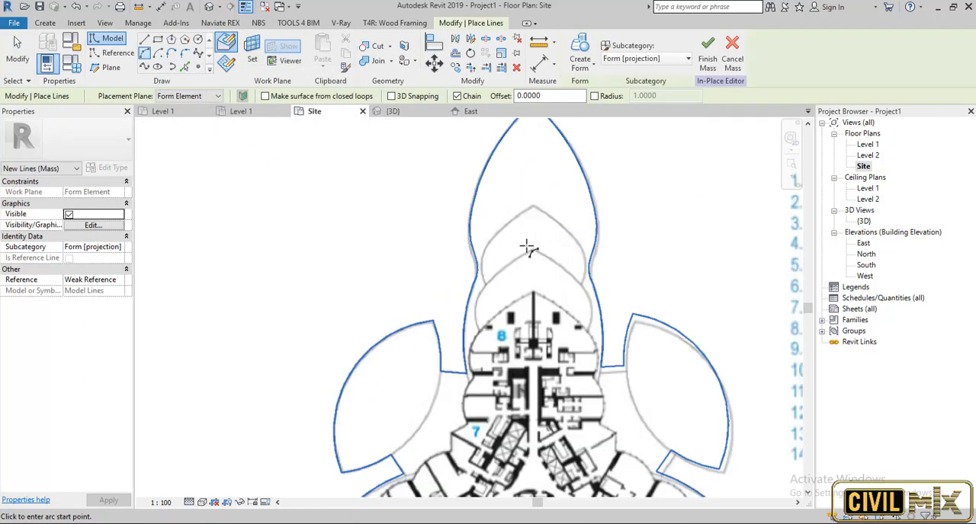
scroll(487, 285, up, 2)
click(486, 285)
scroll(495, 283, down, 1)
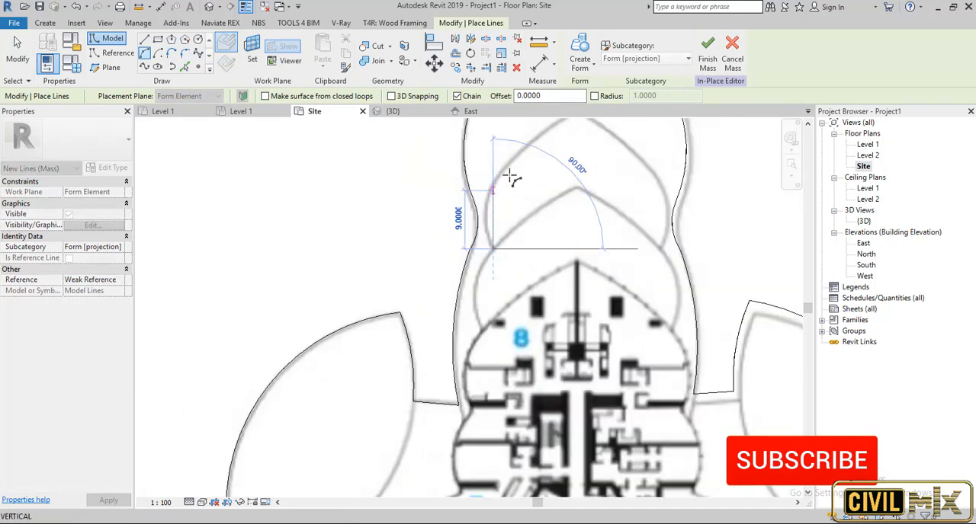
click(498, 177)
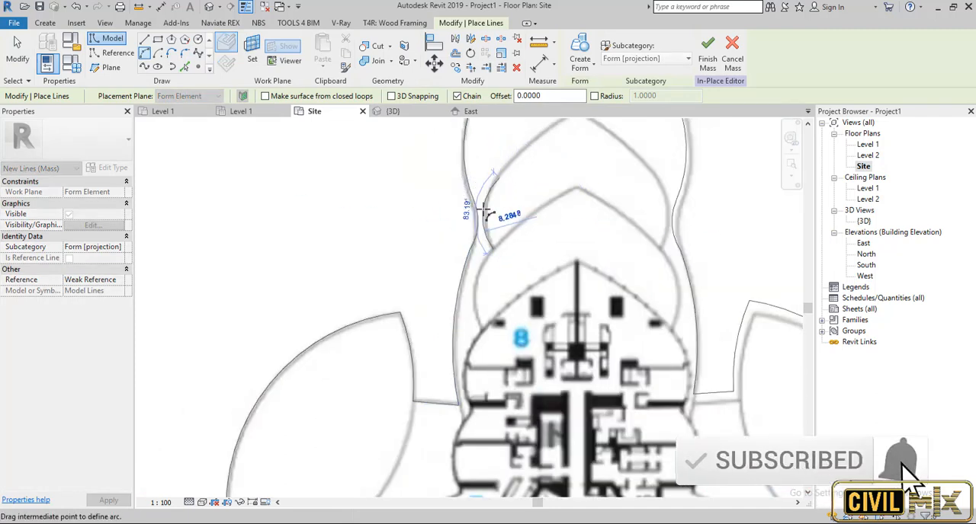
scroll(485, 210, up, 2)
click(487, 212)
scroll(488, 214, down, 2)
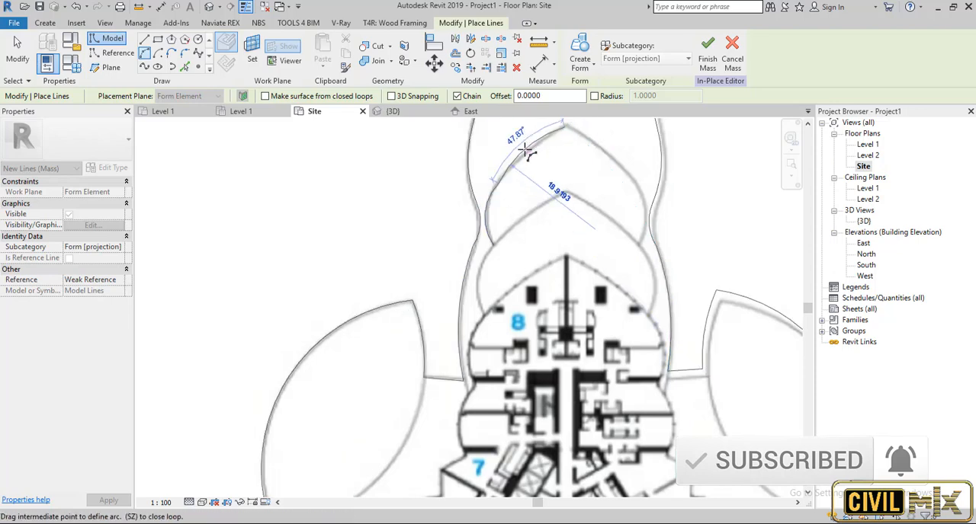
scroll(526, 154, up, 2)
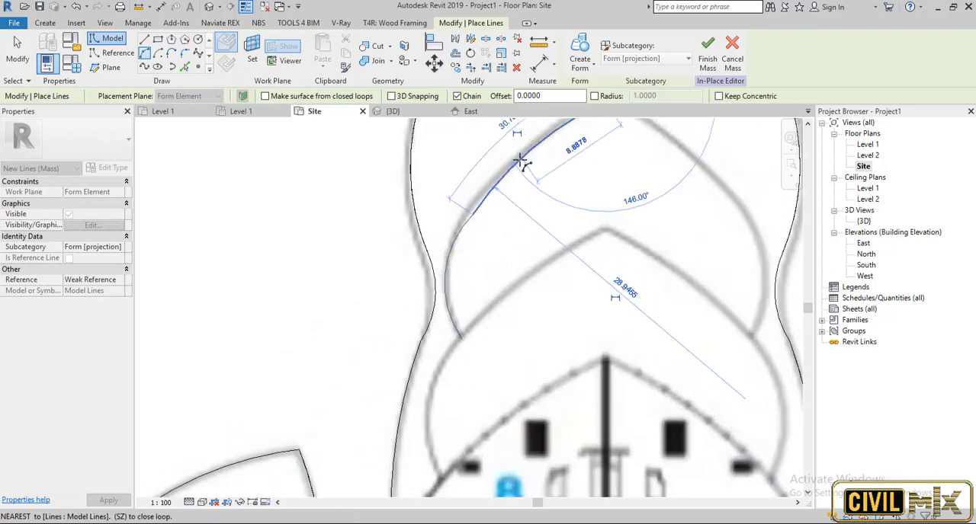
key(Escape)
key(Escape)
click(471, 221)
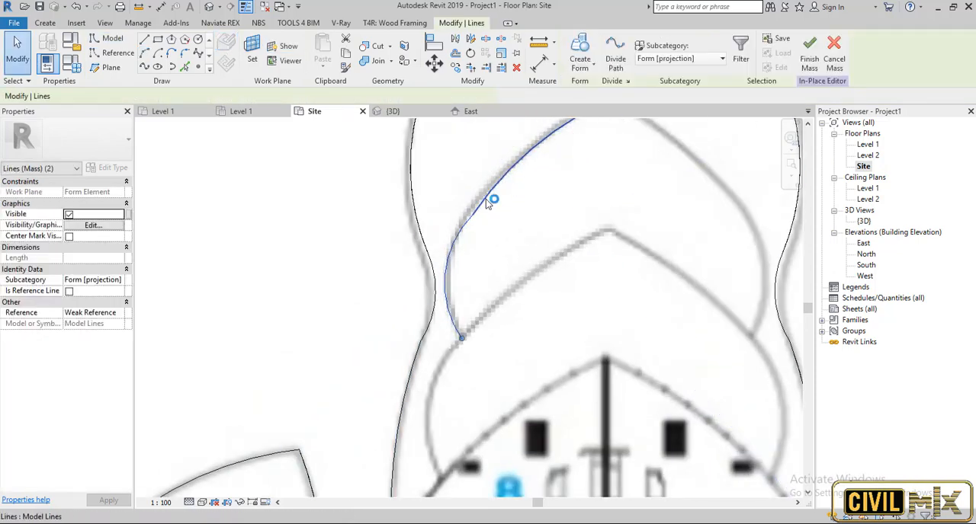
key(Delete)
Trace the left edge of the top wing's first inner contour up to its tip with chained arcs of about 11.4 and 22.1 radius.
click(144, 54)
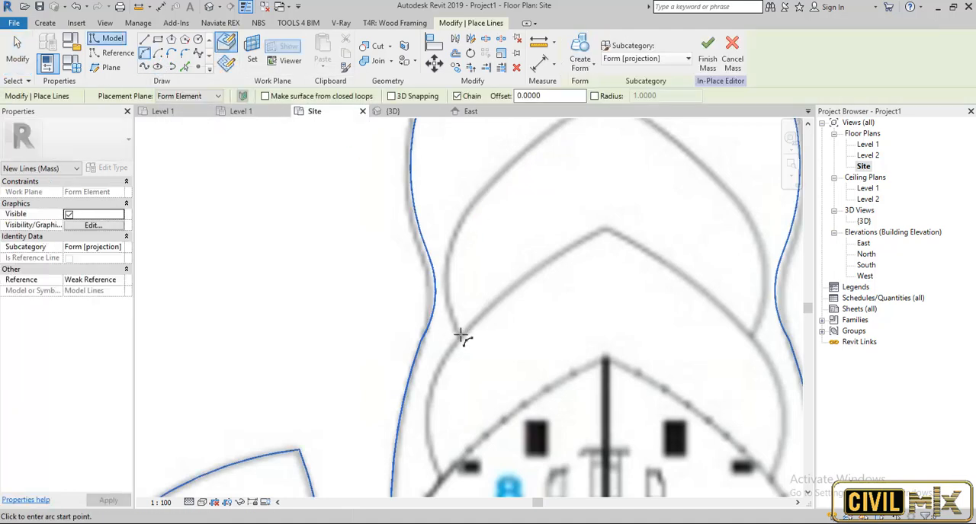
click(459, 335)
click(448, 218)
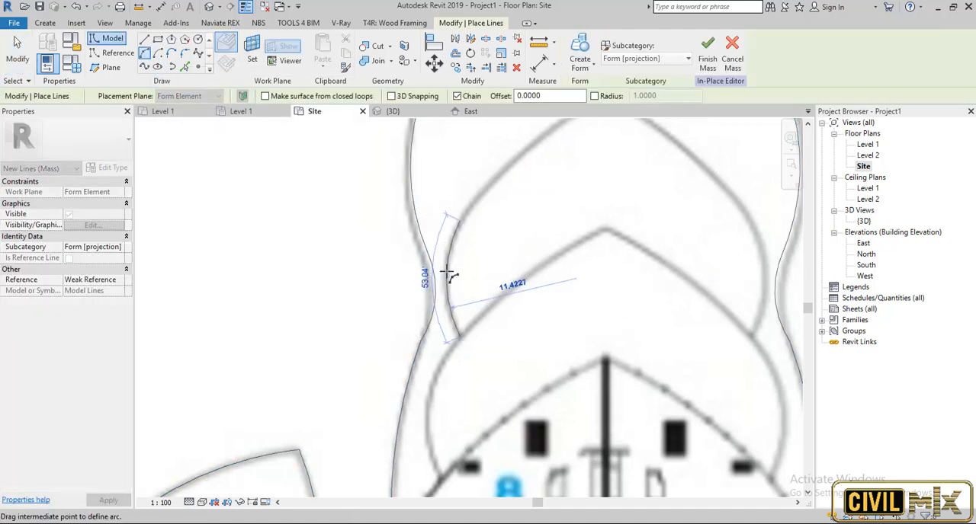
click(447, 272)
middle_drag(552, 156, 544, 219)
click(597, 158)
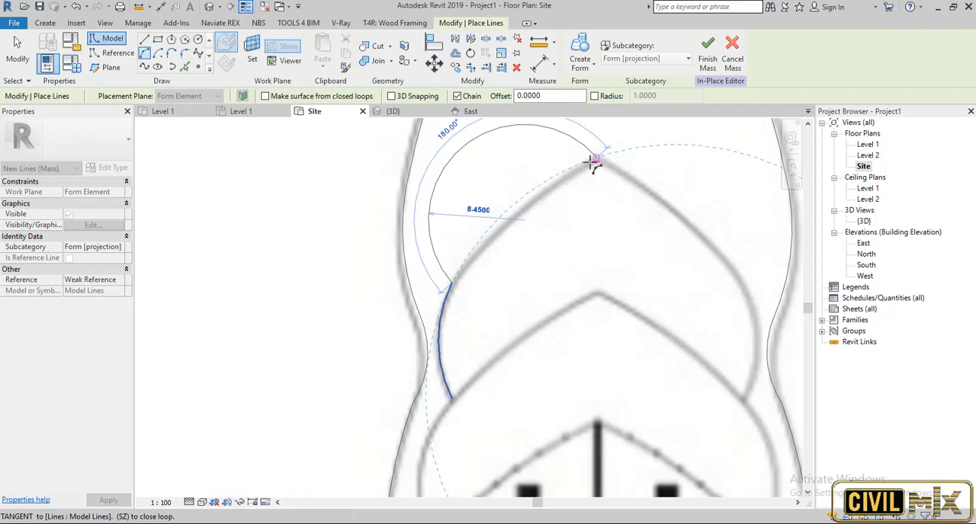
click(504, 216)
scroll(682, 244, down, 3)
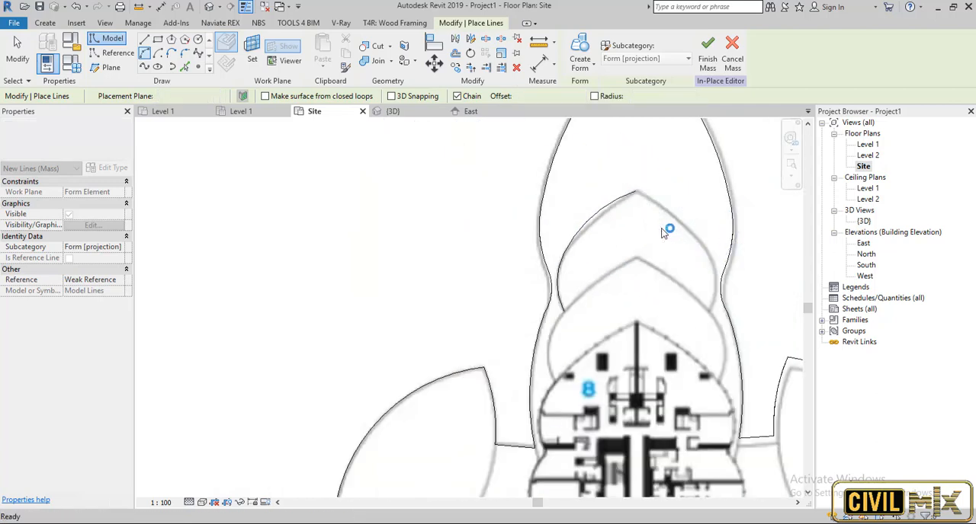
key(Escape)
Draw an arc along the left edge of the top wing's second inner contour, ending at the first contour's lower endpoint.
scroll(541, 419, up, 2)
click(563, 361)
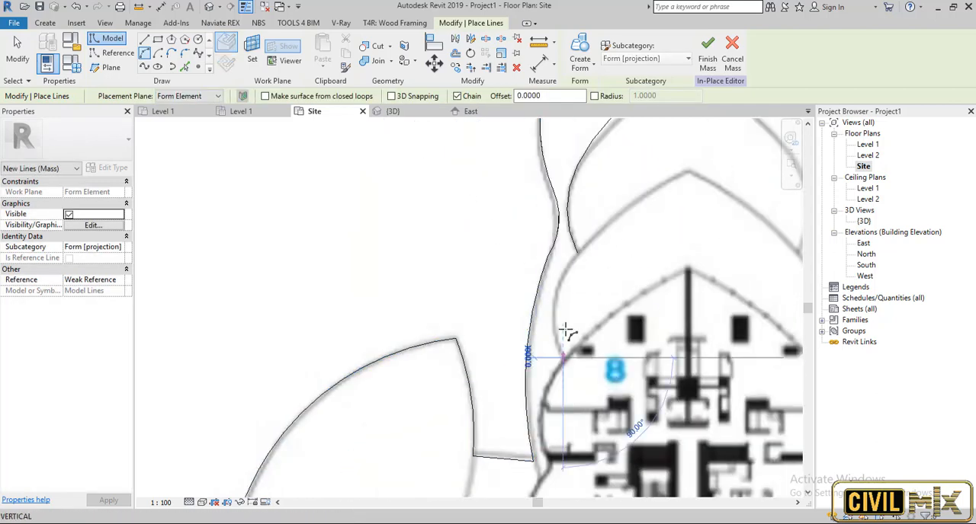
click(578, 253)
click(561, 298)
scroll(562, 336, down, 3)
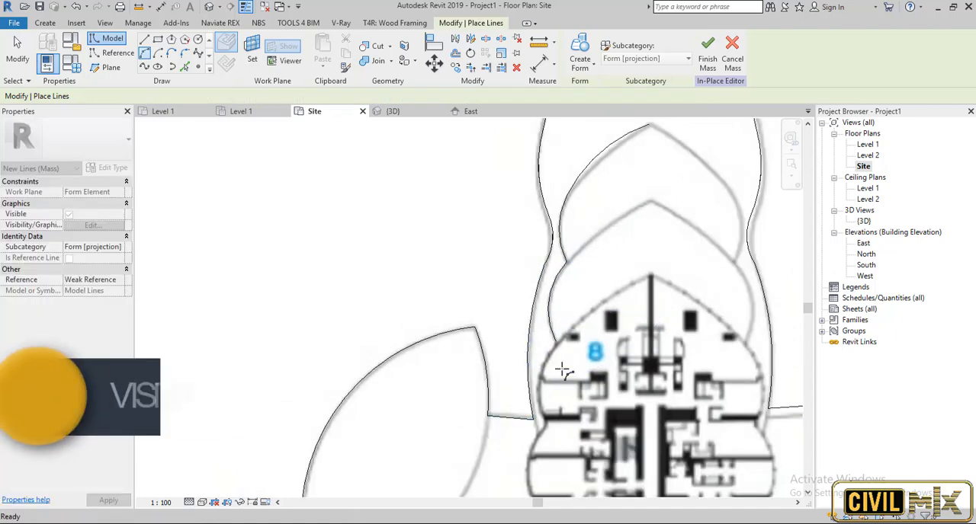
Trace the left outer wall beside room 8 with an arc of about 9.7 radius and a short arc joining the contour above.
scroll(571, 338, up, 3)
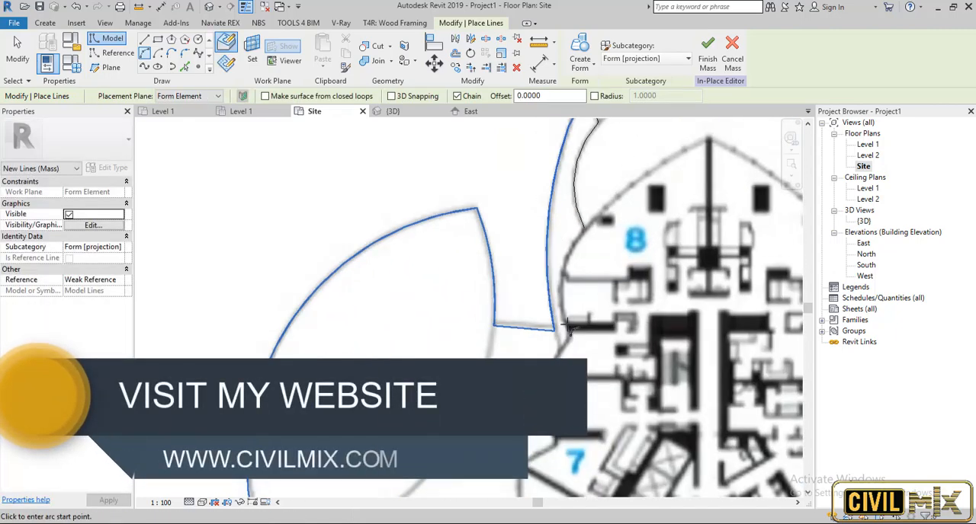
click(568, 325)
click(570, 257)
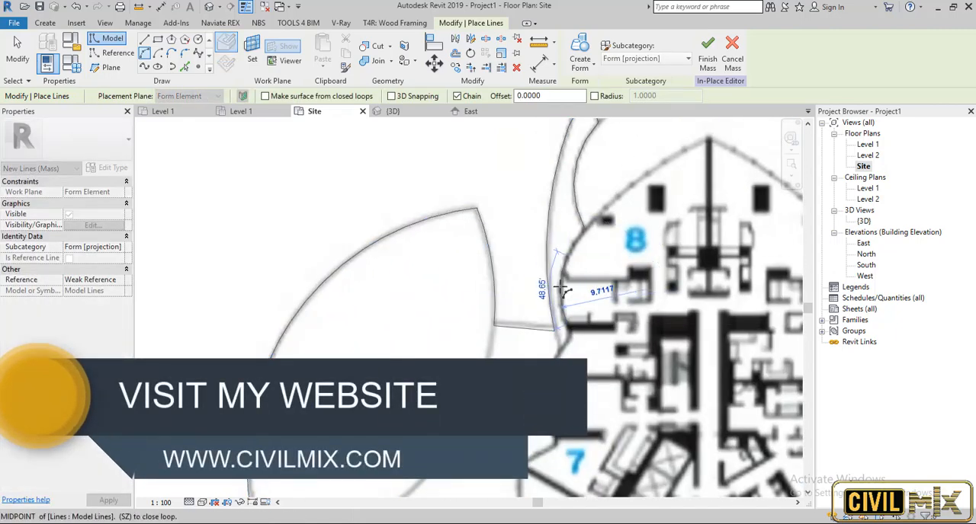
click(562, 290)
scroll(579, 229, up, 4)
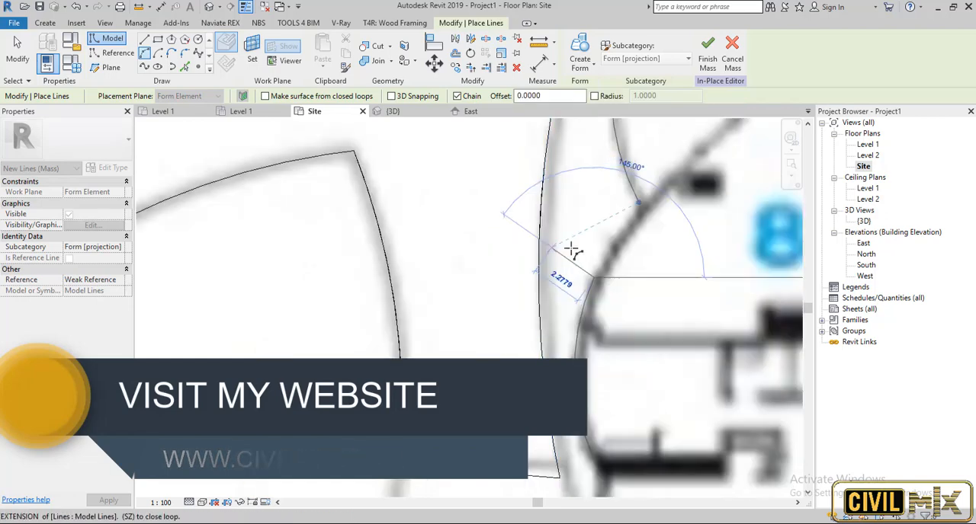
click(637, 202)
click(617, 240)
key(Escape)
Draw a small arc around the wall notch directly below the room 8 wall arc, continuing the left outline.
scroll(618, 200, down, 3)
click(604, 349)
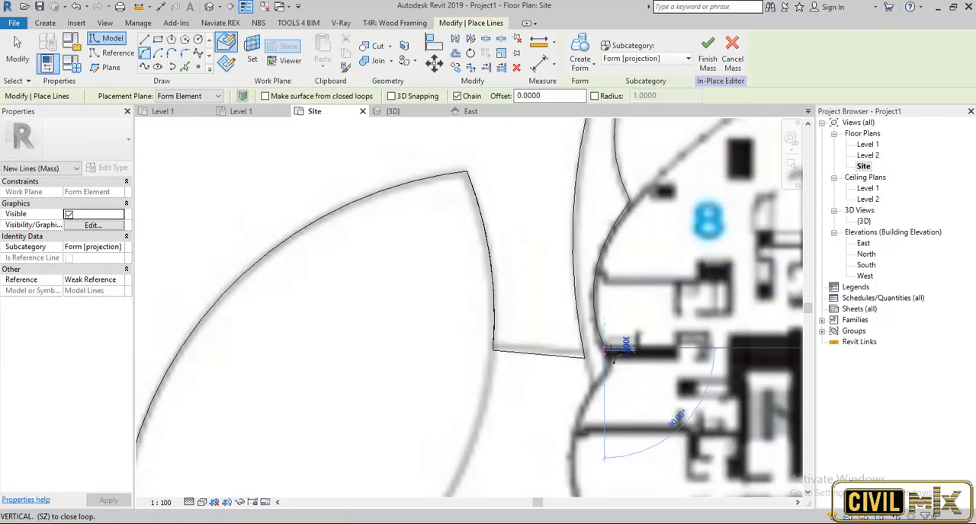
scroll(614, 354, down, 4)
scroll(622, 357, up, 4)
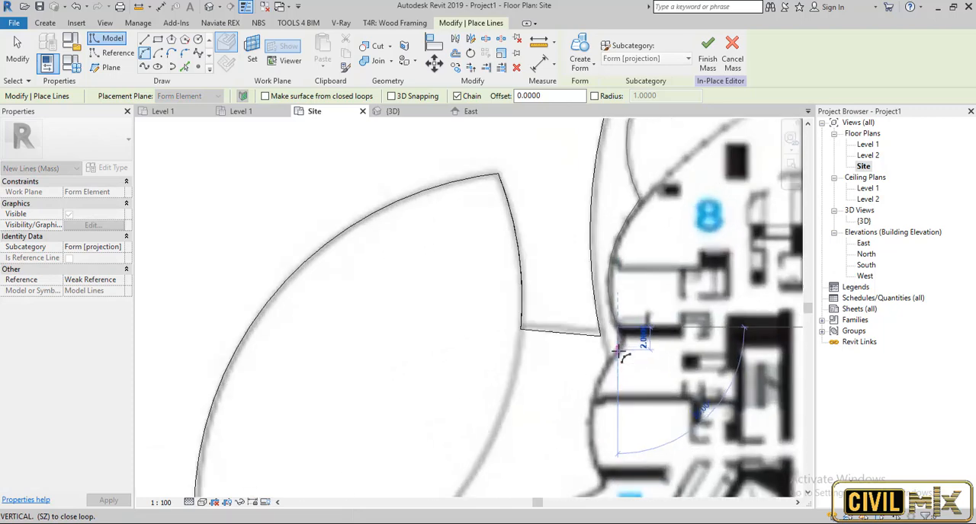
scroll(618, 352, up, 2)
click(619, 353)
click(628, 336)
scroll(592, 364, down, 1)
Continue the left outline with an arc of about 8.6 radius and two short arcs ending at room 7's outer corner.
middle_drag(602, 348, 644, 210)
click(626, 369)
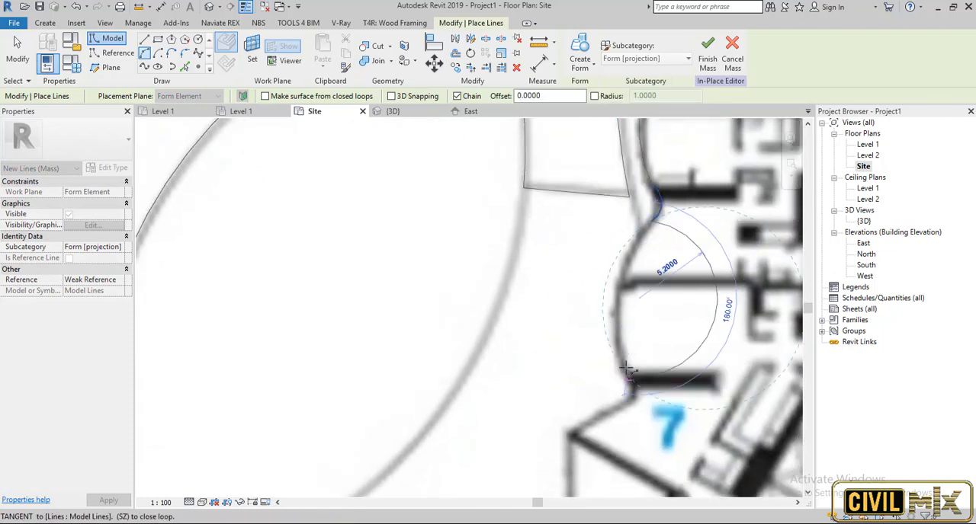
click(616, 331)
click(626, 409)
click(635, 397)
scroll(612, 387, down, 2)
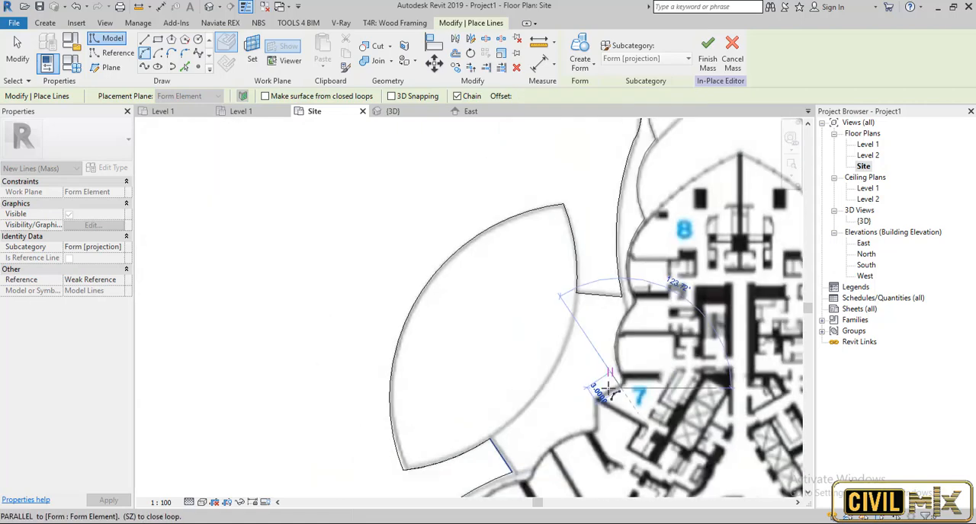
scroll(592, 397, up, 2)
click(598, 397)
click(614, 388)
key(Escape)
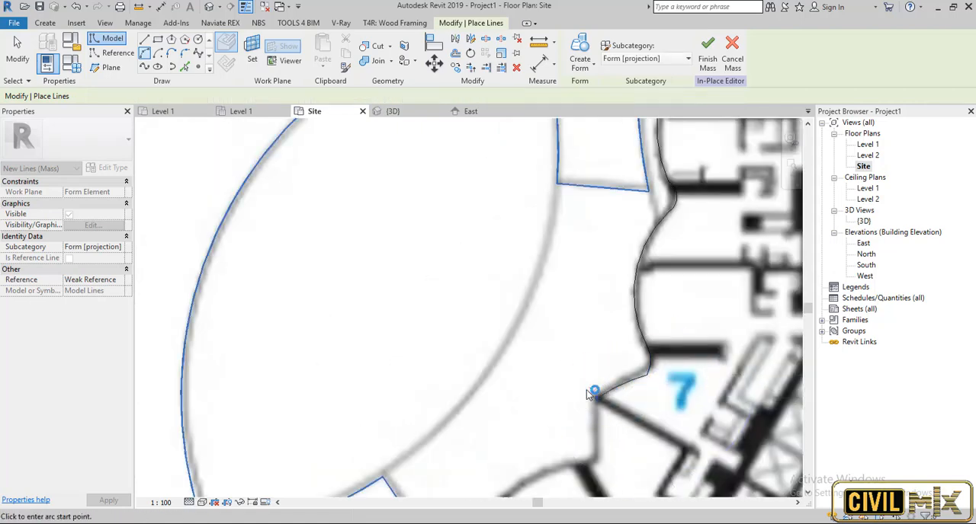
key(Escape)
Mirror the chain of nine left-edge lines, keeping the original, about a vertical axis drawn from the inner contour's tip.
scroll(587, 389, down, 3)
scroll(626, 388, down, 2)
key(Tab)
click(634, 262)
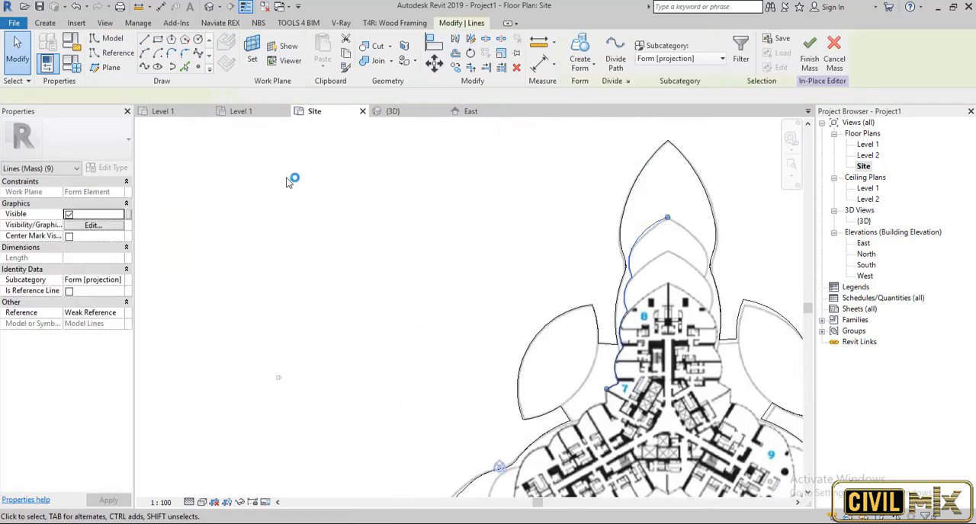
click(472, 40)
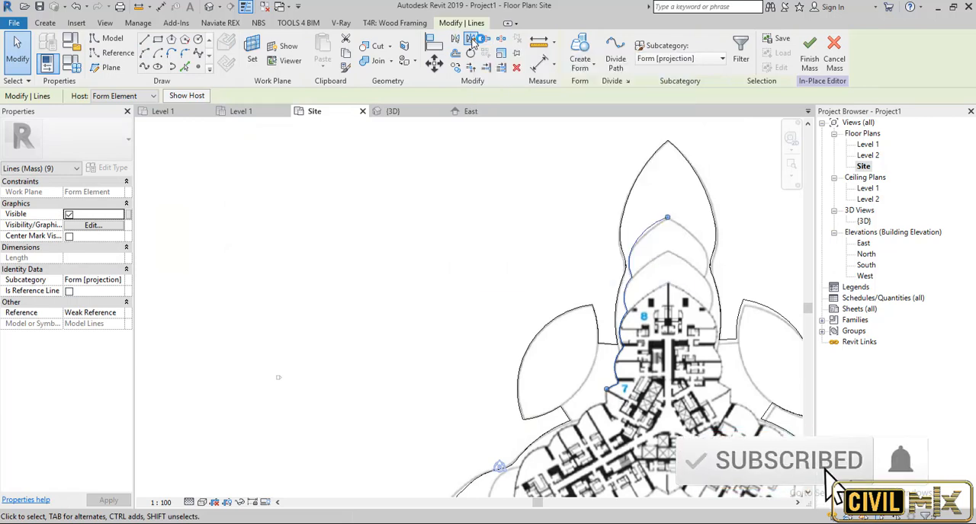
click(669, 218)
click(668, 299)
key(Escape)
Mirror the complete top wing inner outline onto the lower-left wing, keeping the original, about an axis from the plan's centre to the lower-right wing tip.
key(Tab)
click(718, 365)
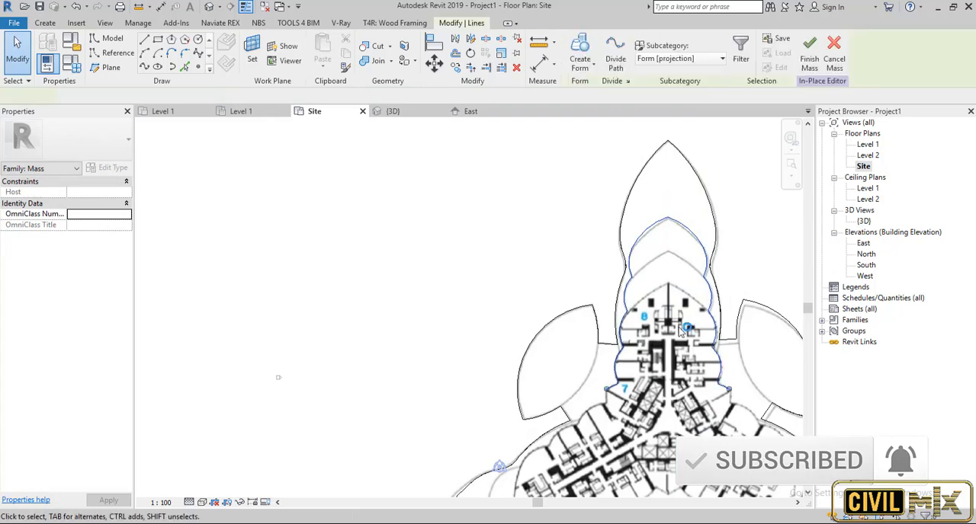
click(680, 329)
scroll(619, 272, down, 2)
scroll(659, 389, up, 4)
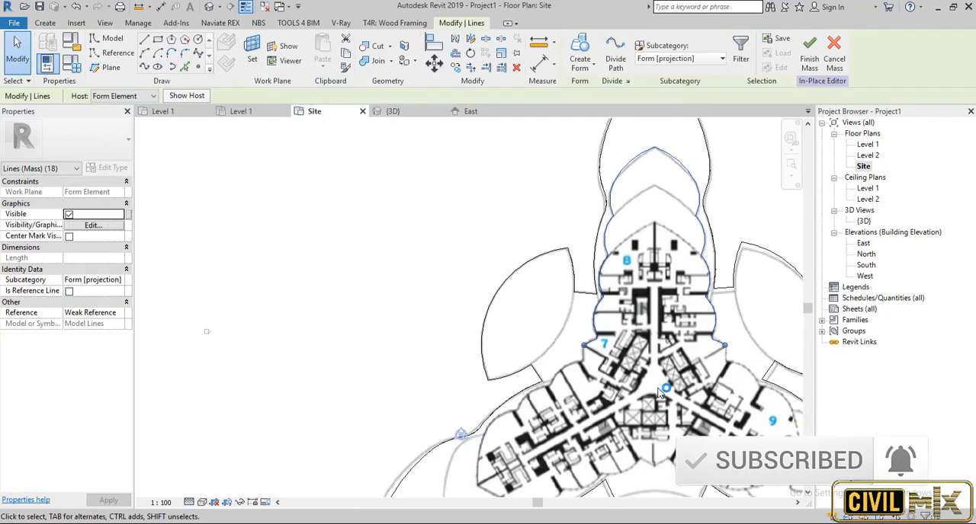
scroll(553, 339, down, 2)
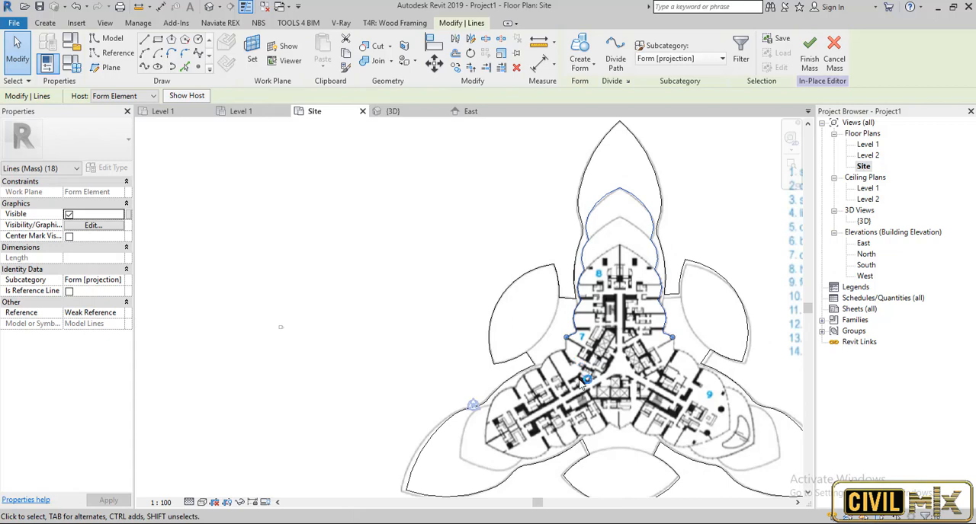
scroll(478, 330, down, 1)
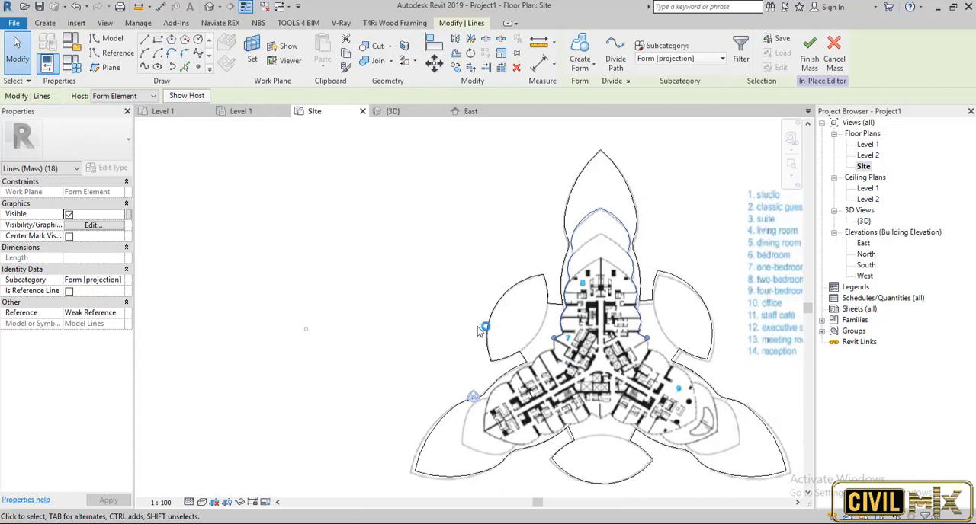
click(471, 38)
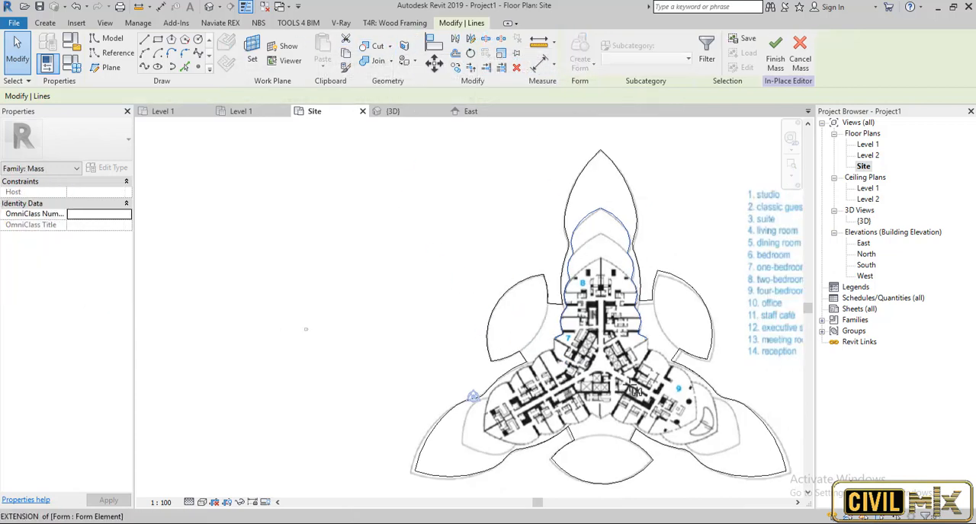
scroll(531, 319, up, 1)
scroll(521, 310, down, 2)
scroll(702, 420, up, 3)
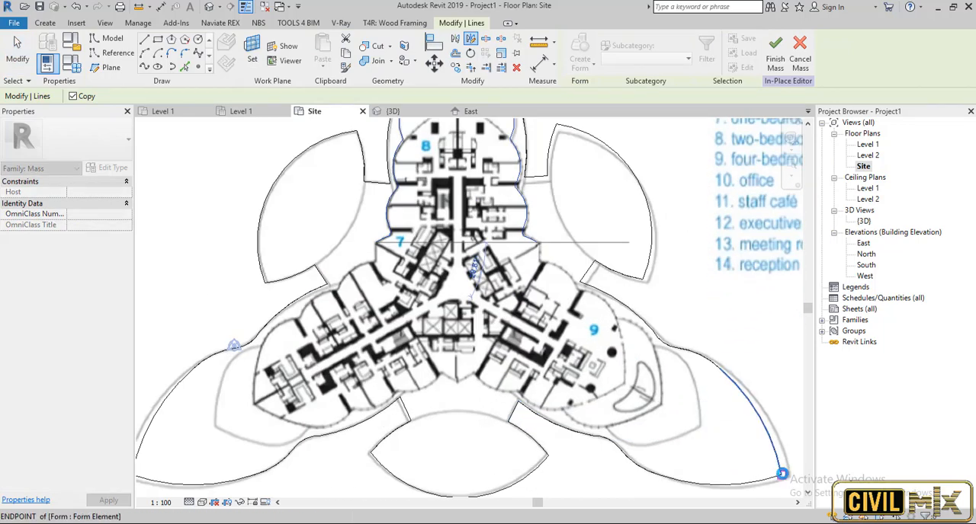
click(782, 473)
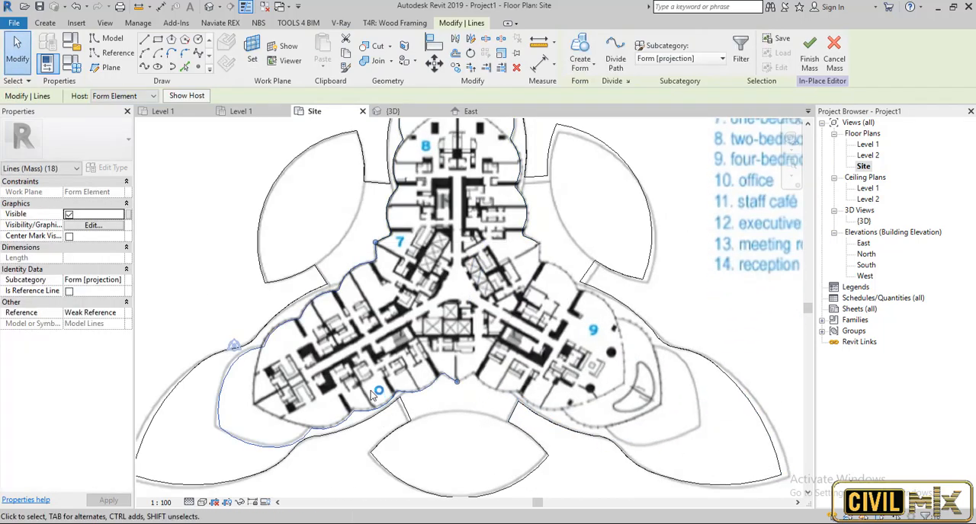
scroll(374, 382, down, 2)
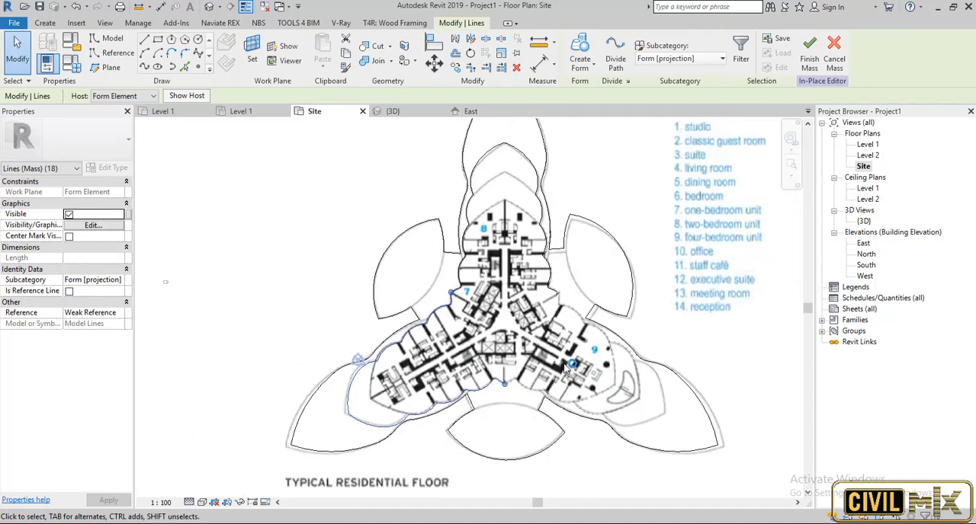
scroll(509, 189, up, 3)
scroll(419, 321, down, 1)
scroll(336, 453, up, 2)
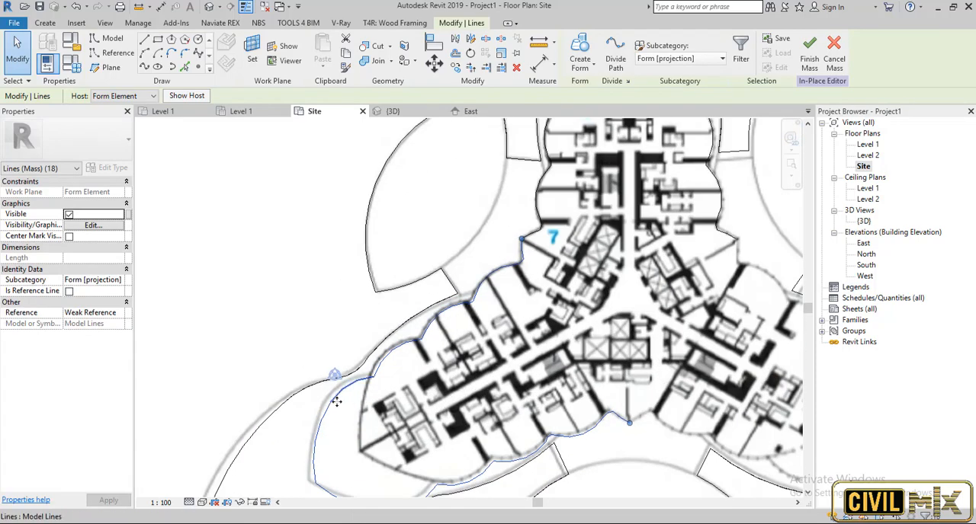
scroll(423, 357, down, 2)
scroll(560, 439, up, 2)
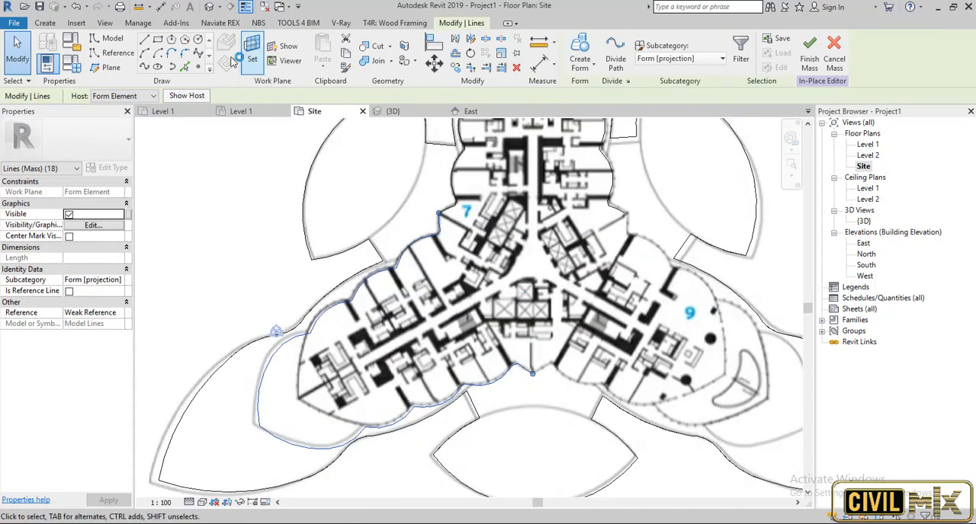
Mirror the lower-left wing's outline onto the lower-right wing, keeping the original, about the vertical axis through the plan's centre.
click(471, 38)
scroll(531, 388, down, 2)
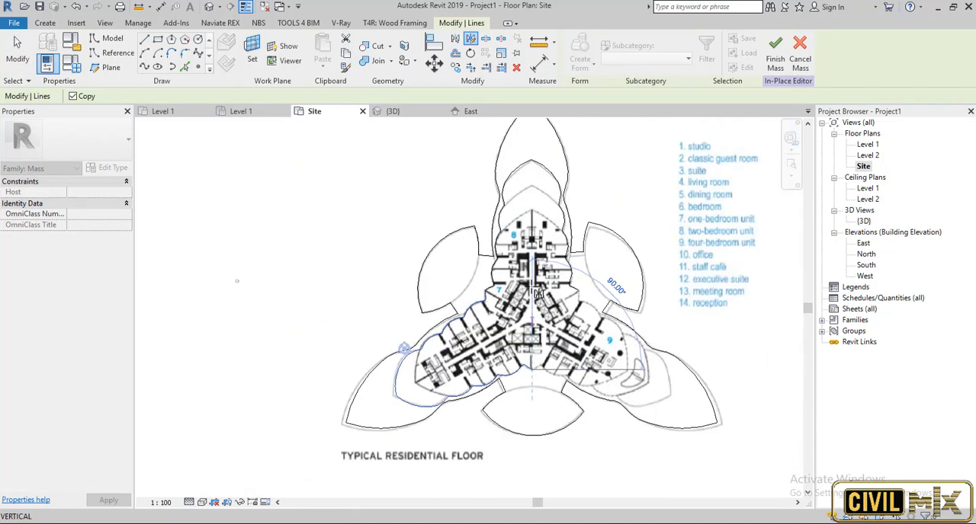
click(532, 160)
key(Escape)
Select the complete chain of outline lines and examine it around all three wings for gaps.
key(Tab)
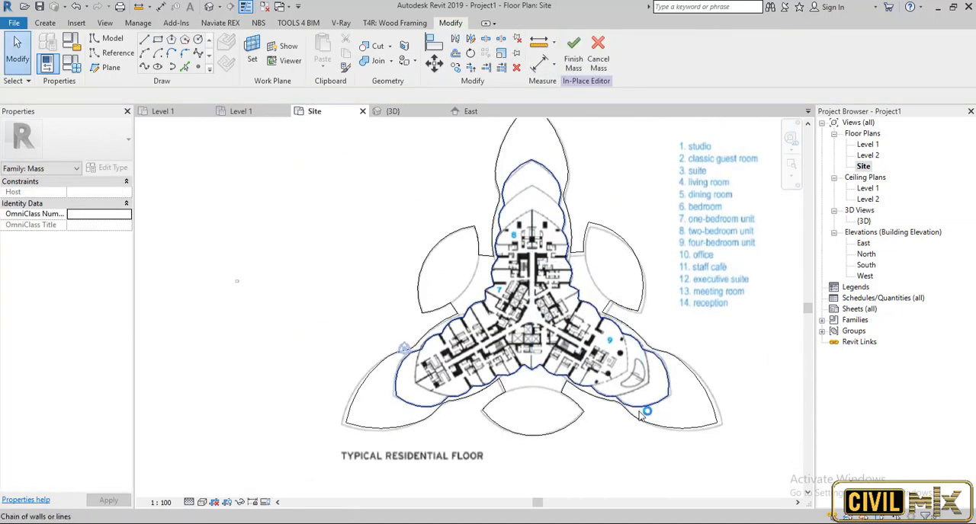
key(Tab)
click(476, 393)
scroll(489, 408, up, 2)
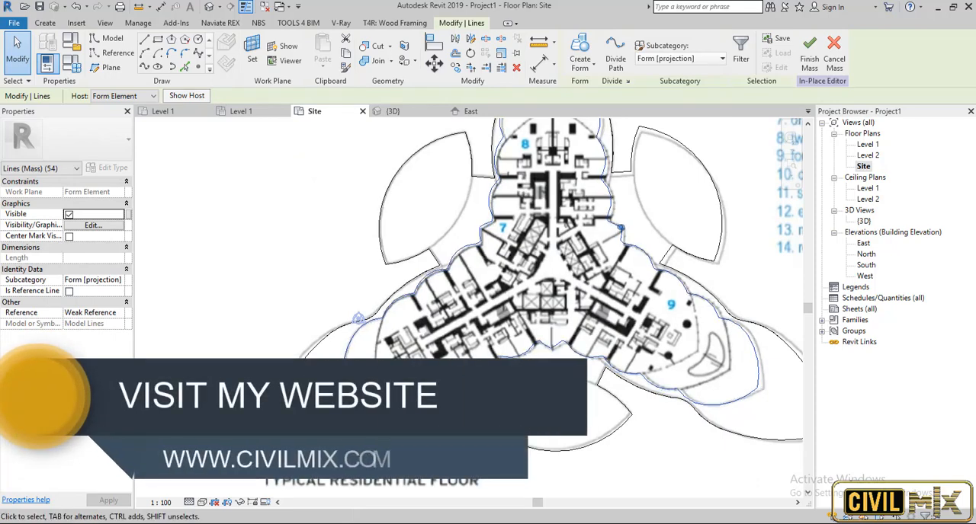
scroll(540, 235, down, 3)
scroll(541, 234, up, 4)
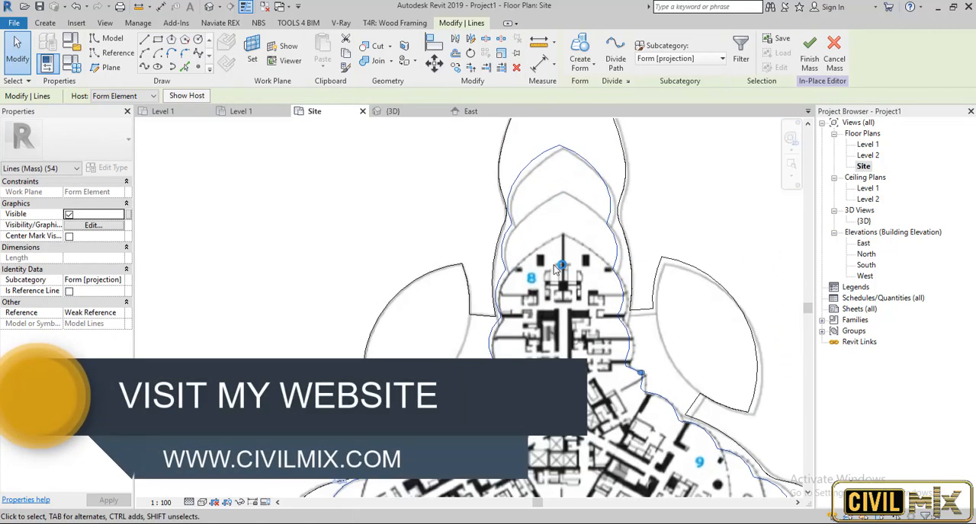
scroll(540, 235, down, 1)
scroll(635, 485, up, 3)
scroll(634, 387, down, 1)
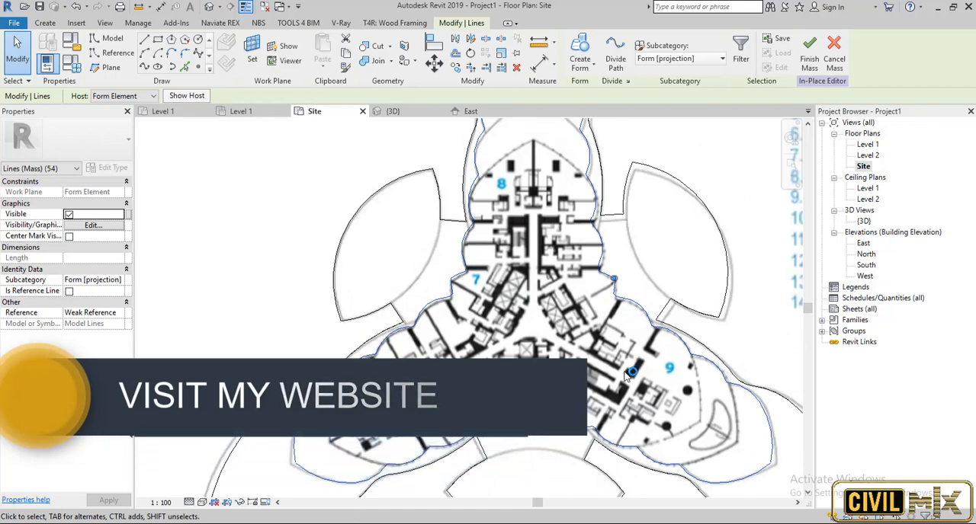
scroll(569, 333, down, 3)
In the 3D view, delete the short line at the notch between two wings and redraw it between the open endpoints.
click(393, 111)
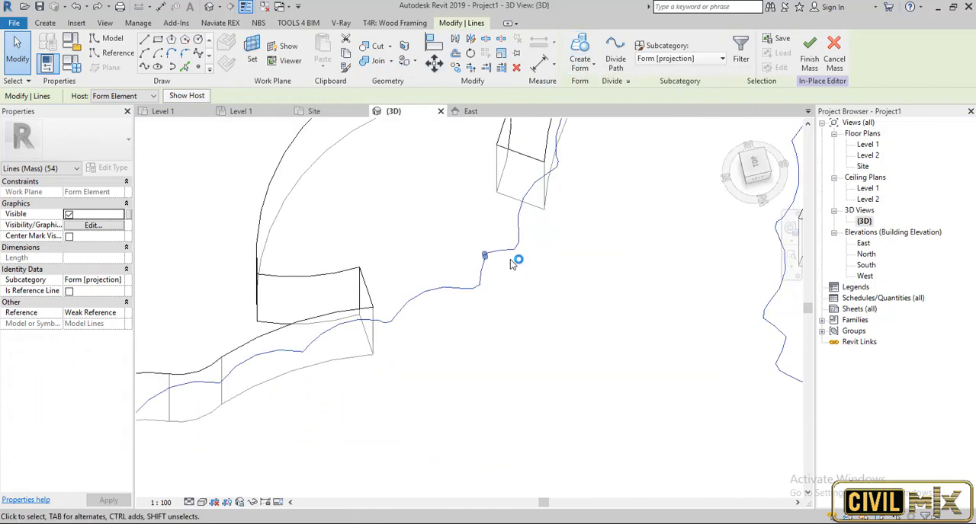
scroll(513, 263, up, 3)
click(440, 275)
click(437, 253)
drag(439, 247, 426, 287)
click(470, 230)
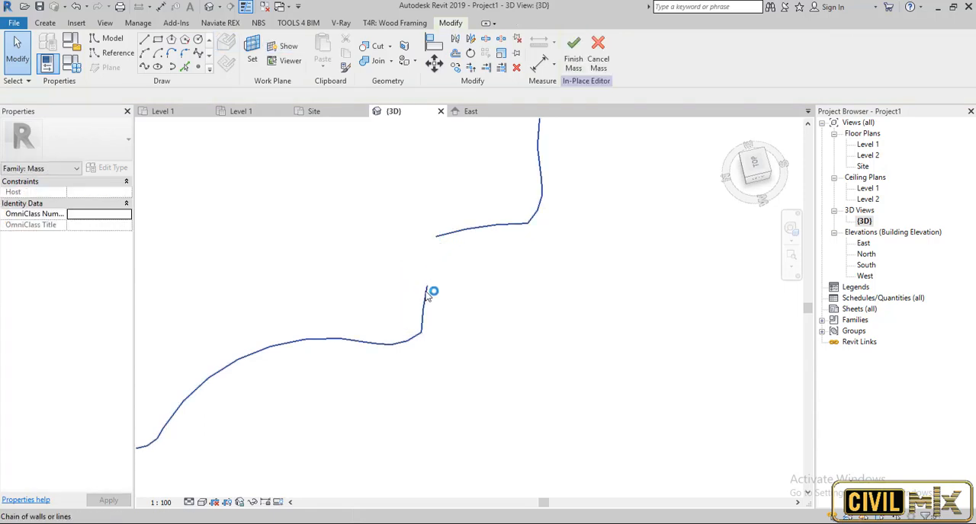
click(426, 294)
key(Delete)
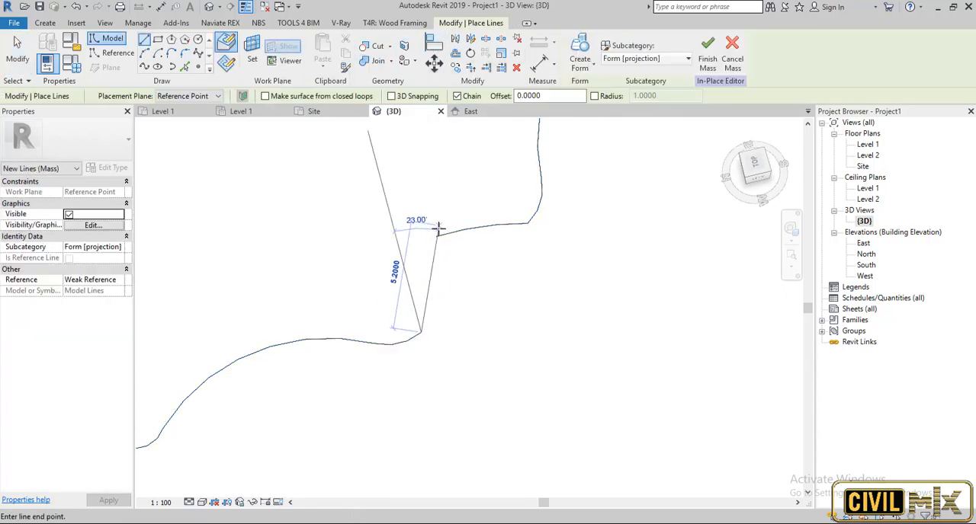
click(438, 229)
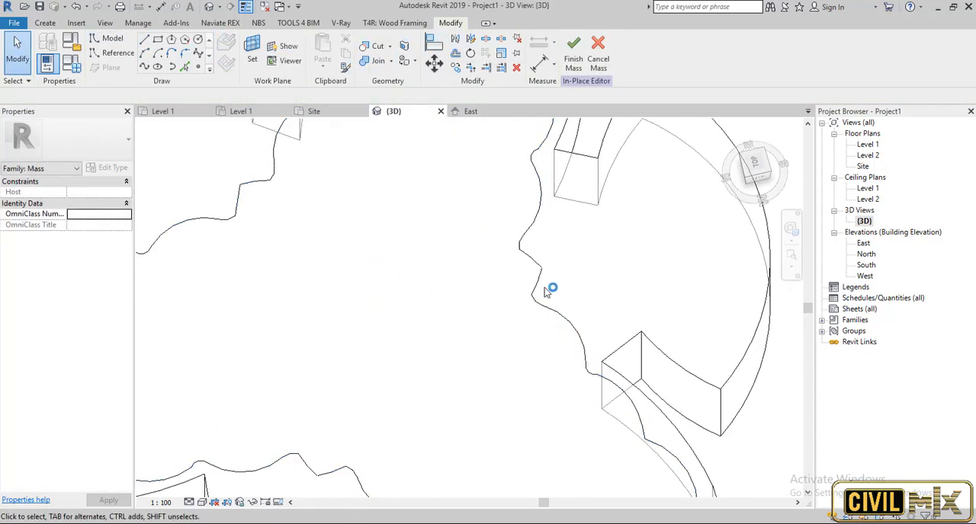
Trim the adjoining outline lines to corners at the remaining notches between the wings.
scroll(545, 273, up, 3)
scroll(542, 266, down, 4)
scroll(368, 433, up, 6)
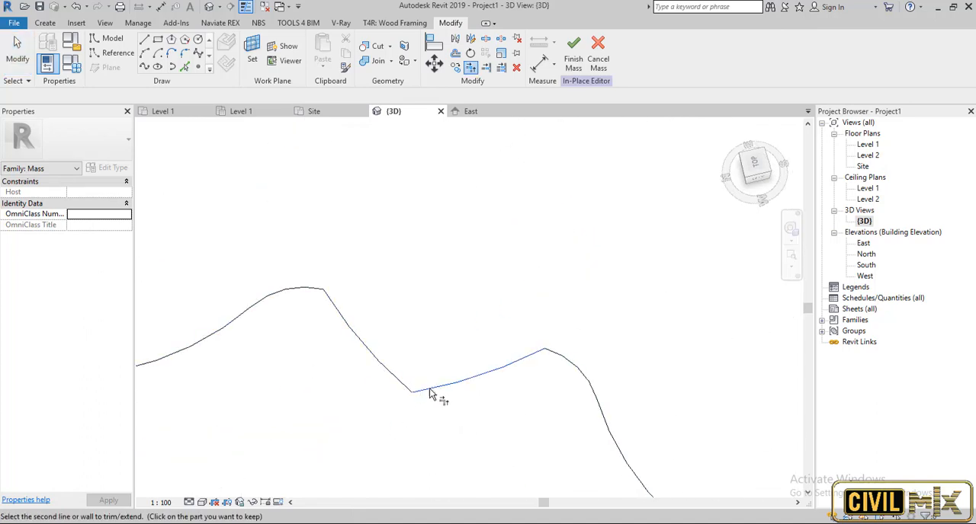
scroll(414, 220, down, 5)
scroll(446, 299, up, 2)
Create a solid form from the closed three-wing outline and set its height to 40.
key(Tab)
click(444, 299)
click(581, 67)
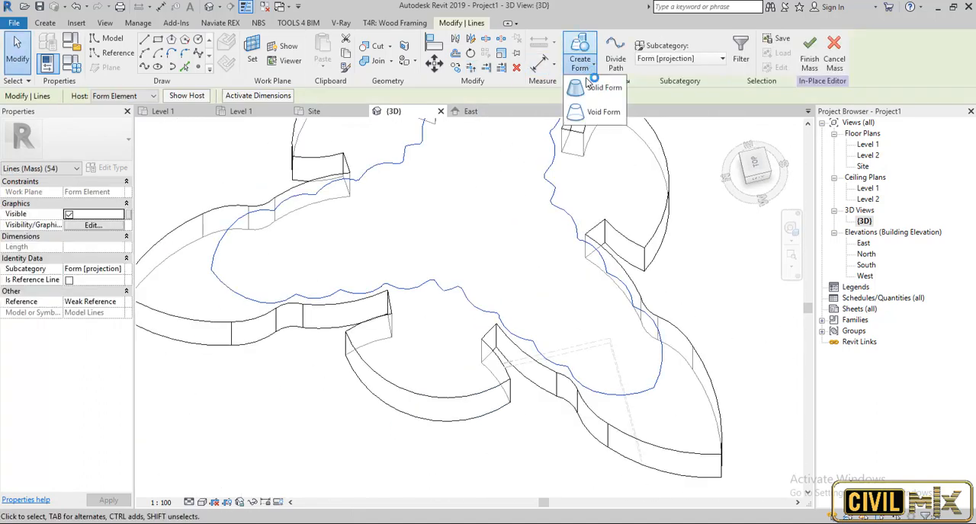
click(593, 88)
scroll(538, 373, down, 4)
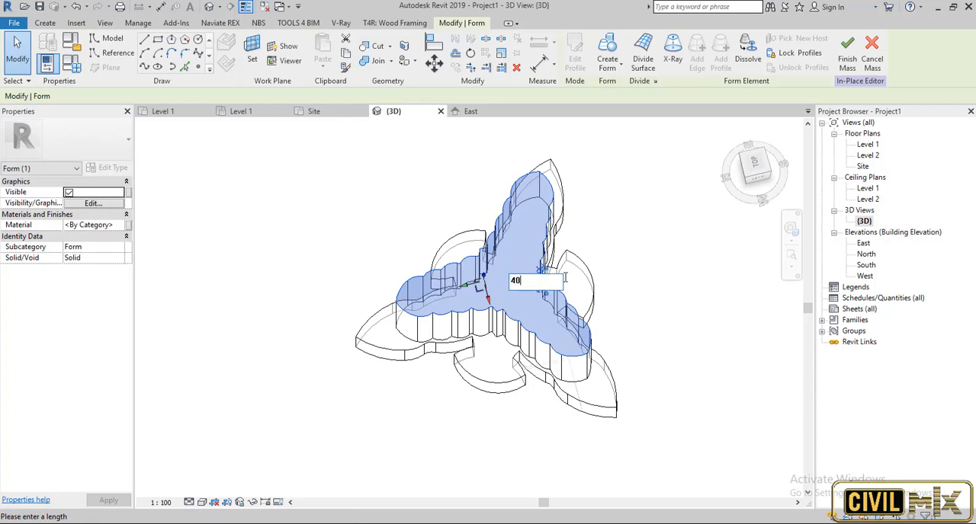
key(Return)
click(678, 290)
shift+middle_drag(668, 460, 819, 238)
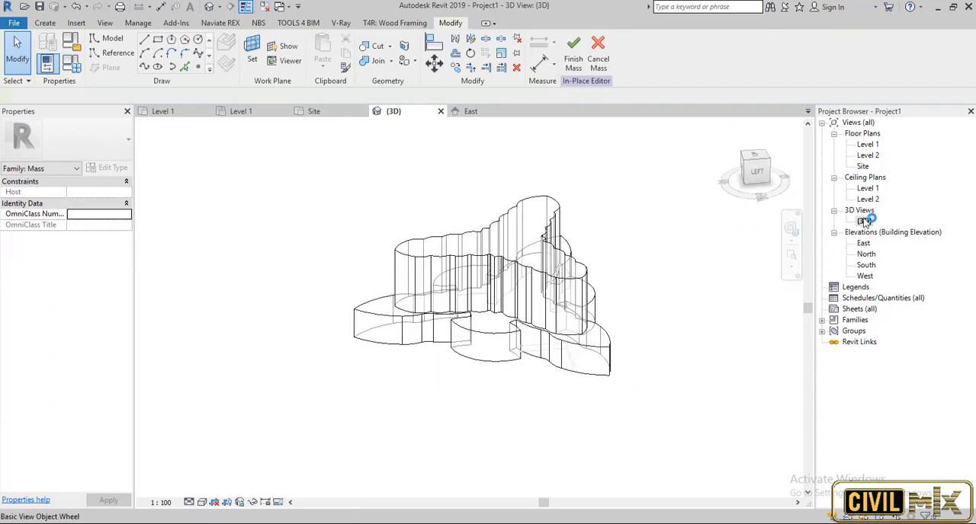
On the Site plan, start picking lines and set the work plane to the new form's top face.
double_click(862, 167)
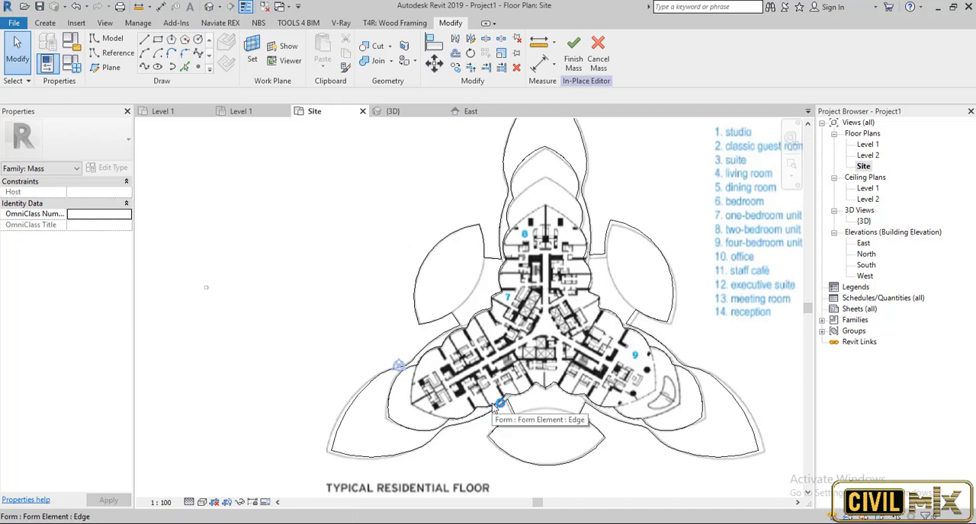
scroll(495, 254, up, 2)
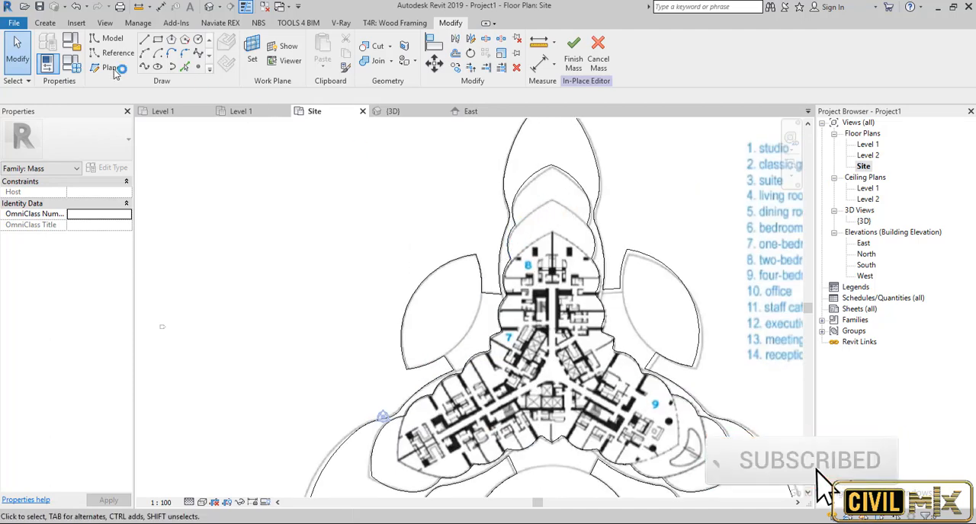
click(185, 67)
key(Escape)
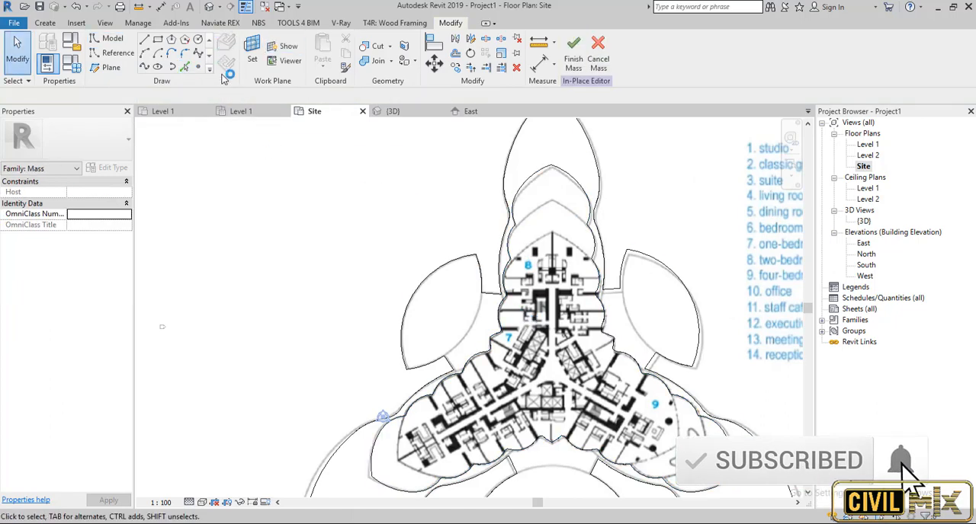
click(184, 69)
click(253, 49)
click(312, 352)
click(345, 406)
click(514, 200)
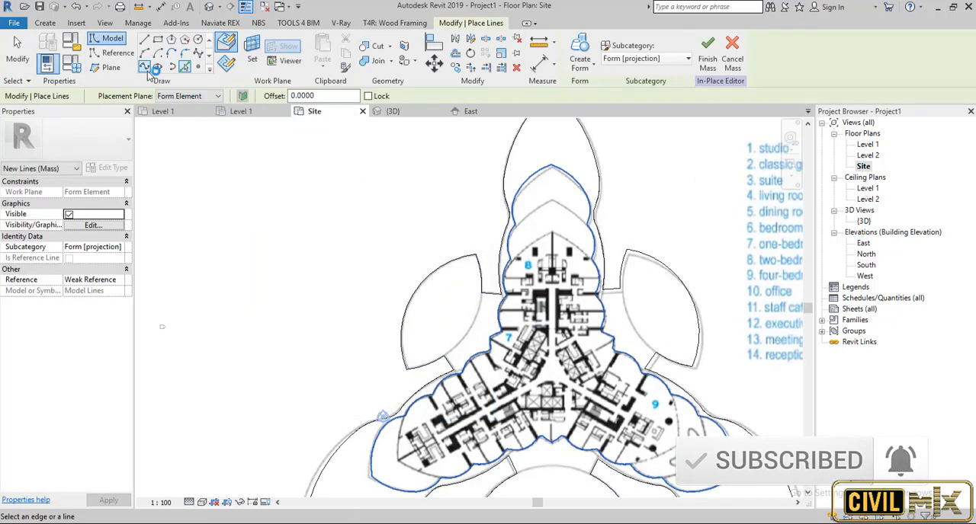
Pick the complete edge chain of the form's top face as new model lines.
key(Escape)
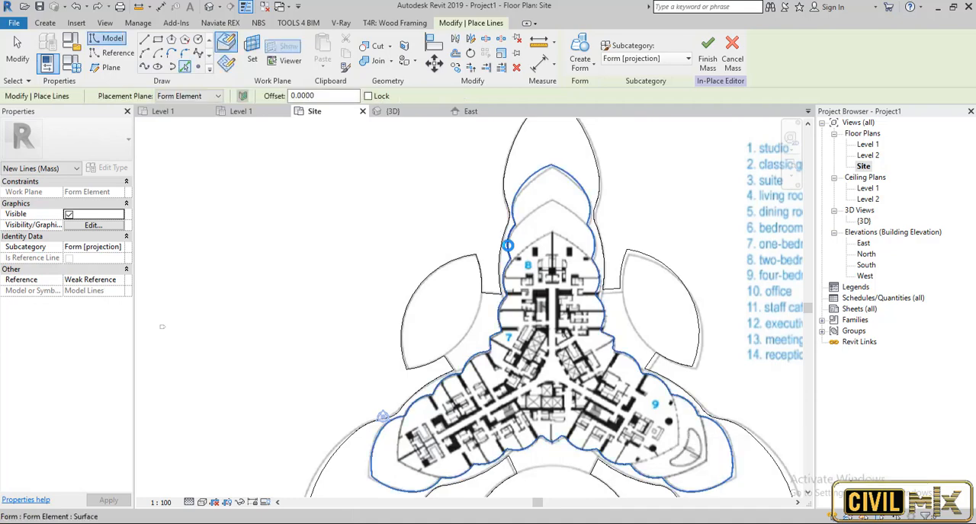
key(Tab)
click(508, 245)
key(Escape)
key(Escape)
Delete the outermost arcs of the picked outline that form the top wing's tip beyond the next setback.
key(Tab)
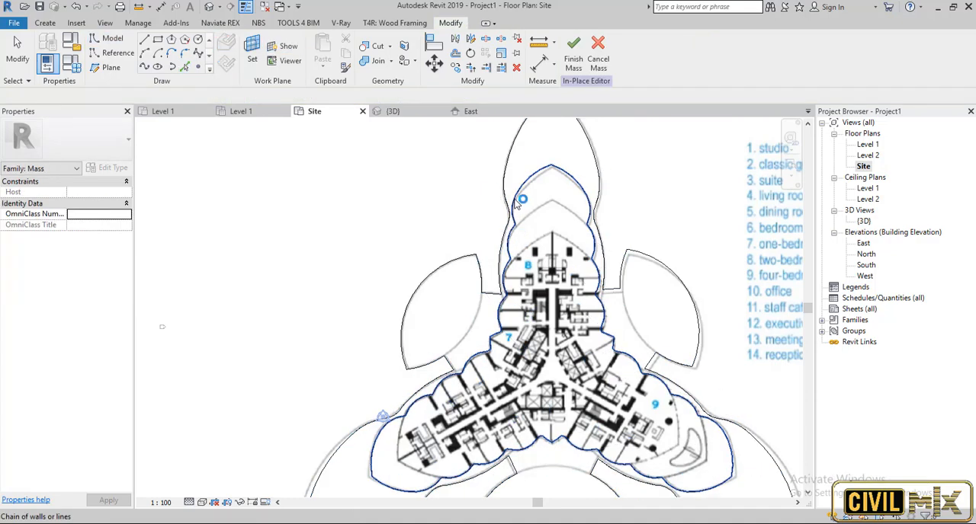
click(516, 200)
key(Escape)
key(Tab)
key(Tab)
click(557, 172)
key(Escape)
key(Tab)
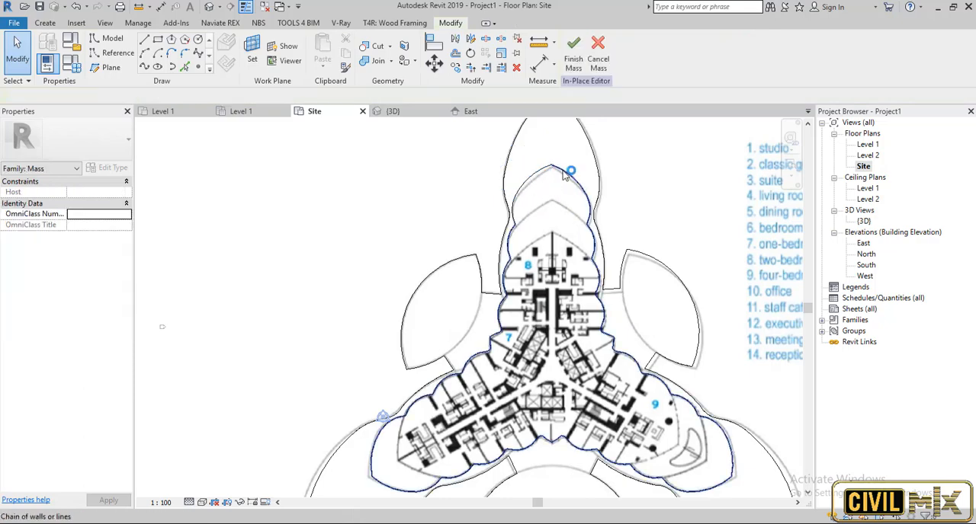
click(566, 172)
key(Escape)
click(577, 183)
key(Escape)
scroll(585, 213, up, 3)
key(Tab)
click(591, 214)
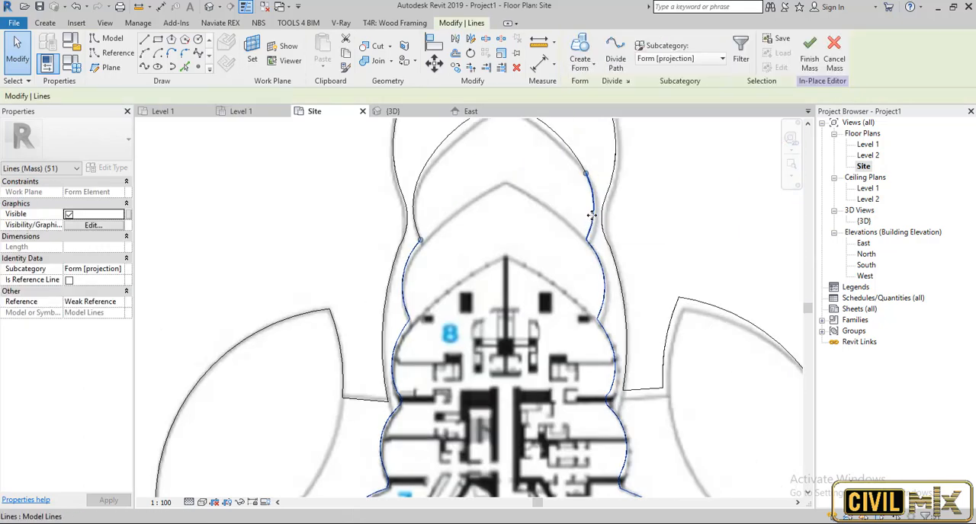
key(Escape)
click(419, 229)
key(Escape)
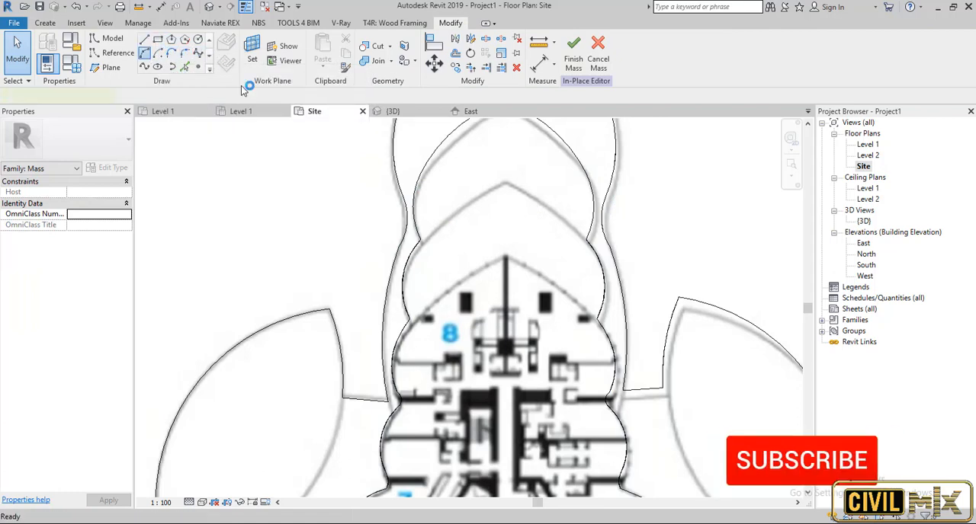
Close the top wing's outline with two arcs along the next setback, meeting at its tip, the second spanning about 15.17.
click(174, 57)
click(418, 230)
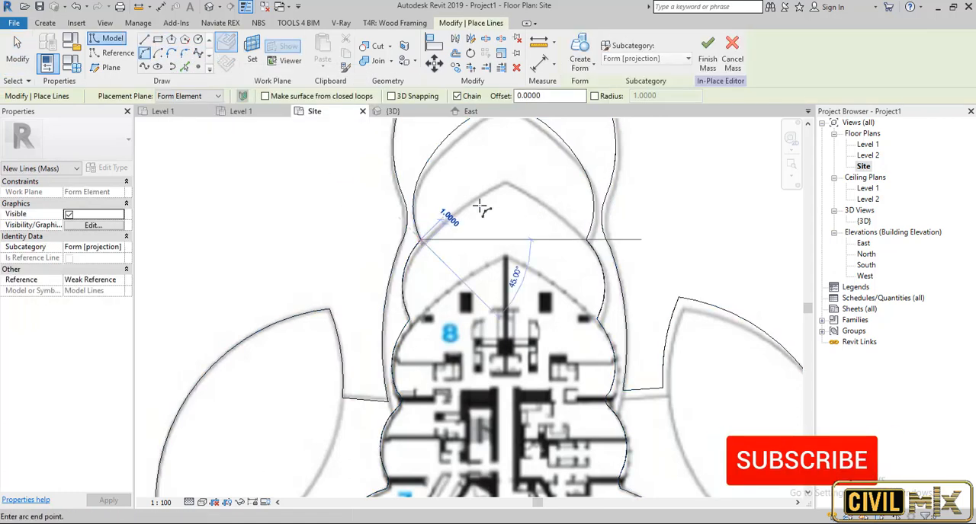
click(586, 240)
scroll(555, 212, up, 4)
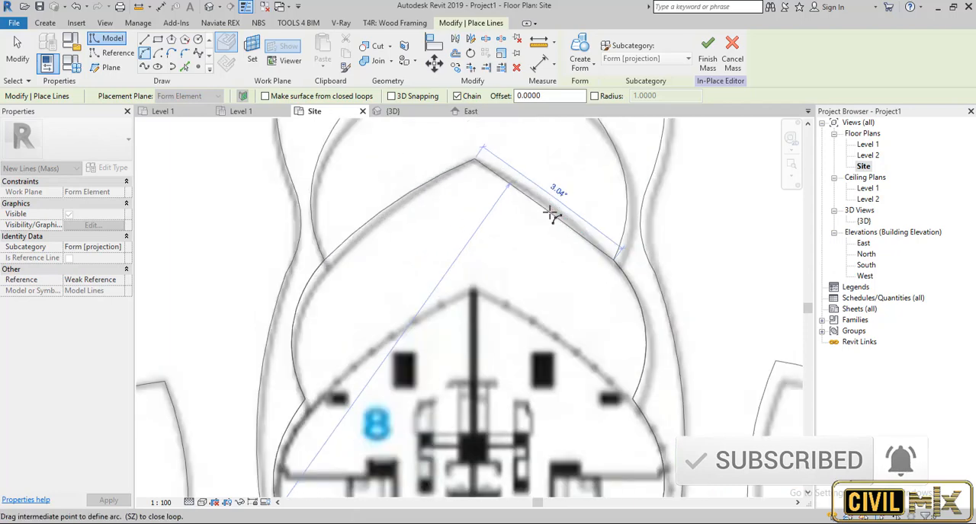
click(557, 212)
key(Escape)
key(Escape)
Create a solid form from the closed setback outline and set its height to 40 in the 3D view.
key(Tab)
scroll(557, 211, down, 8)
click(557, 212)
scroll(557, 213, down, 3)
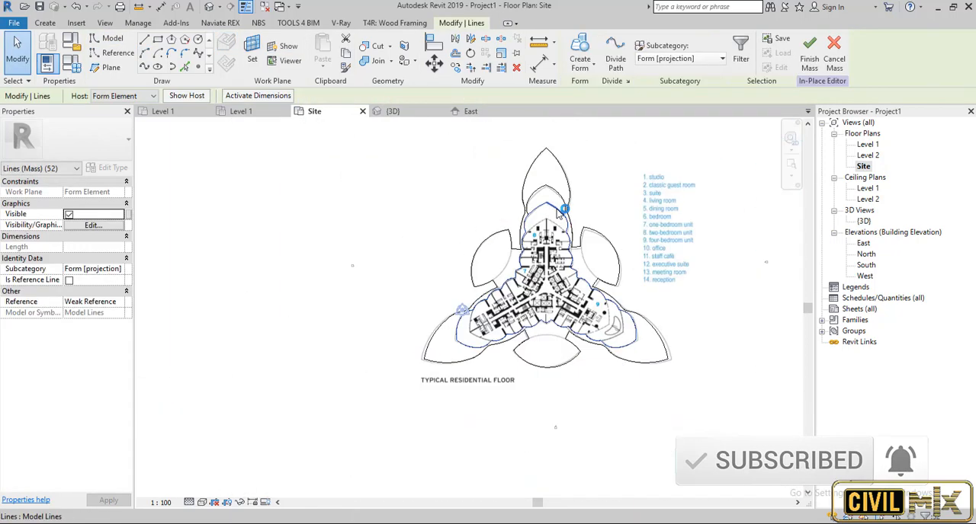
click(578, 69)
click(581, 86)
double_click(863, 222)
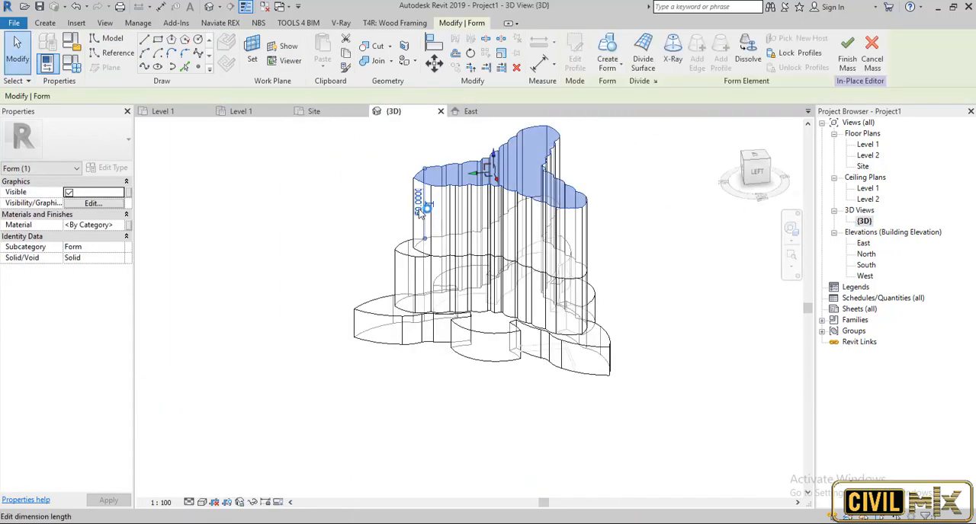
key(Return)
shift+middle_drag(660, 307, 833, 257)
click(488, 523)
click(920, 479)
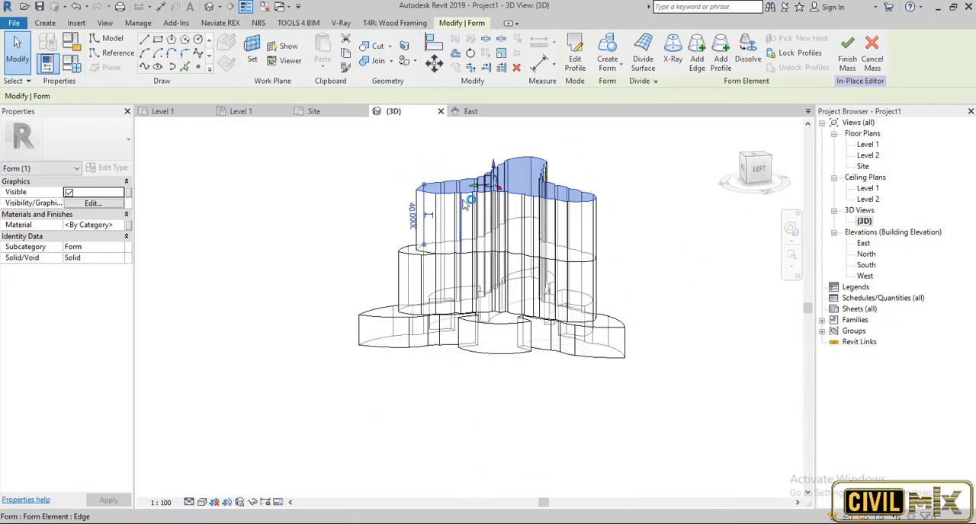
shift+middle_drag(644, 228, 734, 322)
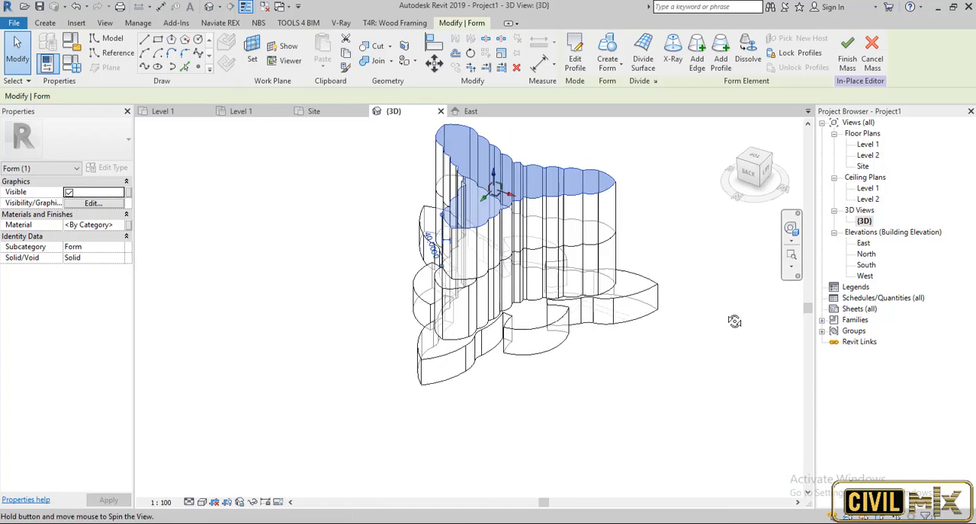
scroll(511, 164, up, 5)
On the Site plan, start picking lines and set the work plane to the newest form's top face.
double_click(864, 166)
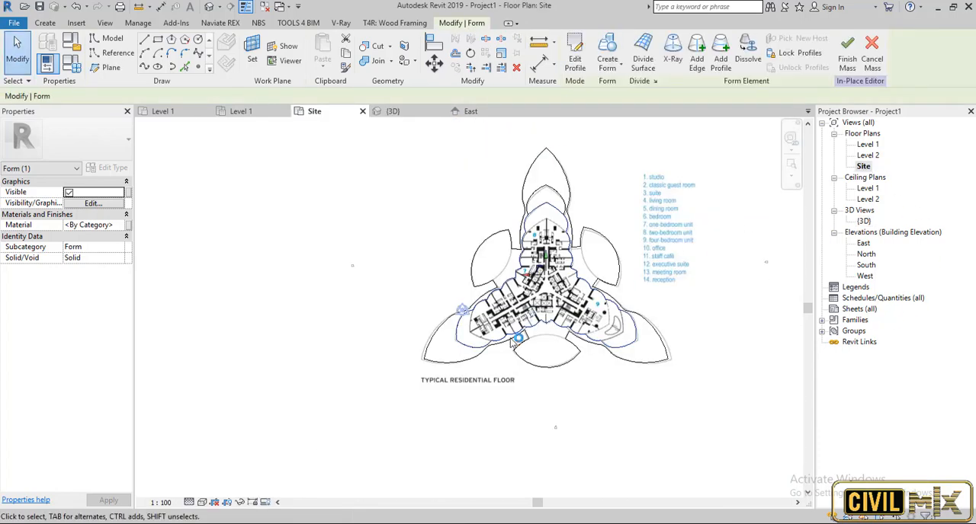
scroll(386, 186, up, 3)
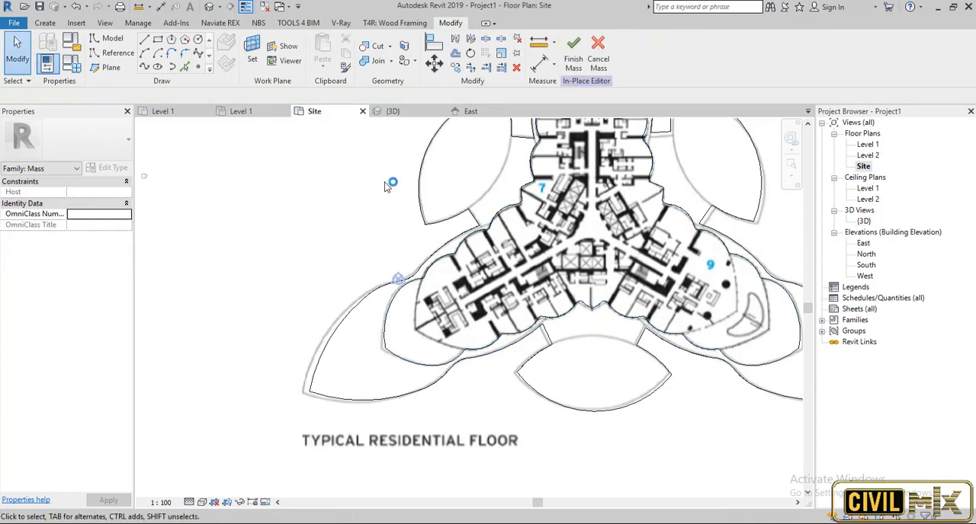
click(185, 67)
click(249, 61)
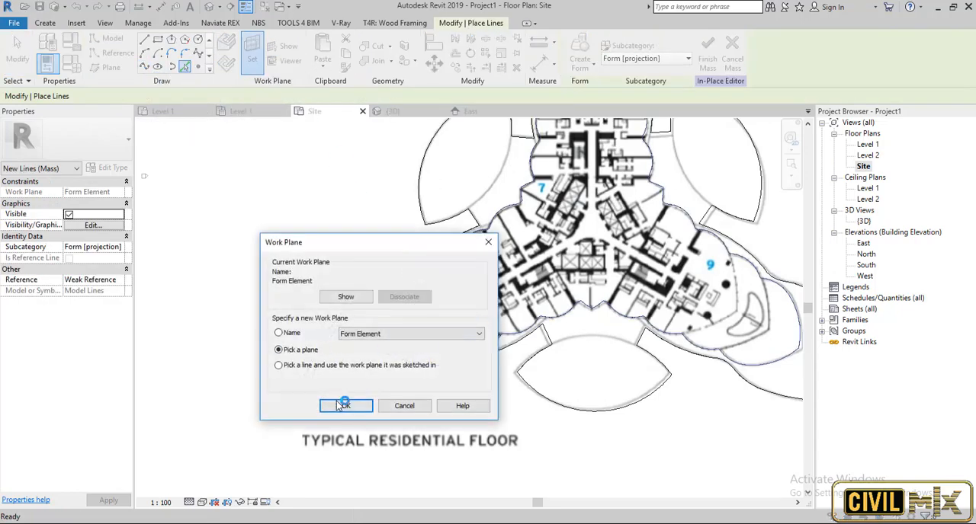
click(338, 406)
click(497, 364)
Pick the form's right-hand edge at the top wing's tip as a model line, undoing and repeating the first pick.
scroll(486, 382, down, 3)
scroll(564, 151, up, 4)
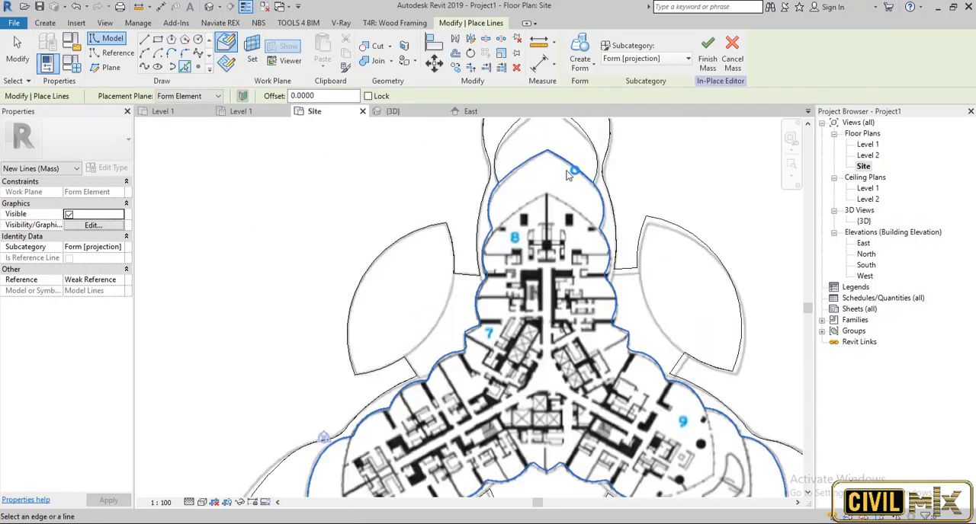
click(568, 172)
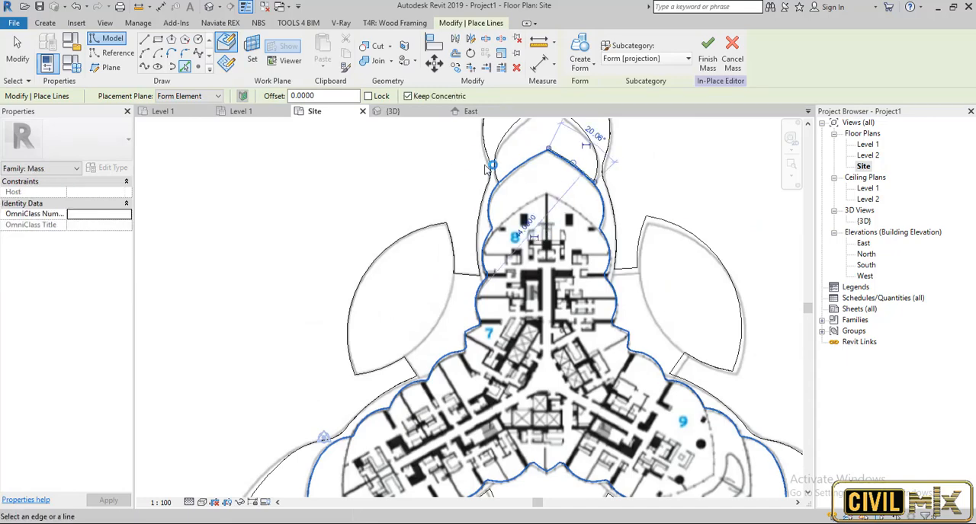
key(ctrl+z)
click(572, 164)
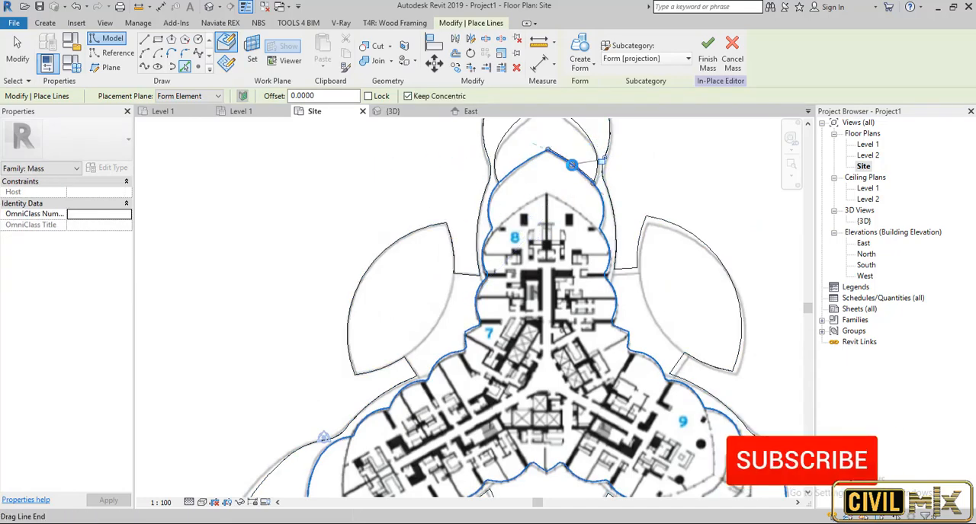
key(Escape)
key(Escape)
scroll(584, 192, up, 6)
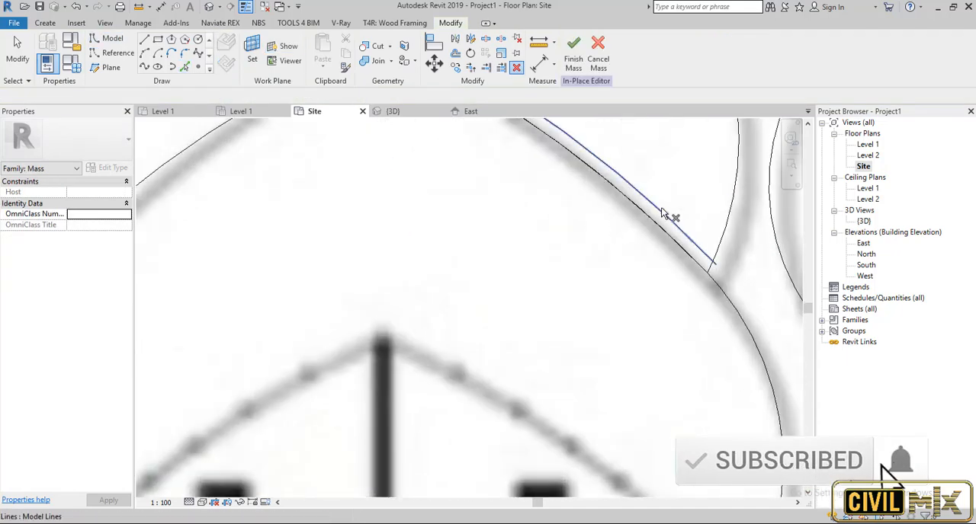
Delete the model line picked along the right-hand edge of the top wing's tip.
scroll(654, 226, down, 3)
click(649, 224)
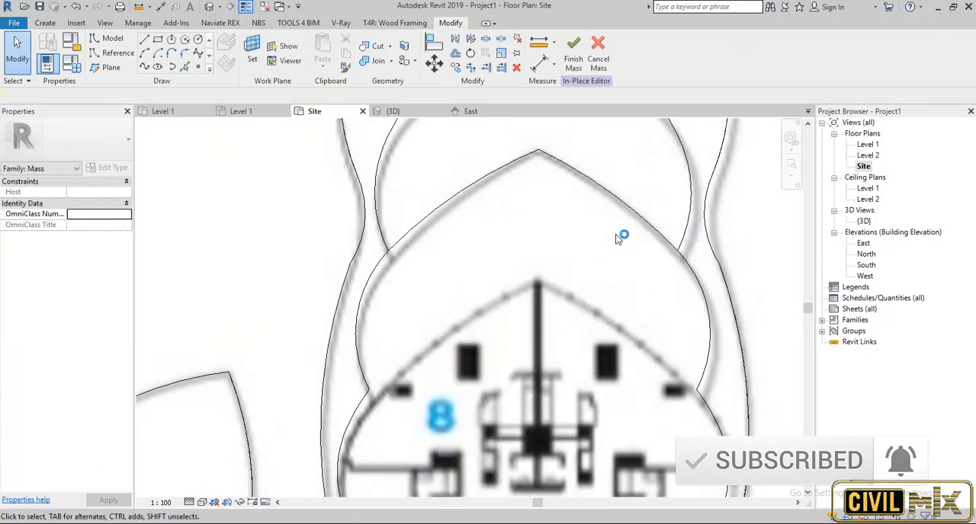
click(643, 220)
click(619, 240)
click(616, 199)
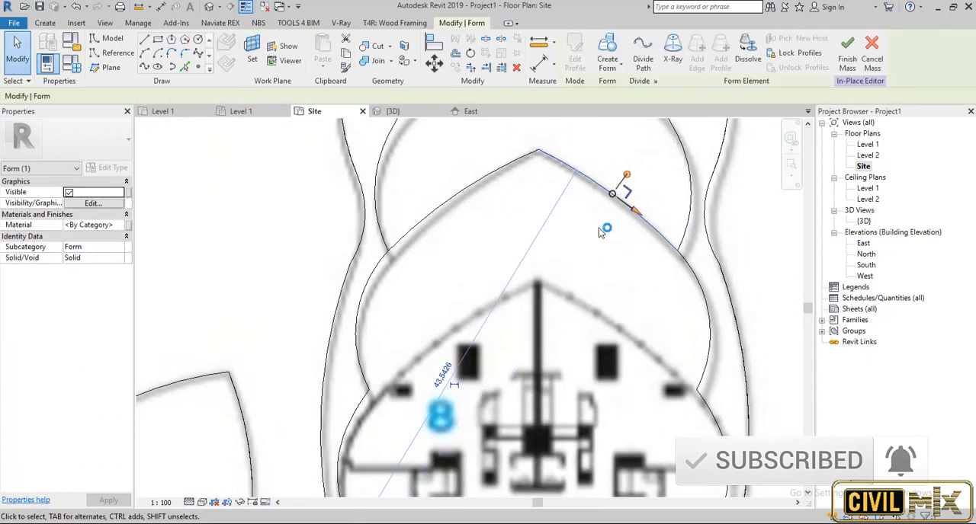
key(Escape)
Keep the form element work plane and pick the form's entire connected outline as model lines.
click(184, 69)
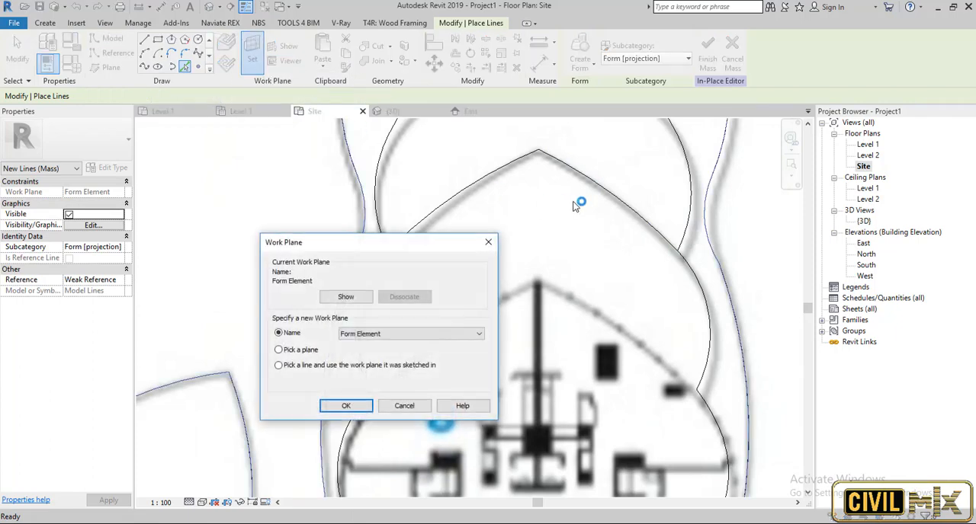
click(345, 406)
click(585, 180)
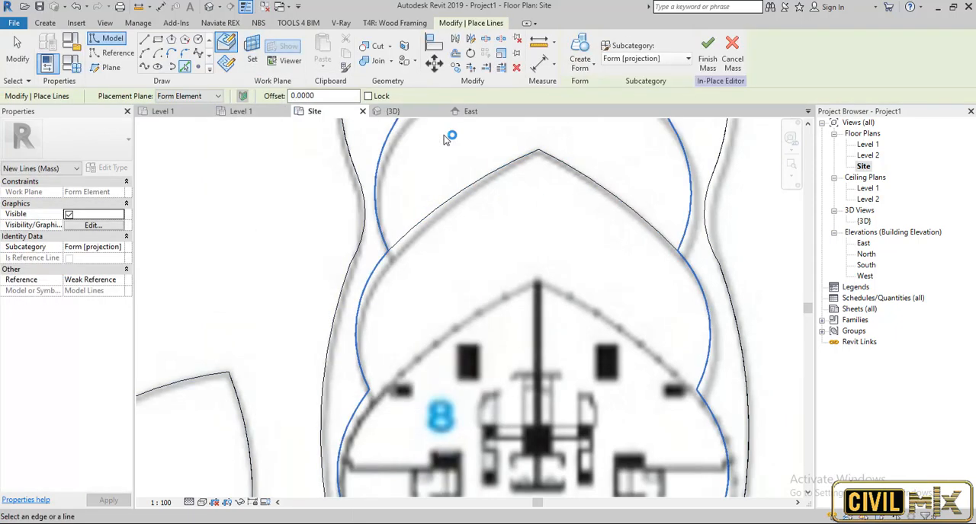
scroll(599, 189, down, 3)
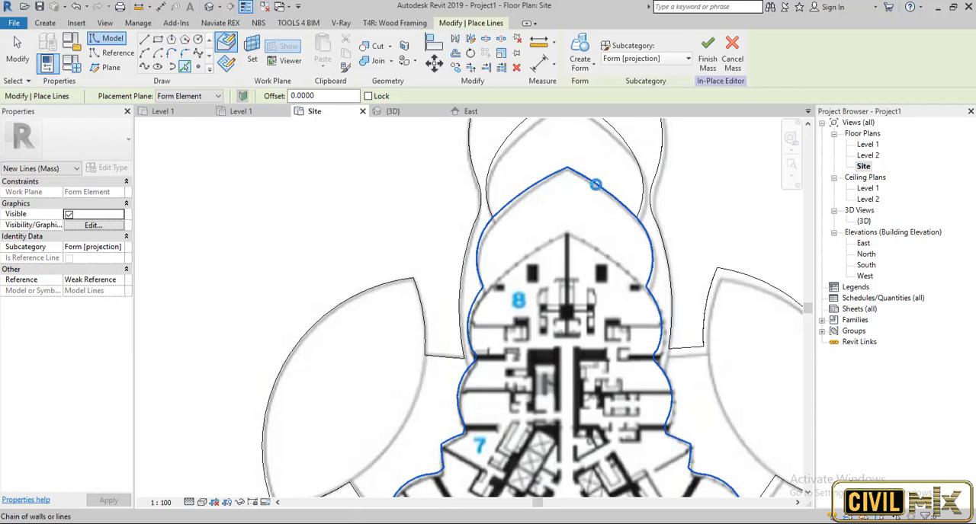
click(595, 185)
scroll(533, 275, down, 3)
scroll(526, 282, up, 2)
scroll(522, 283, down, 2)
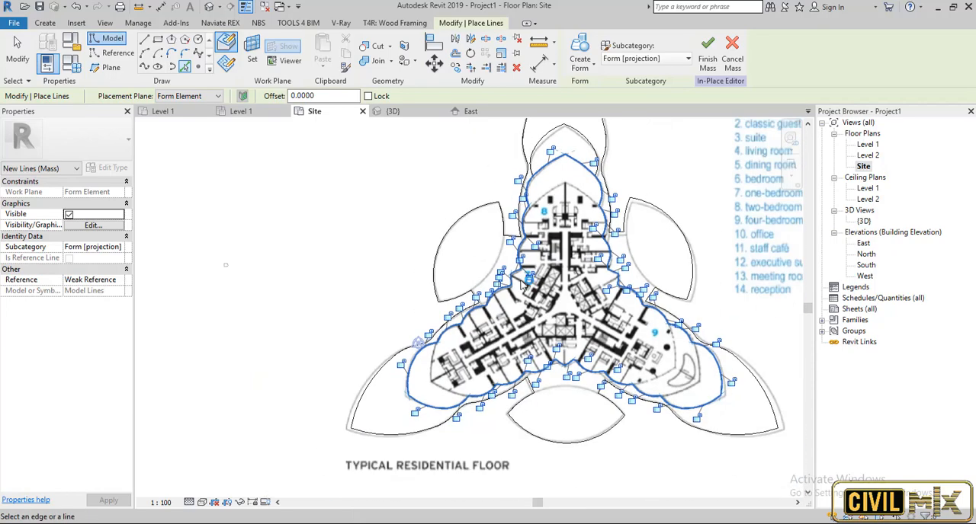
scroll(436, 369, up, 3)
scroll(436, 369, down, 2)
scroll(495, 335, down, 2)
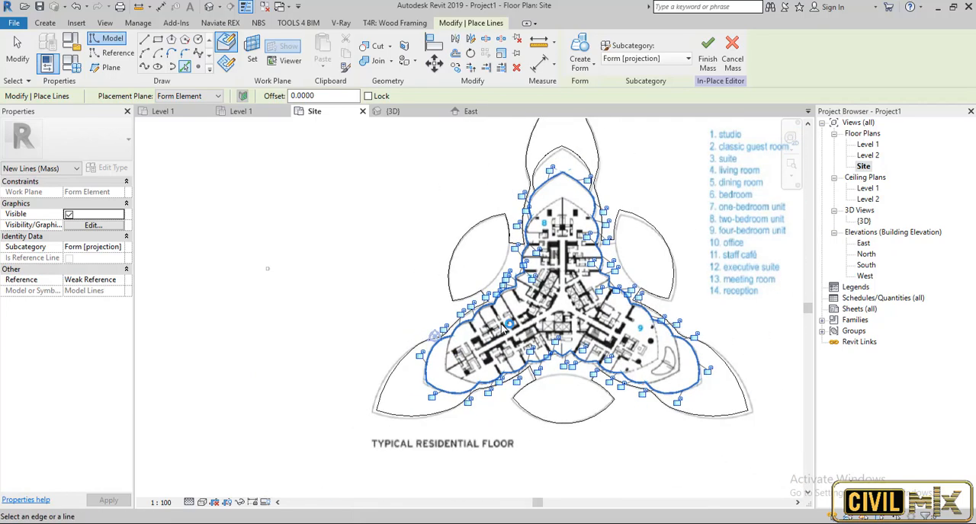
scroll(503, 327, up, 3)
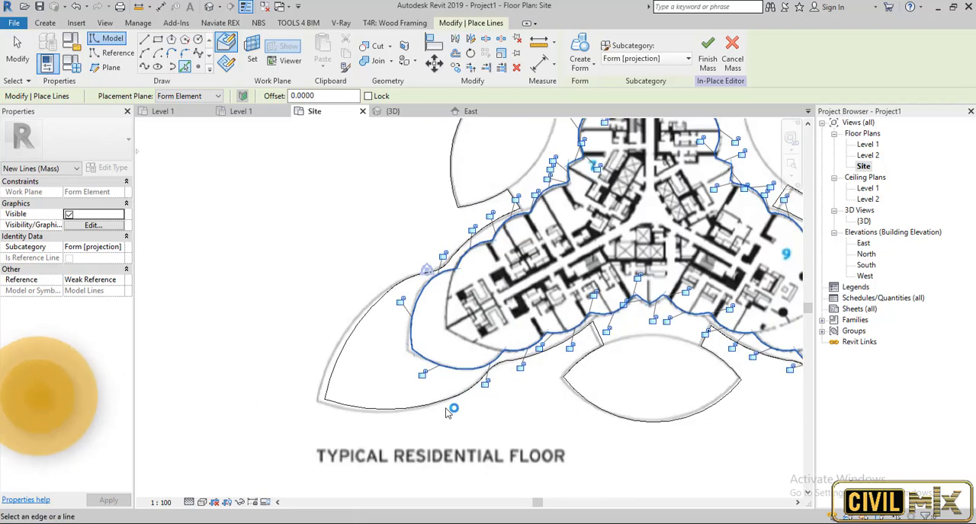
Delete the picked model lines that form the outer end of the lower-left wing.
key(Escape)
key(Escape)
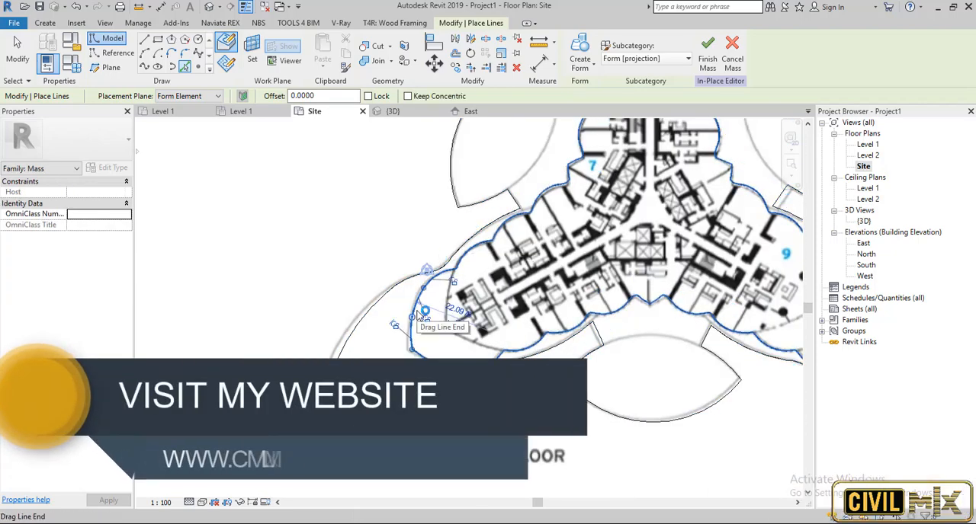
key(Escape)
key(Tab)
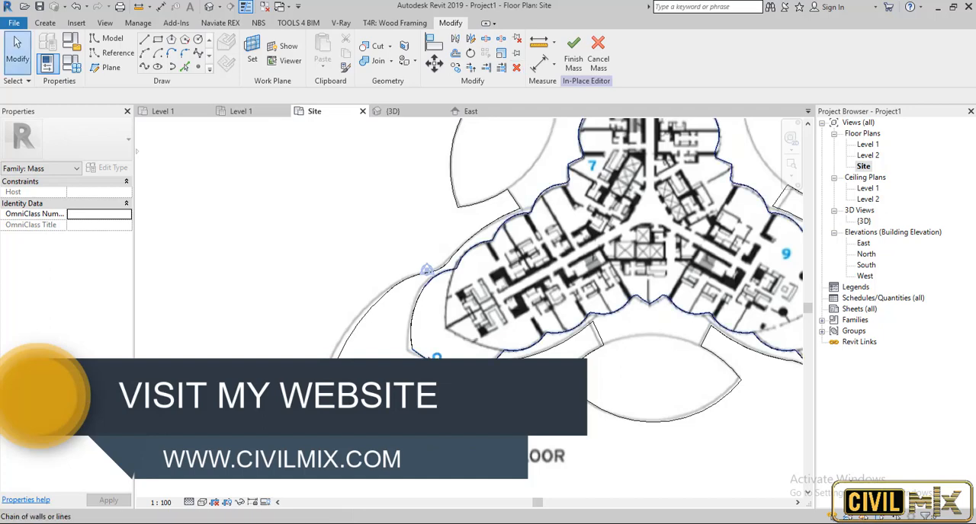
click(424, 288)
key(Escape)
key(Tab)
click(424, 288)
click(425, 285)
key(Escape)
key(Tab)
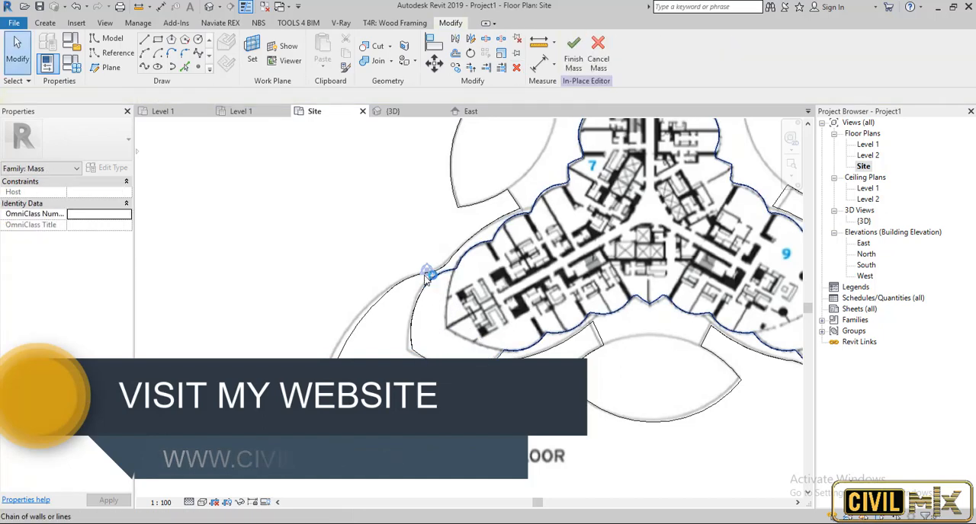
click(428, 277)
key(Escape)
scroll(450, 282, up, 3)
click(418, 269)
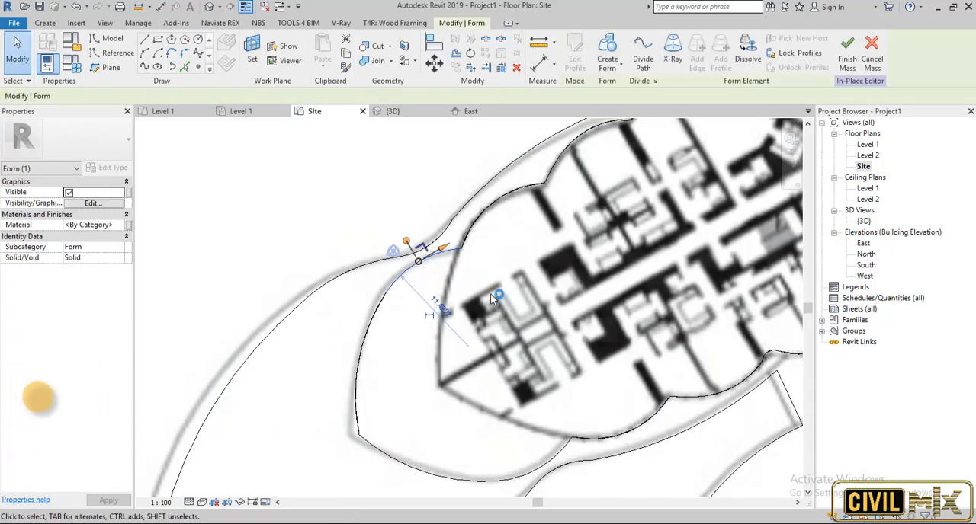
key(Escape)
click(144, 53)
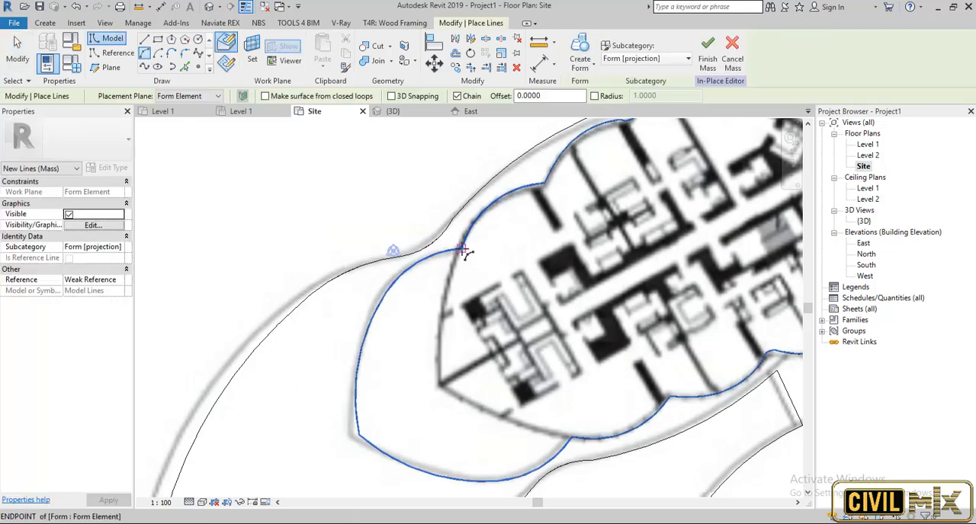
click(438, 383)
key(Escape)
key(Escape)
click(445, 307)
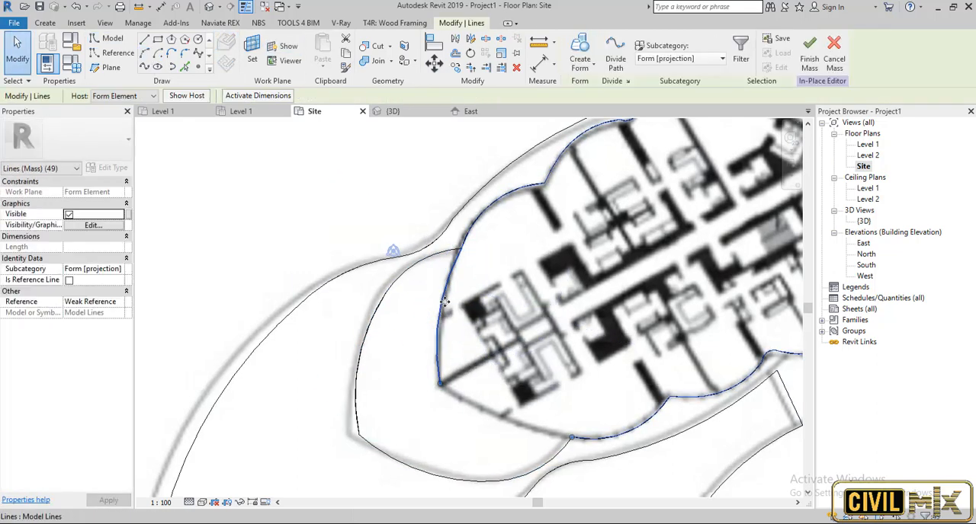
click(445, 309)
drag(444, 318, 448, 321)
click(454, 356)
click(443, 340)
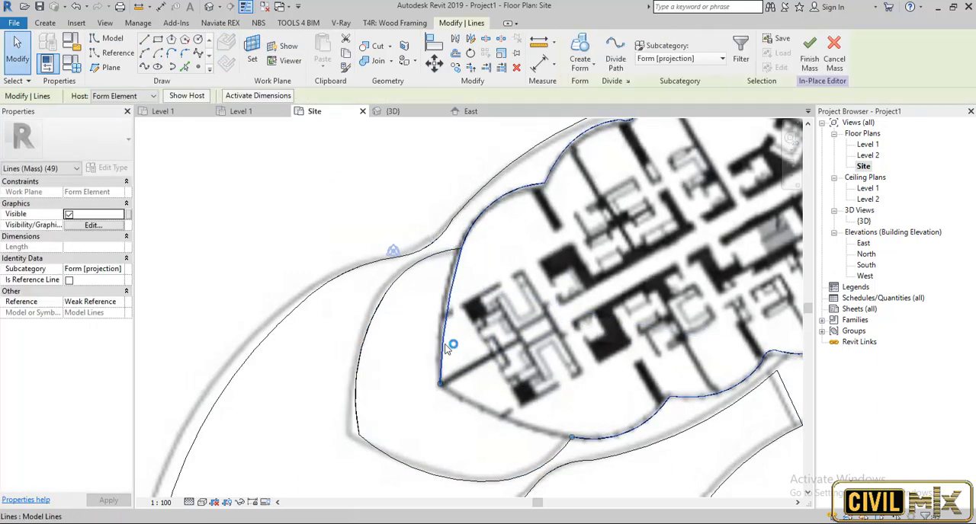
click(443, 340)
key(Delete)
Close the lower-left wing's outline with two arcs along the next setback, meeting at its tip, with radii about 42.78 and 29.58.
click(155, 70)
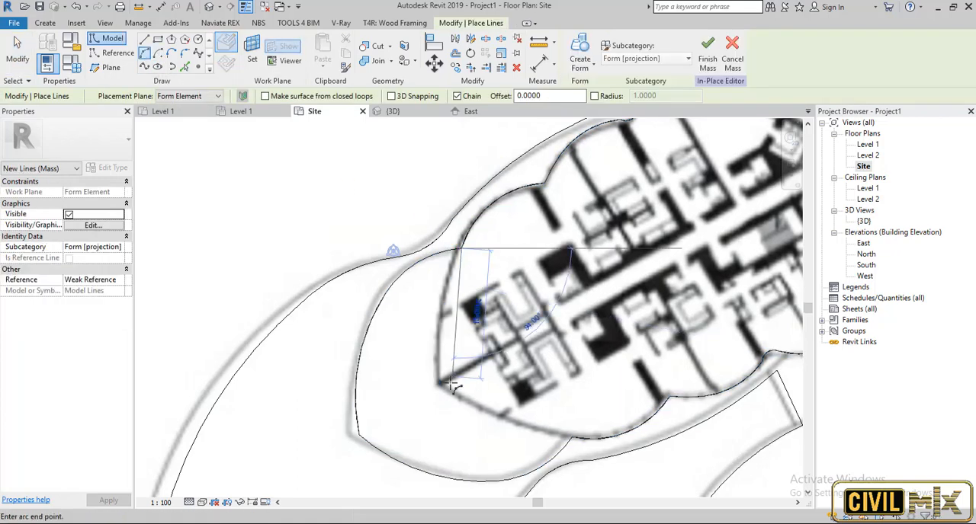
click(439, 384)
click(451, 246)
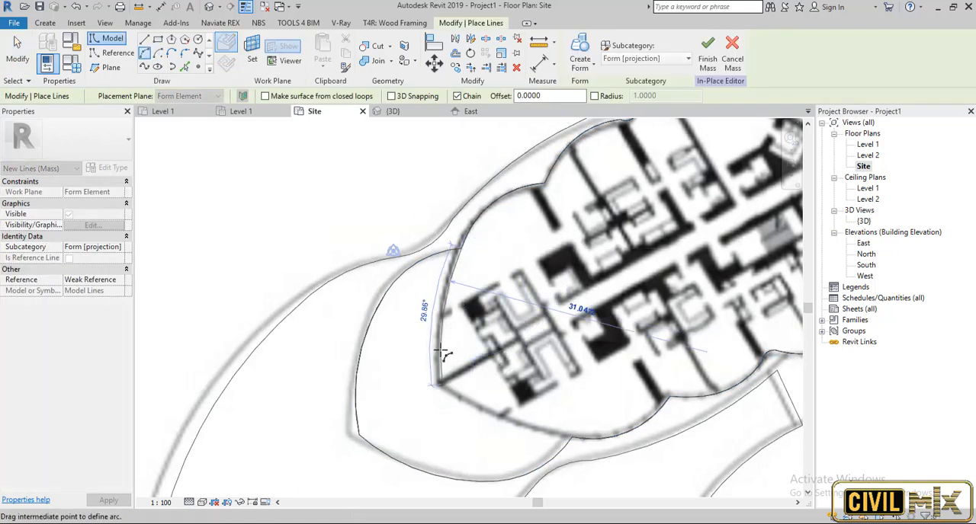
click(572, 442)
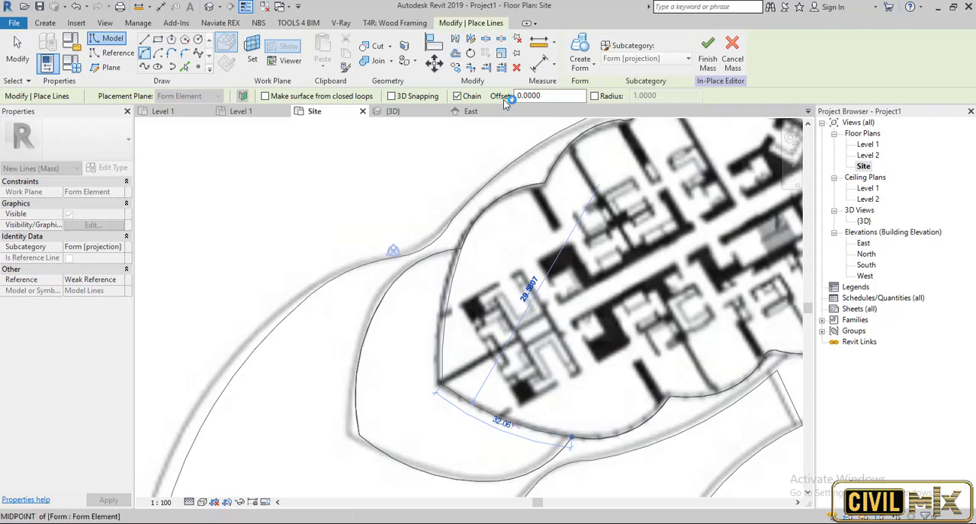
click(539, 433)
key(Escape)
key(Escape)
Create a solid form from the closed lower-left wing setback outline and set its height to 40 in the 3D view.
click(538, 434)
scroll(529, 426, down, 5)
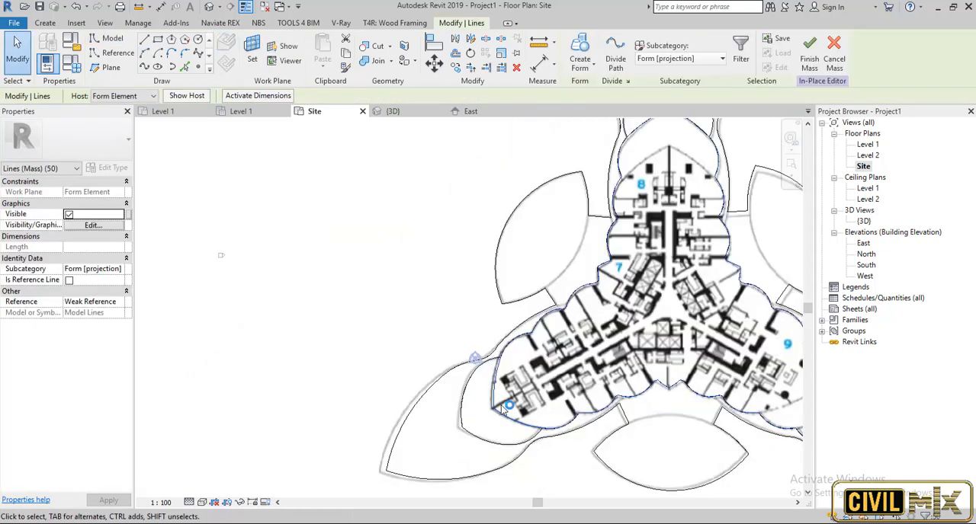
double_click(863, 221)
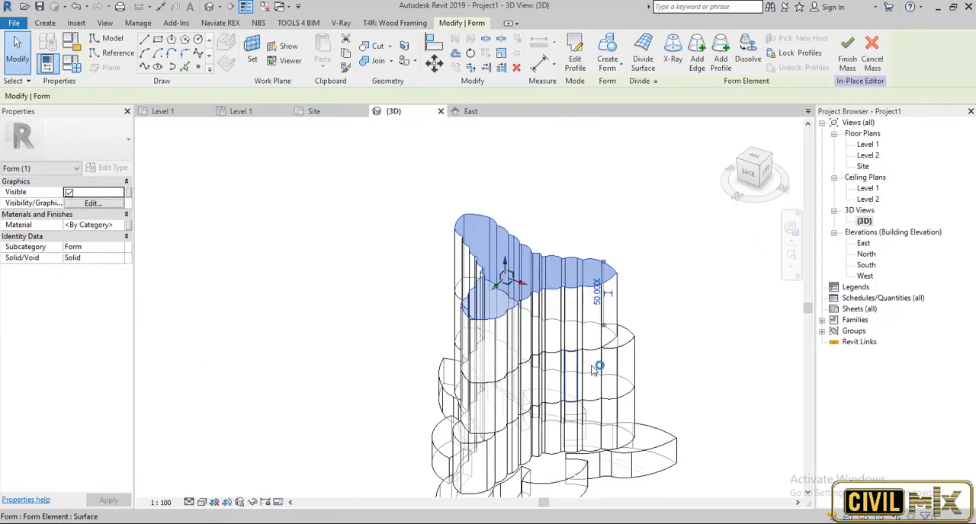
text(40)
key(Return)
click(691, 296)
shift+middle_drag(687, 304, 667, 298)
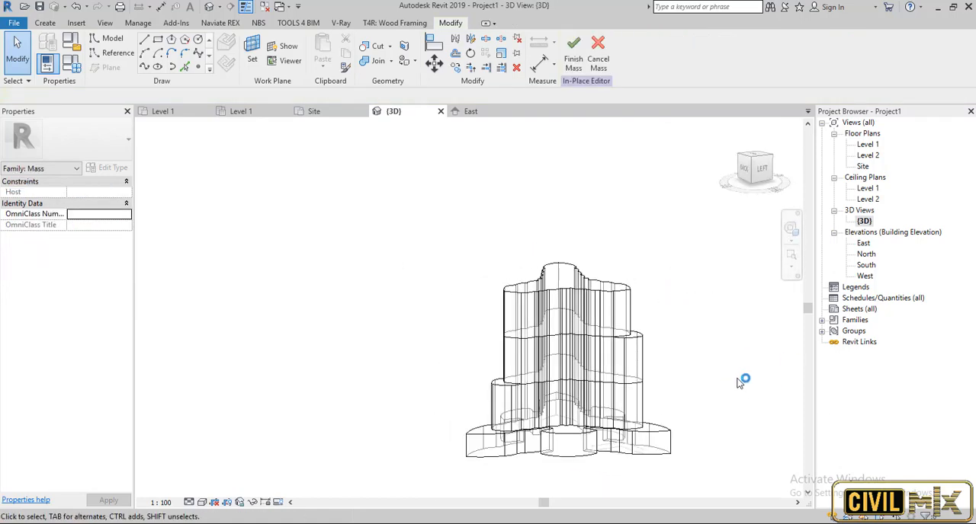
shift+middle_drag(740, 381, 612, 323)
Return to the Site plan and reopen the mass for in-place editing.
double_click(862, 166)
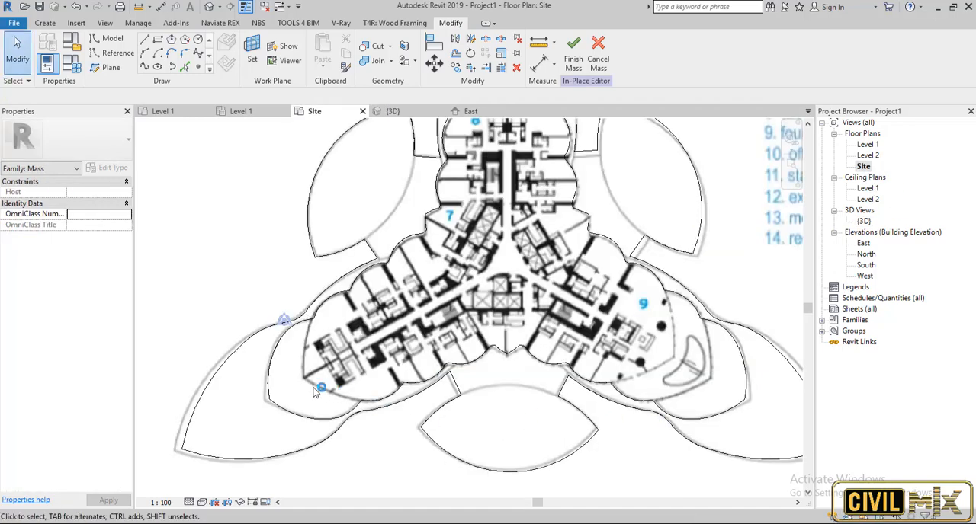
scroll(389, 412, down, 2)
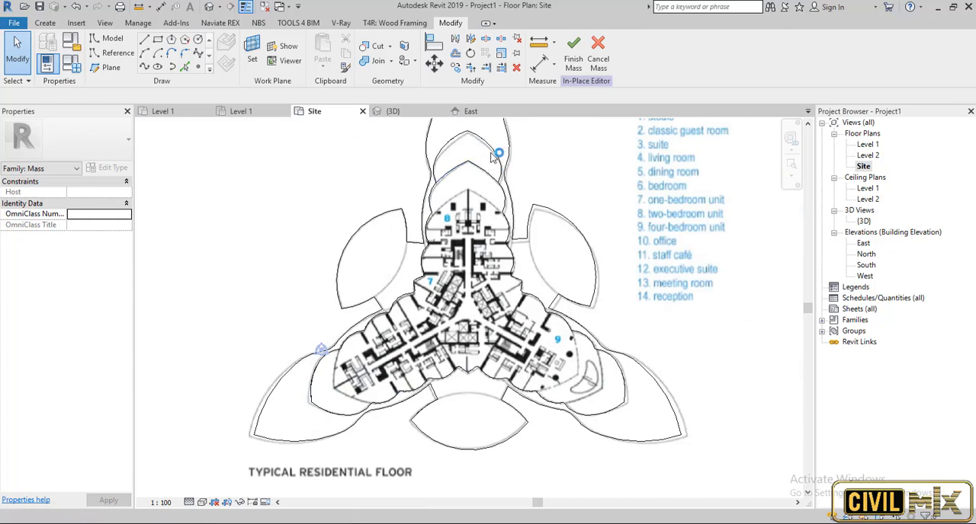
scroll(584, 317, down, 1)
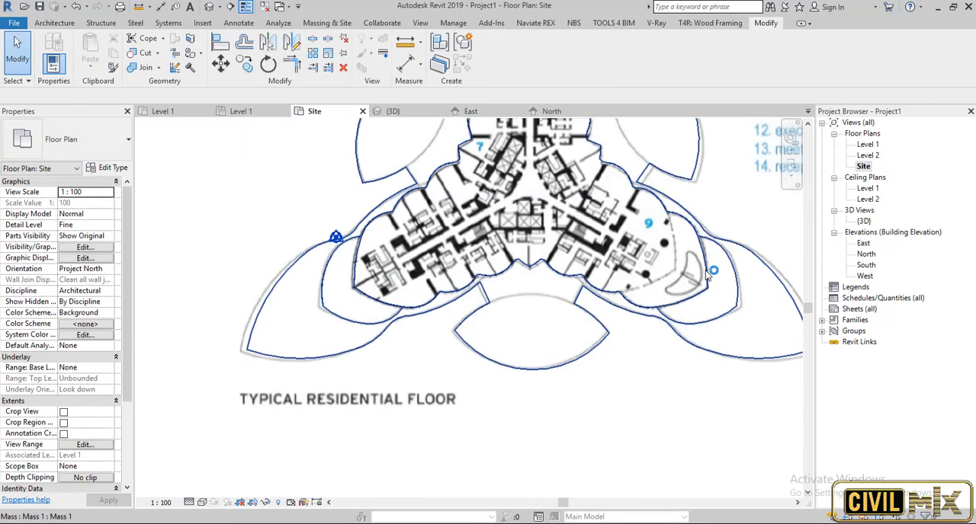
click(706, 270)
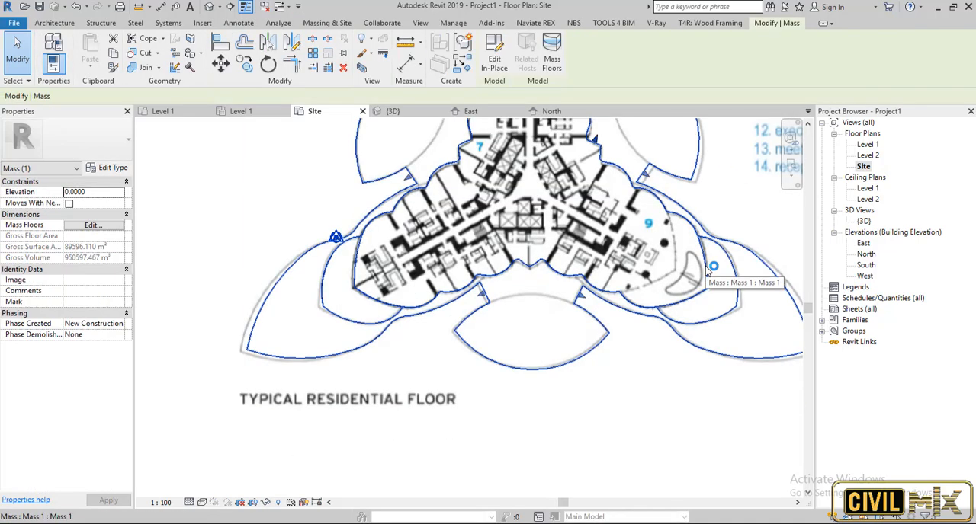
click(492, 65)
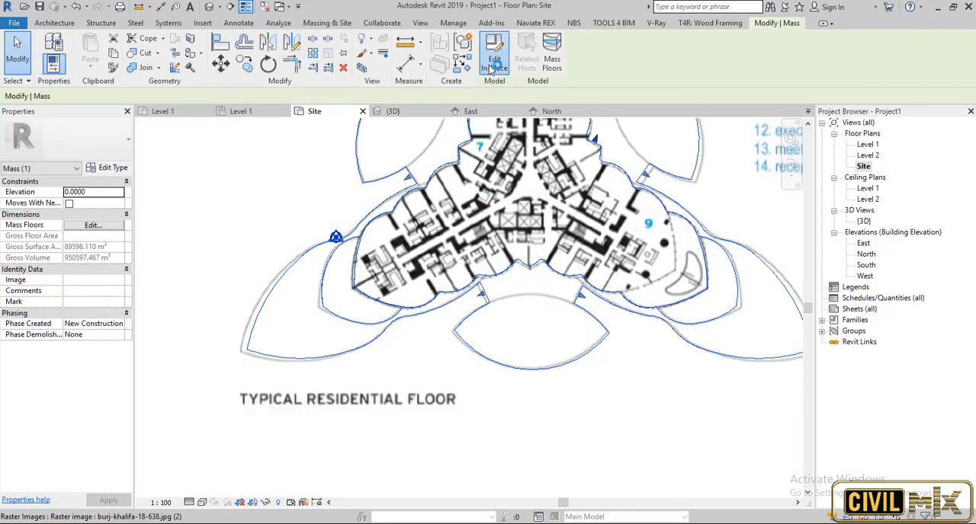
Create a solid form 40 high from the closed lower-right wing setback outline and inspect it in the 3D view.
click(708, 267)
click(579, 66)
click(590, 85)
double_click(863, 221)
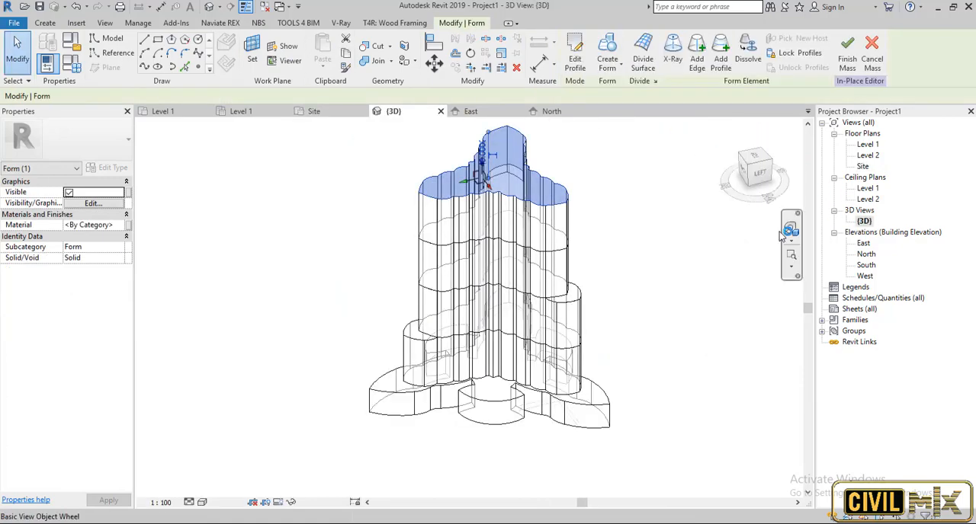
shift+middle_drag(780, 237, 559, 212)
scroll(554, 217, up, 3)
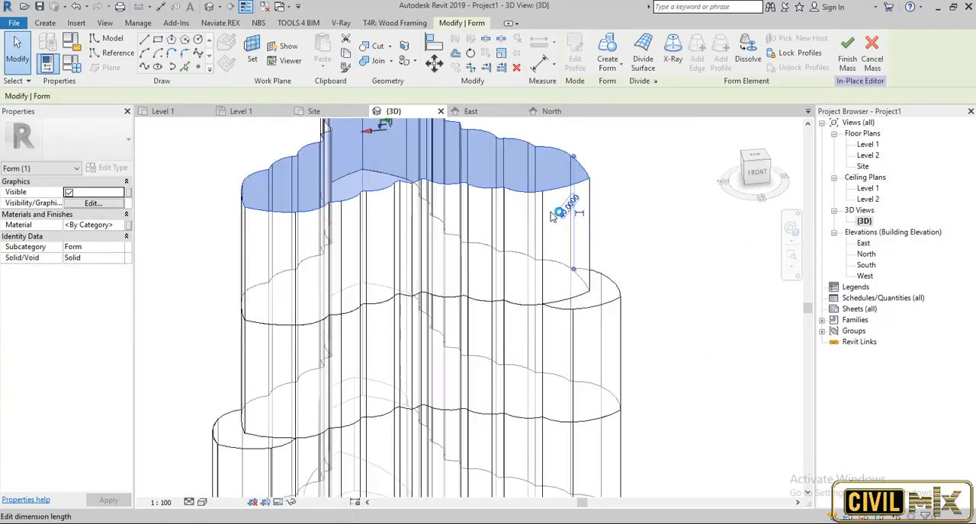
key(Escape)
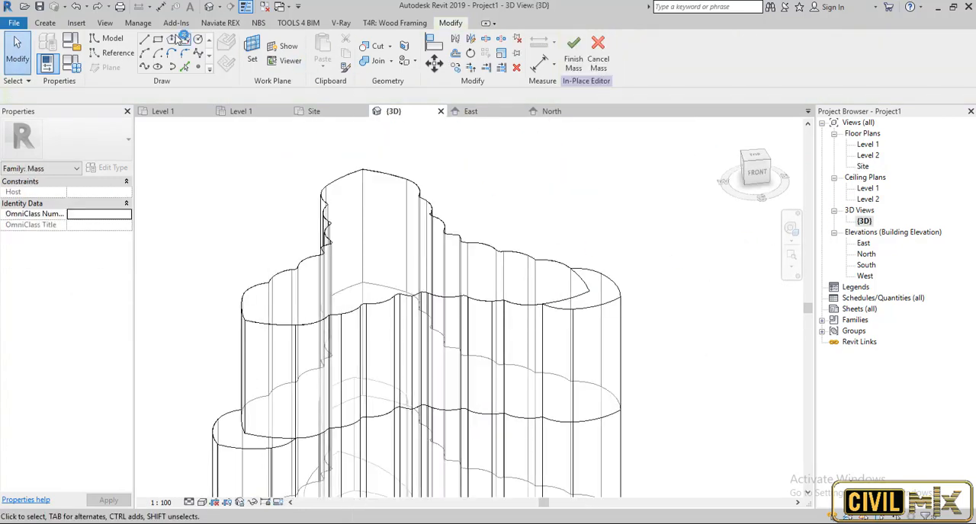
shift+middle_drag(584, 222, 581, 436)
On the Site plan, set the work plane to the newest form's top face and pick its entire outline as model lines.
double_click(863, 166)
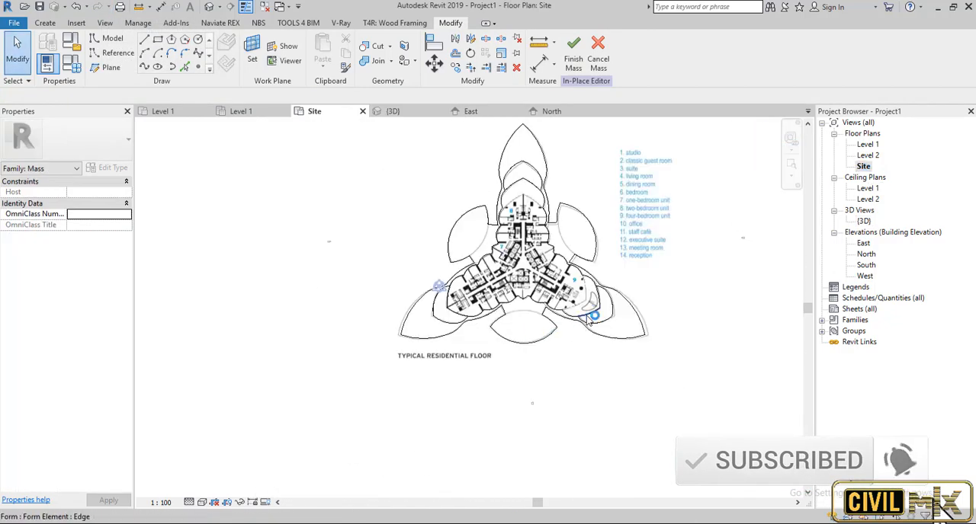
scroll(589, 319, up, 2)
scroll(585, 314, down, 3)
scroll(458, 168, up, 3)
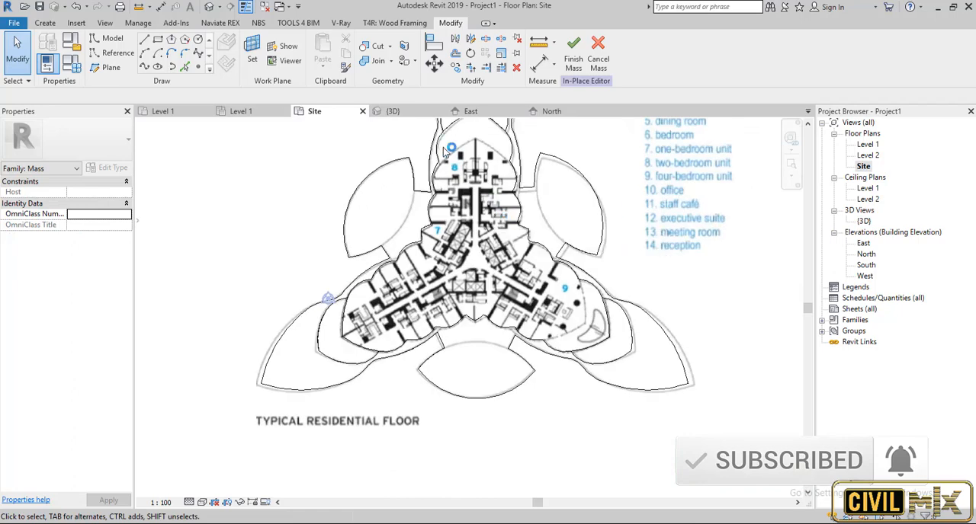
click(183, 67)
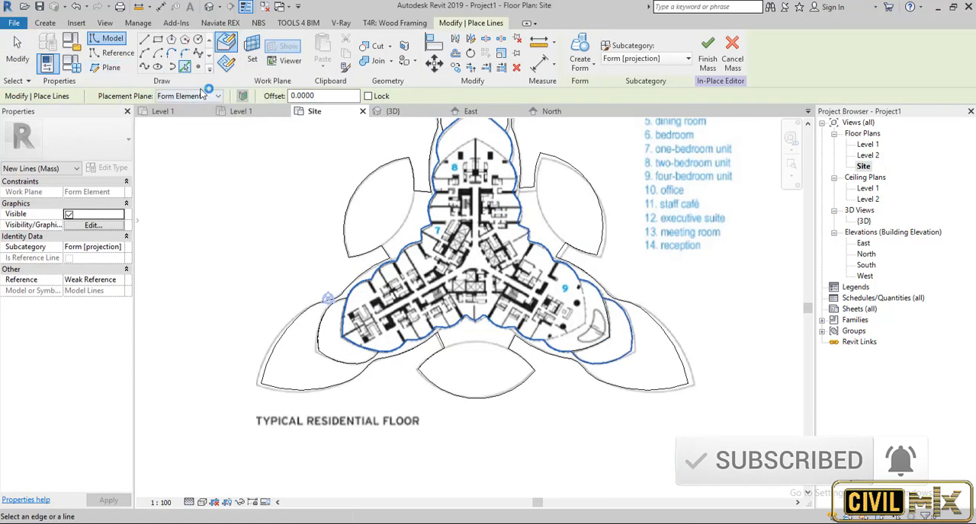
click(251, 52)
click(344, 404)
click(596, 343)
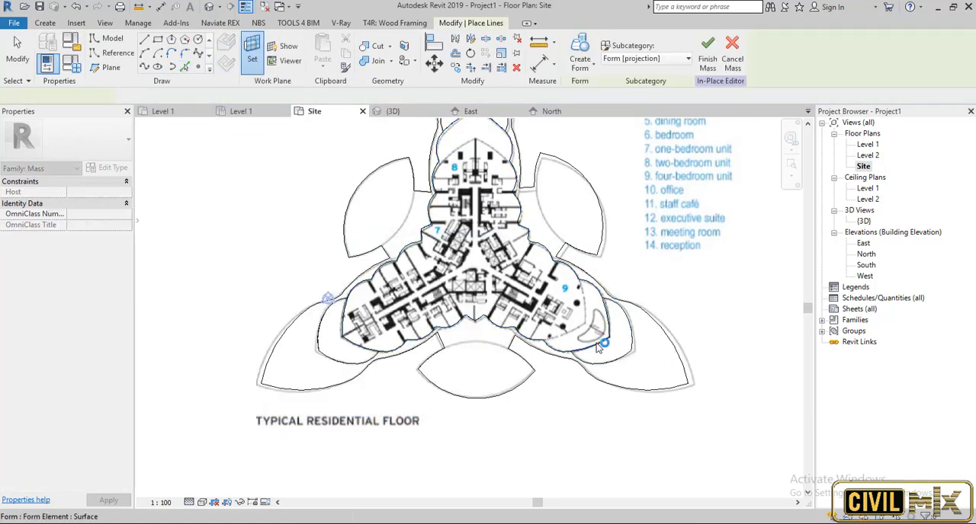
key(Tab)
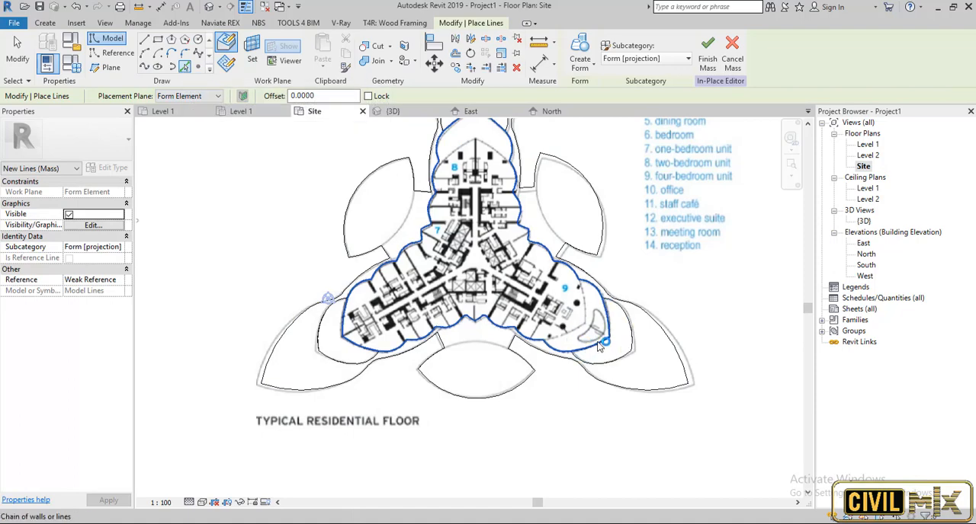
click(597, 343)
scroll(452, 122, up, 5)
key(Escape)
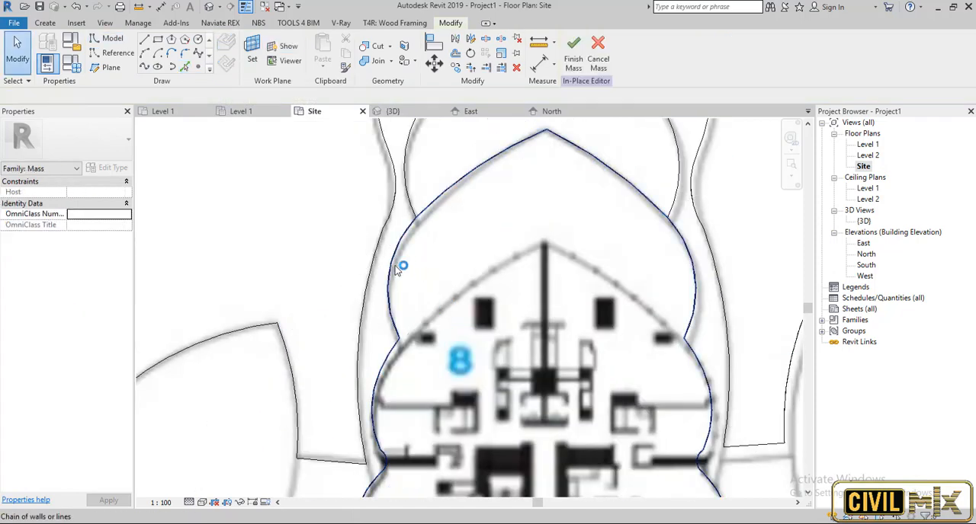
Delete the picked arcs that form the outer tip and both side lobes of the upper wing's outline.
click(397, 269)
key(Delete)
click(465, 177)
click(465, 178)
key(Delete)
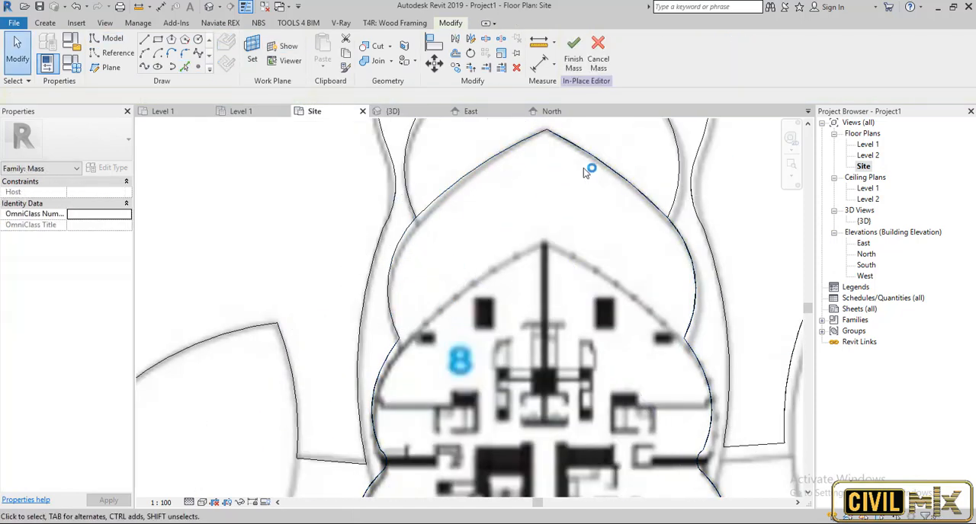
click(614, 169)
click(614, 169)
key(Delete)
click(695, 267)
click(695, 267)
key(Delete)
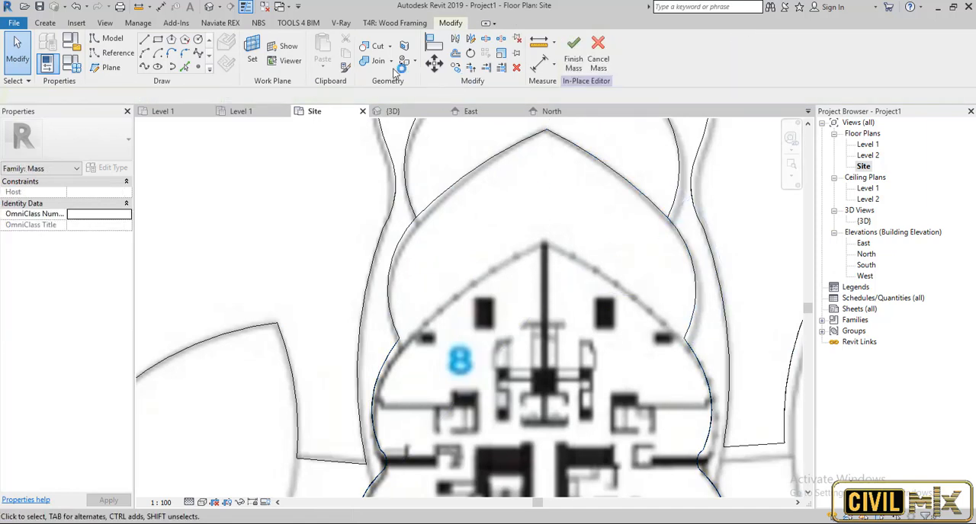
Close the upper wing's outline with two three-point arcs meeting at the inner peak of the unit 8 plan.
click(146, 53)
click(540, 228)
click(390, 329)
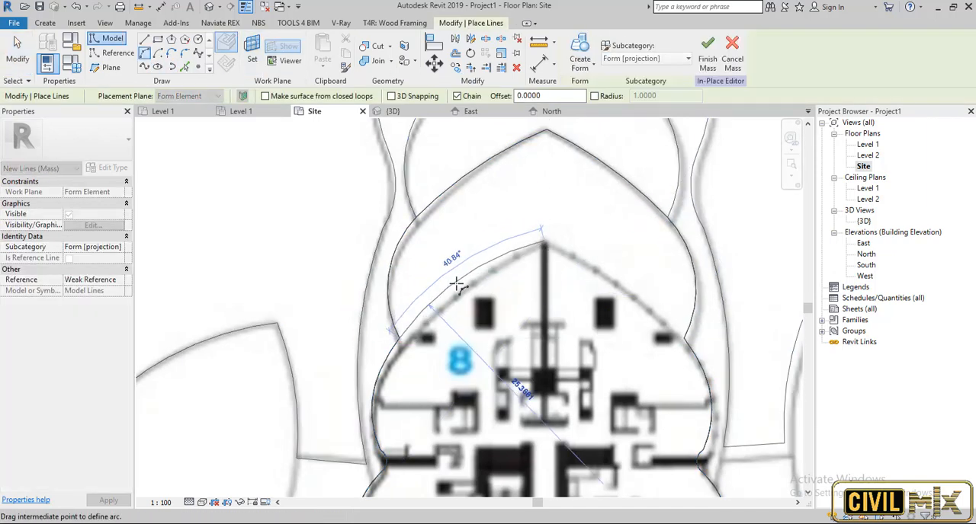
click(457, 286)
click(686, 338)
click(544, 242)
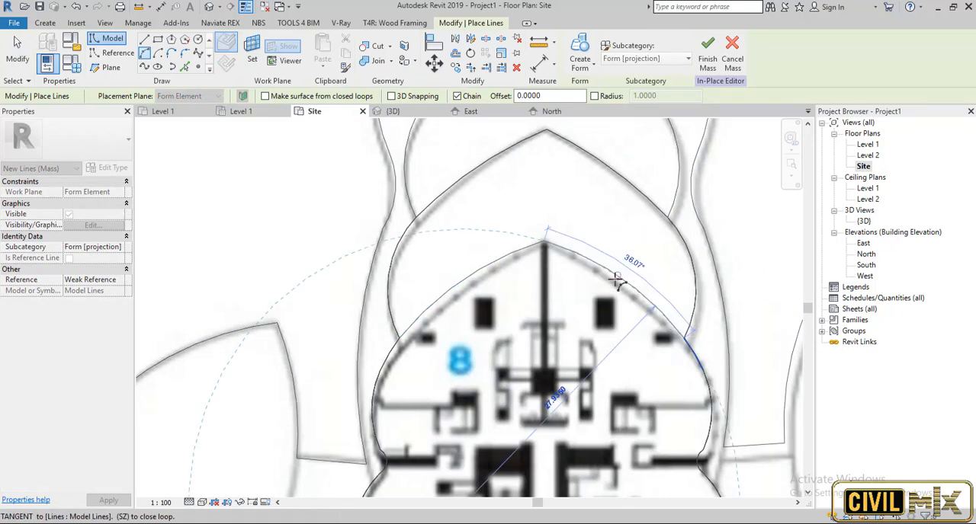
click(604, 287)
scroll(604, 287, down, 2)
key(Escape)
key(Escape)
Create a solid form from the closed upper wing setback outline and inspect it in the 3D view.
key(Tab)
click(609, 279)
click(586, 66)
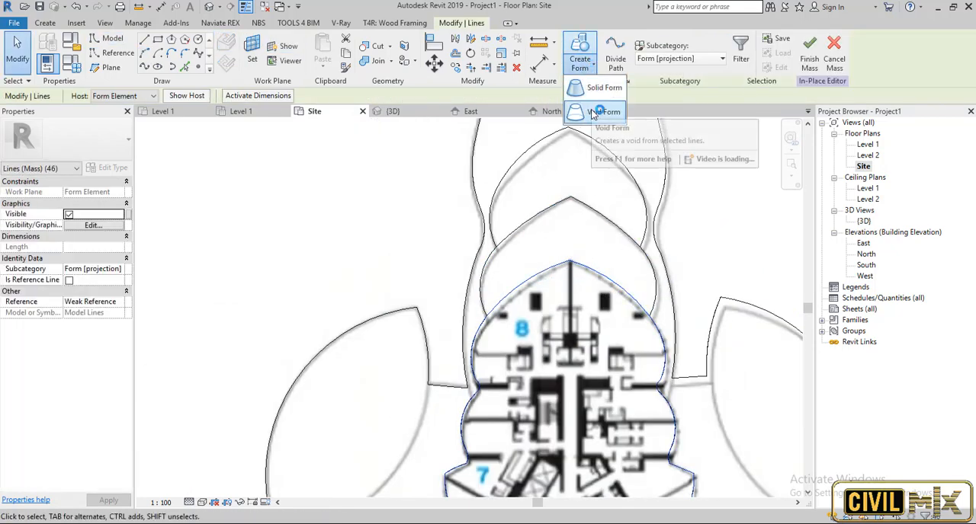
click(596, 90)
double_click(866, 221)
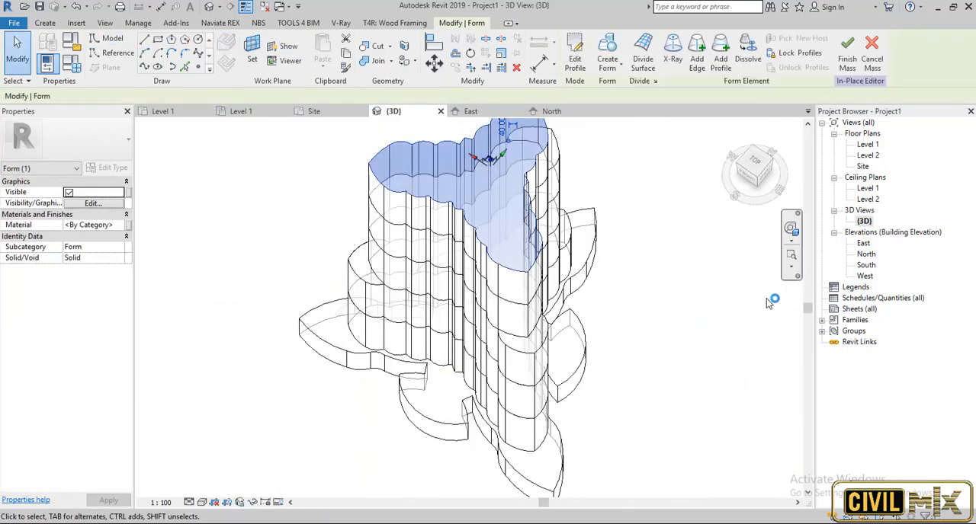
shift+middle_drag(770, 303, 427, 318)
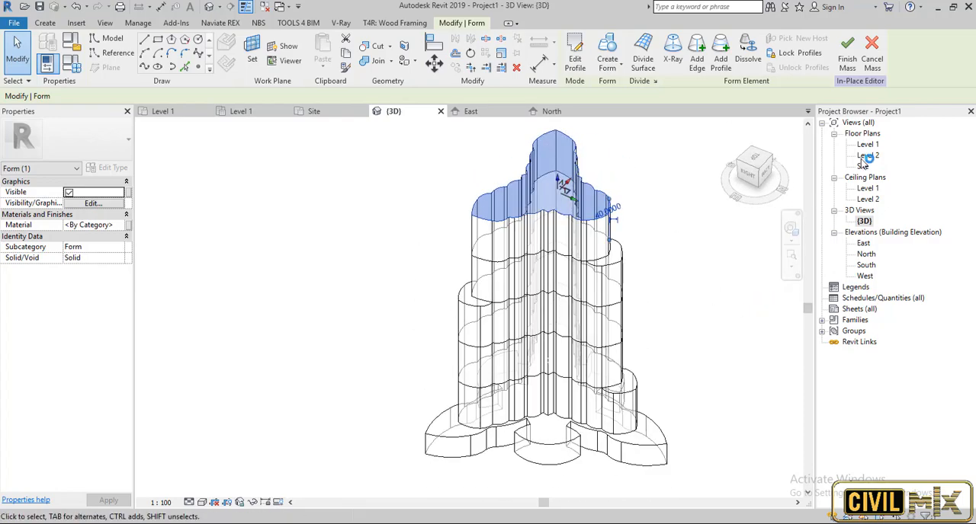
Return to the Site plan and set the work plane for picking lines to the newest form's top face.
scroll(584, 219, down, 4)
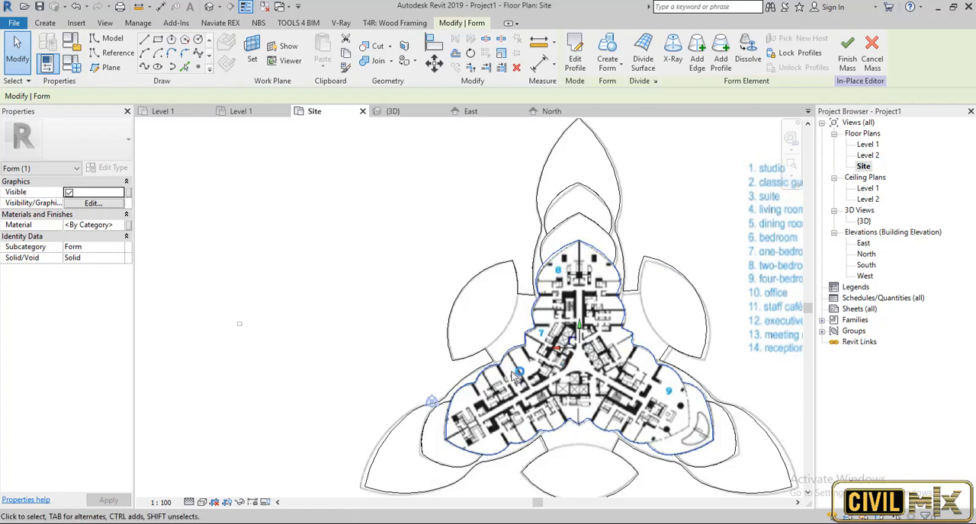
scroll(491, 362, up, 2)
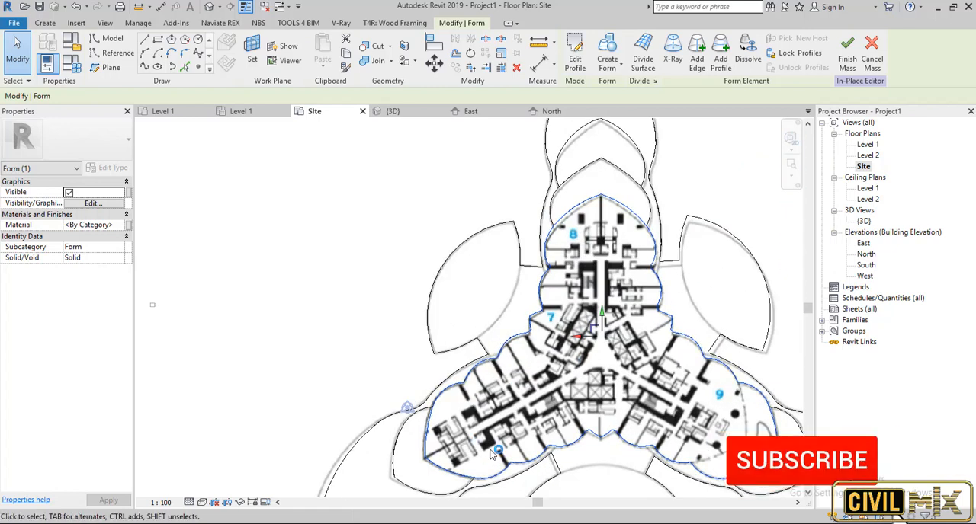
click(185, 68)
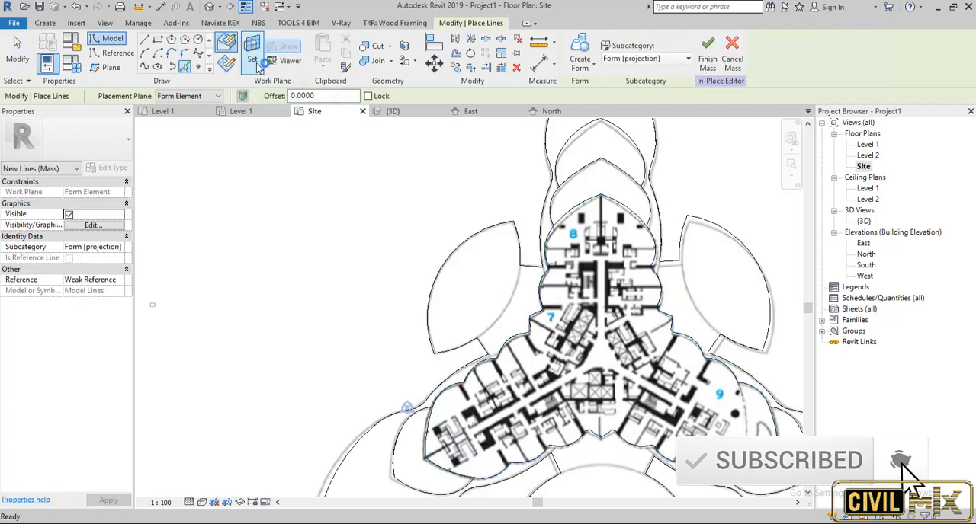
click(257, 67)
click(290, 348)
click(352, 405)
click(529, 333)
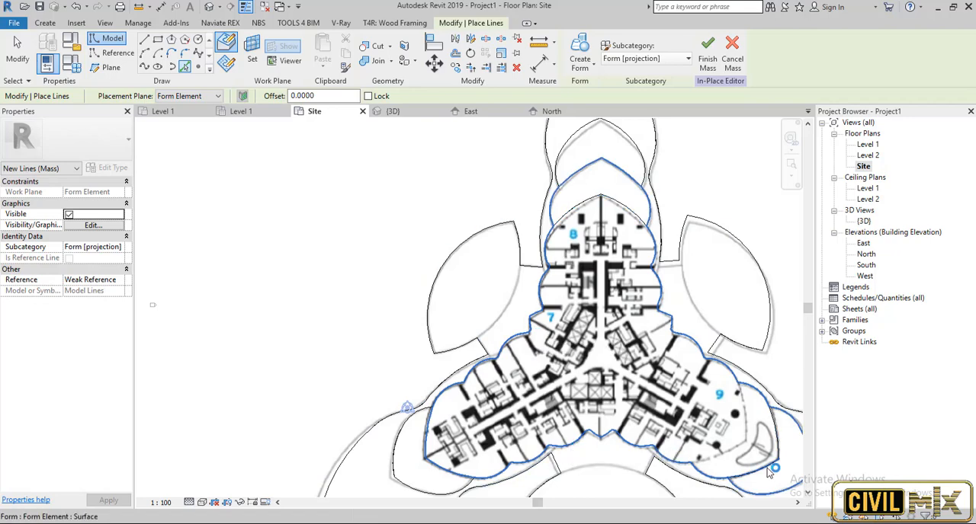
Pick the newest form's entire three-wing outline as model lines.
scroll(652, 183, up, 3)
scroll(641, 196, up, 2)
scroll(647, 191, down, 4)
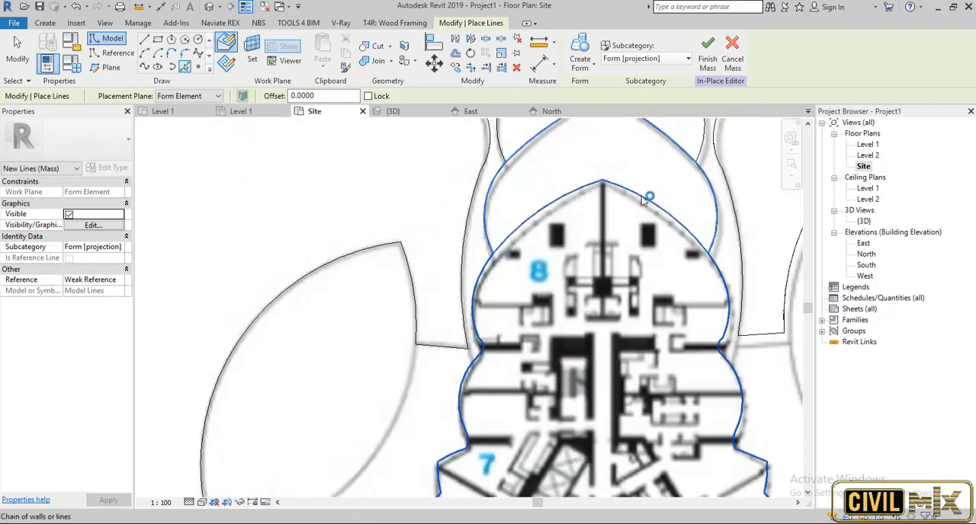
scroll(673, 239, up, 2)
click(679, 229)
scroll(656, 225, down, 4)
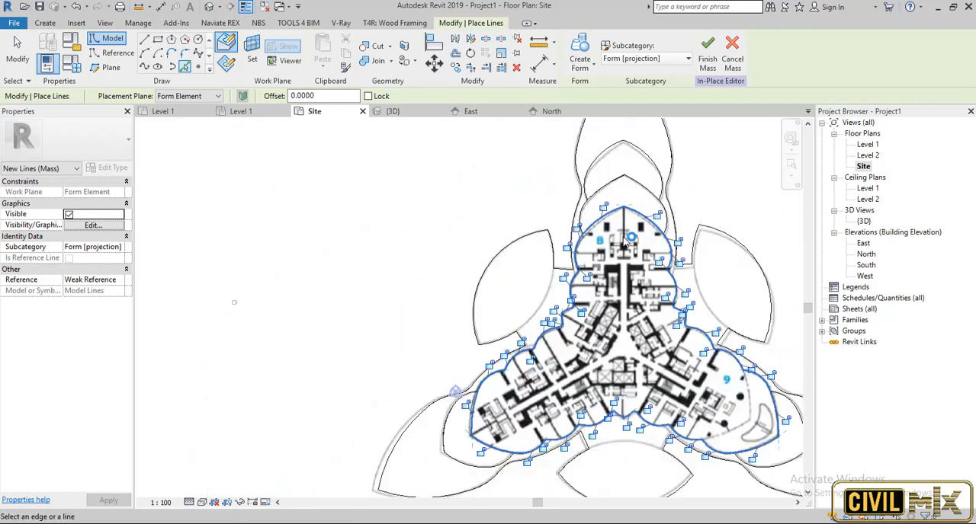
scroll(479, 424, up, 2)
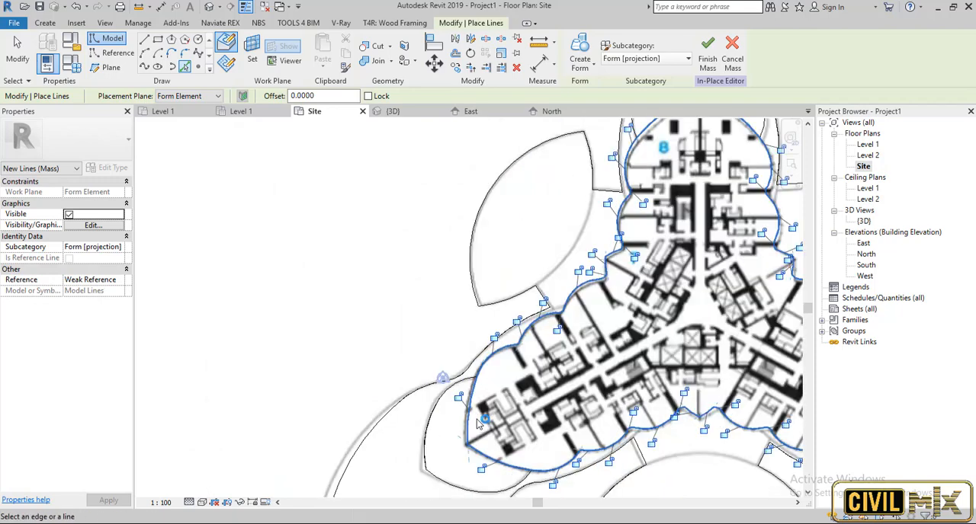
scroll(476, 419, down, 1)
key(Escape)
Select the whole closed chain of outline lines, create a solid form from it, and inspect the tower in the 3D view.
key(Tab)
click(471, 410)
key(Escape)
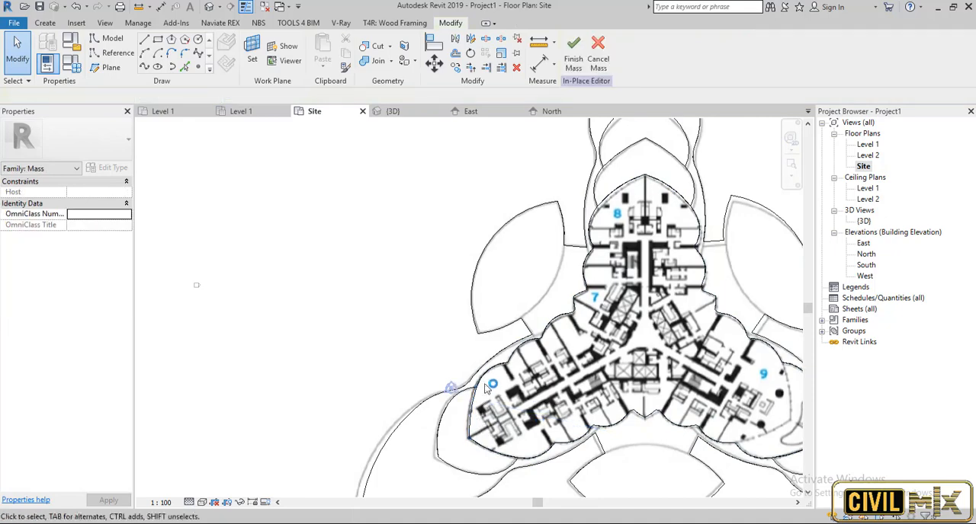
key(Tab)
click(488, 372)
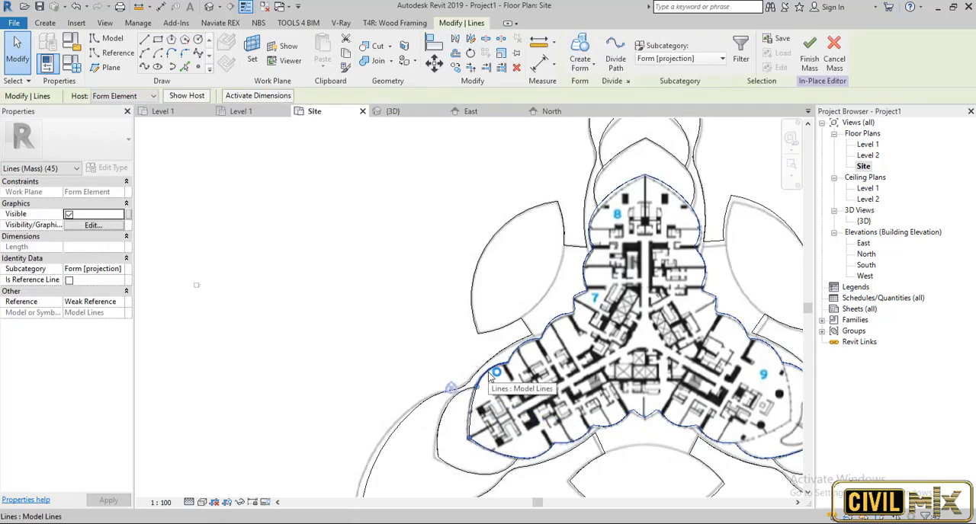
click(581, 55)
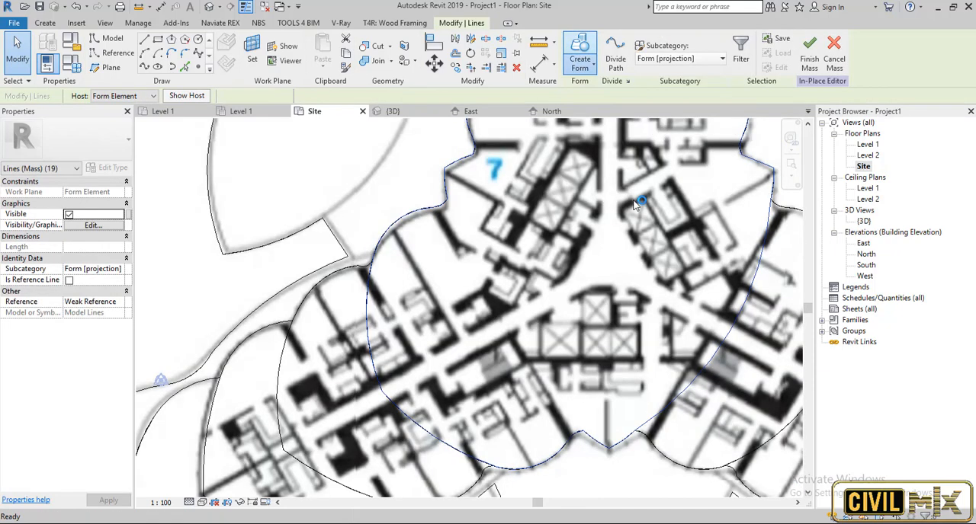
double_click(863, 222)
scroll(605, 219, up, 5)
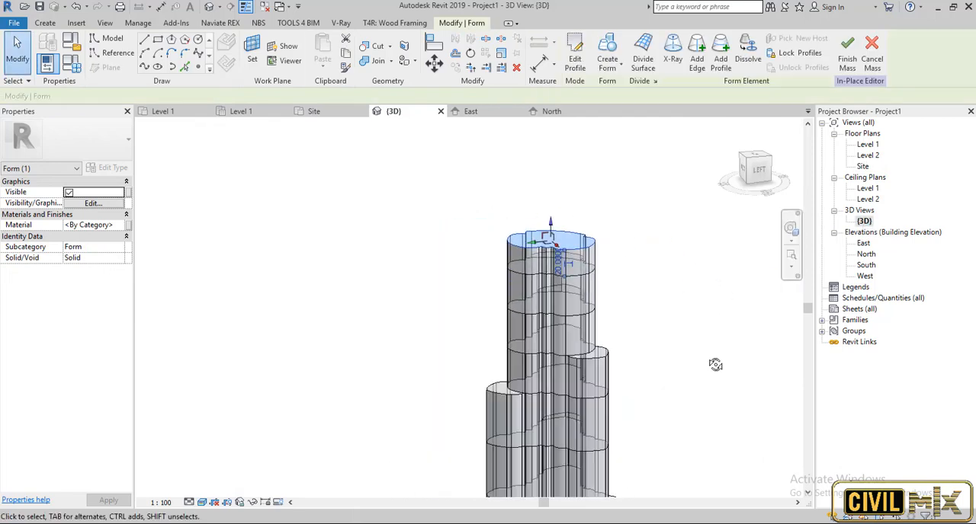
shift+middle_drag(714, 364, 564, 364)
click(355, 308)
scroll(360, 305, down, 4)
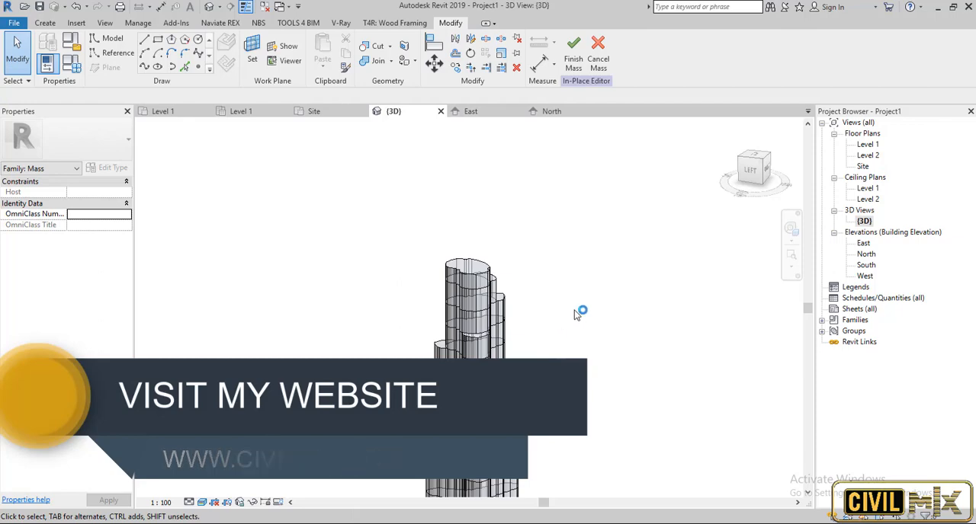
On the Site plan, set the work plane to the top tier's face and pick its entire outline as model lines.
double_click(863, 166)
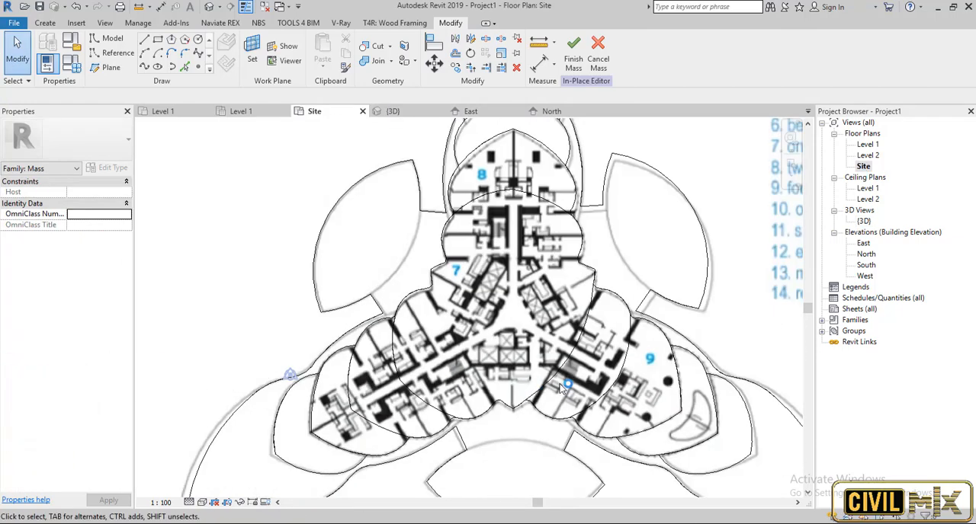
click(185, 68)
click(342, 404)
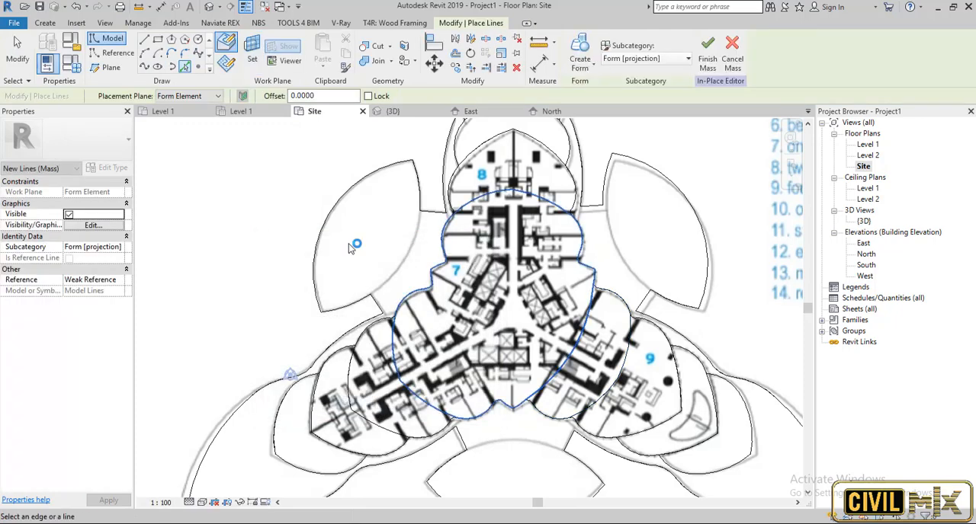
click(569, 366)
key(Escape)
click(578, 230)
key(Escape)
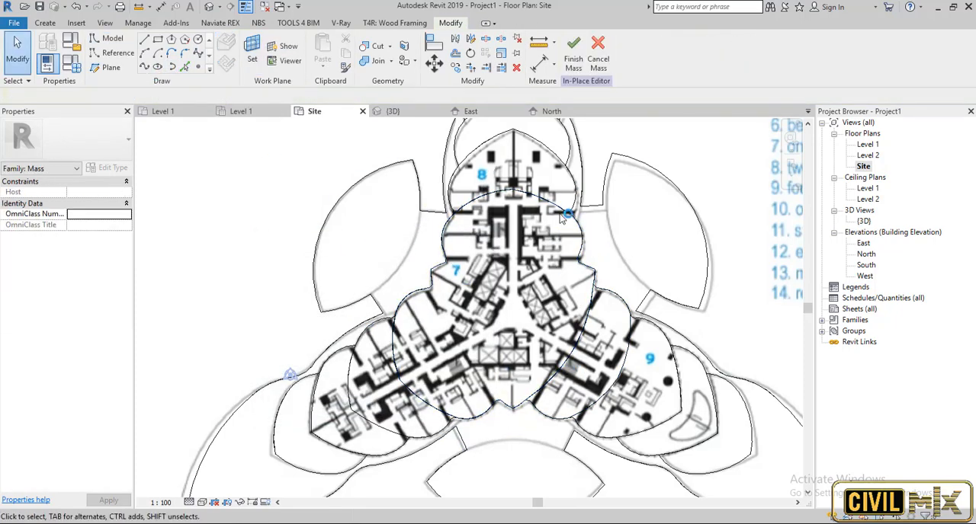
Delete the outer arcs on the right side and crown of the upper lobe from the picked outline.
key(Tab)
click(561, 218)
click(562, 218)
key(Delete)
key(Tab)
click(500, 194)
click(501, 193)
key(Delete)
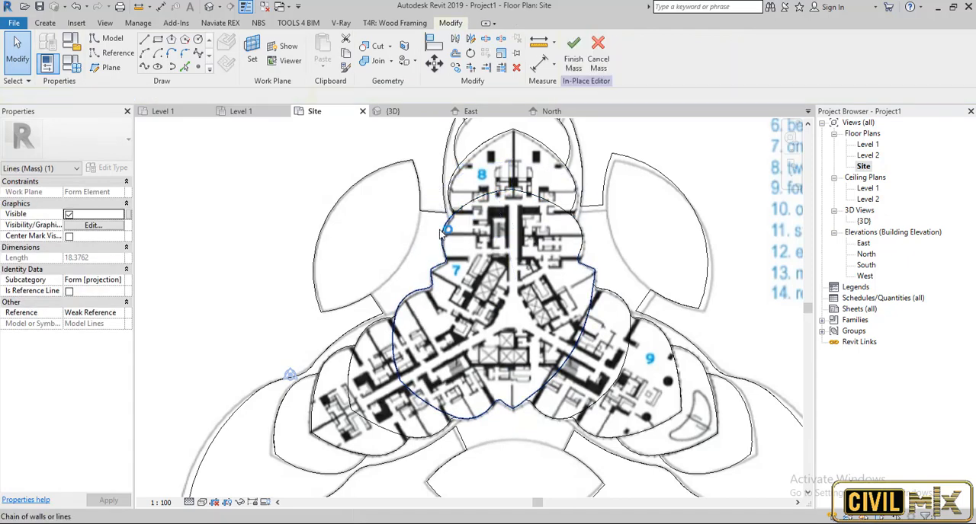
Delete the upper lobe's remaining left arc and the short leftover segments at both sides of its base.
click(440, 235)
click(441, 235)
scroll(441, 235, up, 5)
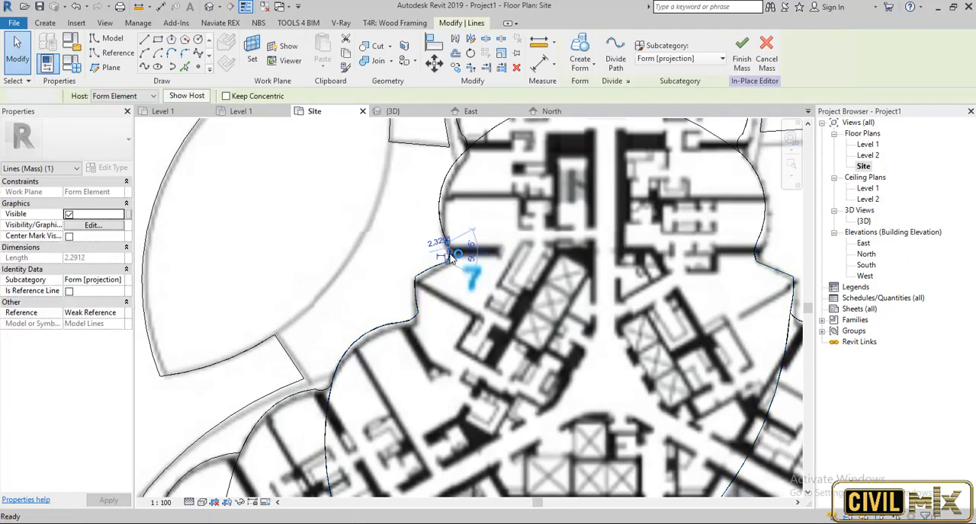
key(Delete)
key(Tab)
click(758, 257)
click(758, 258)
key(Delete)
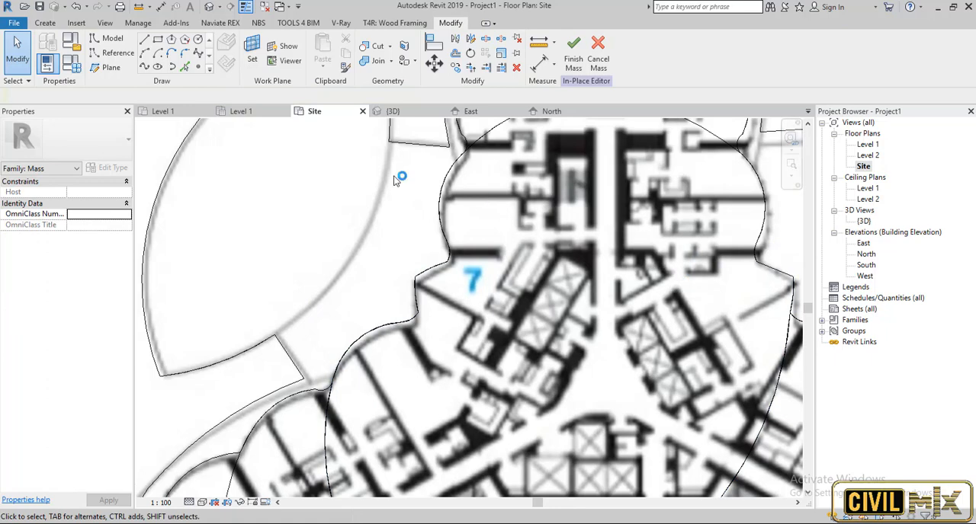
Close the outline with a shallow upward-bulging three-point arc across the base of the removed upper lobe.
click(148, 55)
click(451, 263)
click(758, 262)
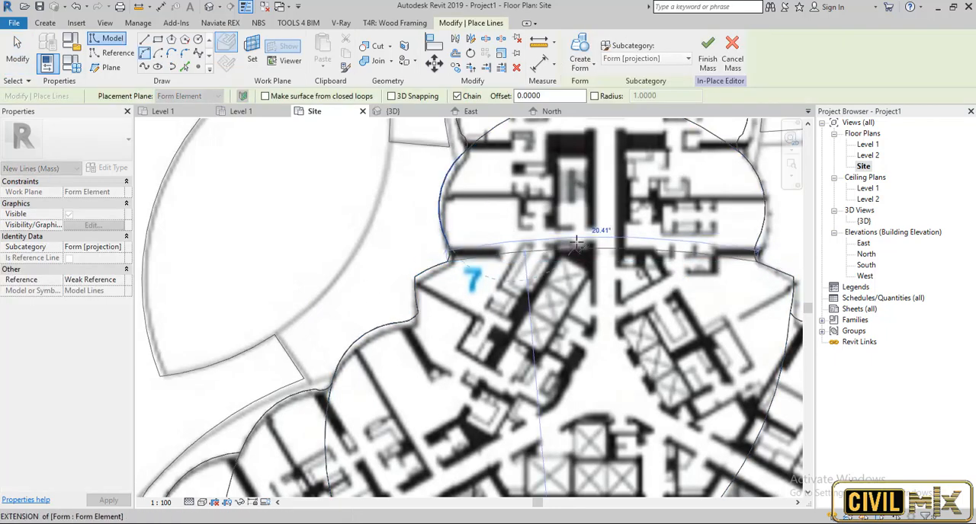
click(599, 234)
key(Escape)
key(Escape)
scroll(597, 235, down, 2)
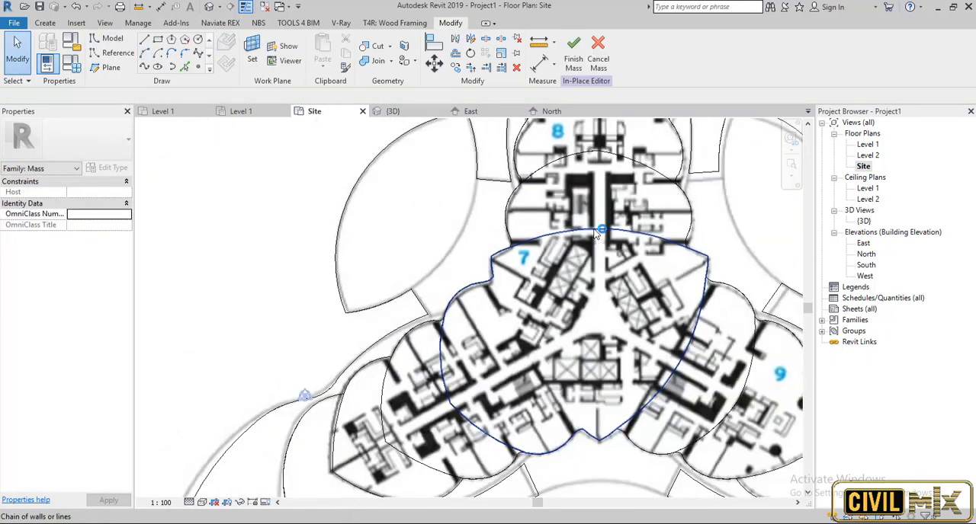
Create a solid form from the closed outline with the shortened upper lobe and inspect it in the 3D view.
click(597, 234)
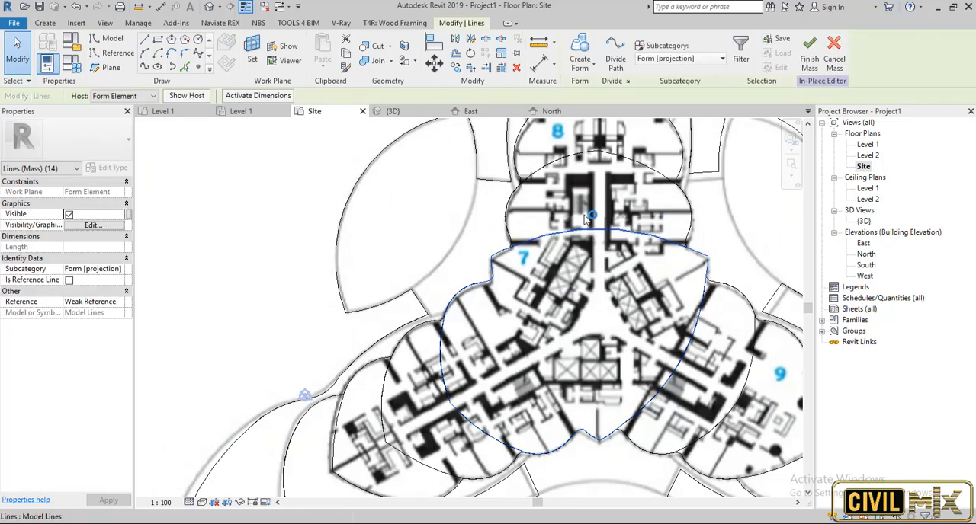
click(580, 66)
click(585, 91)
double_click(864, 222)
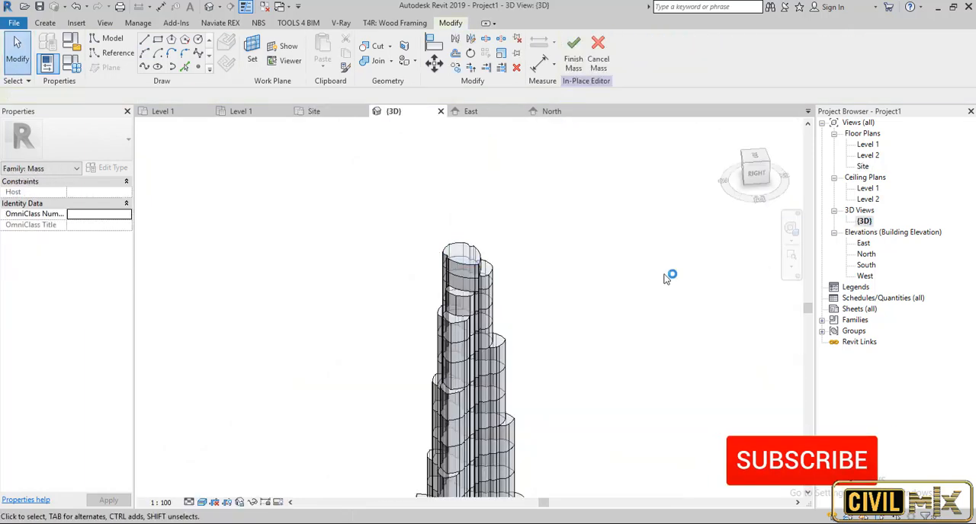
shift+middle_drag(665, 277, 892, 227)
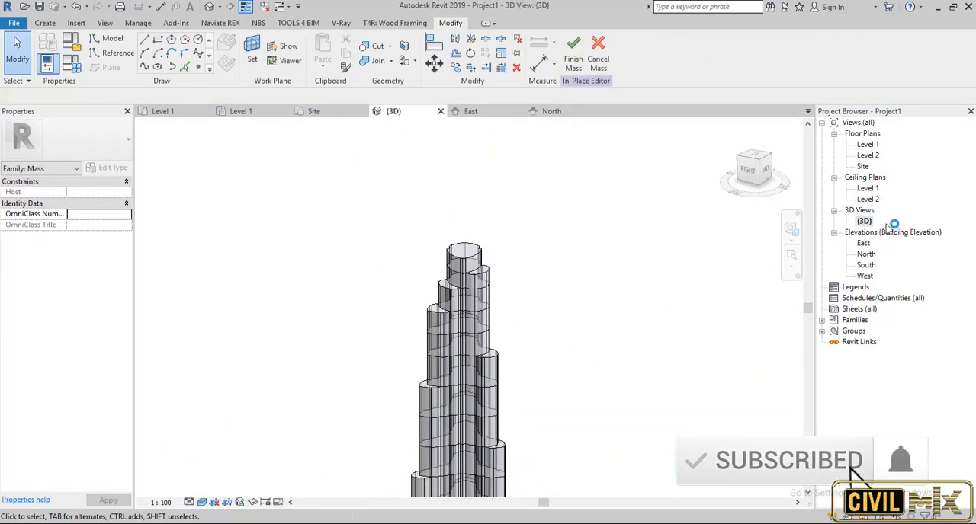
On the Site plan, set the work plane to the new top form's face and pick its complete outline as model lines.
double_click(862, 166)
scroll(452, 356, down, 2)
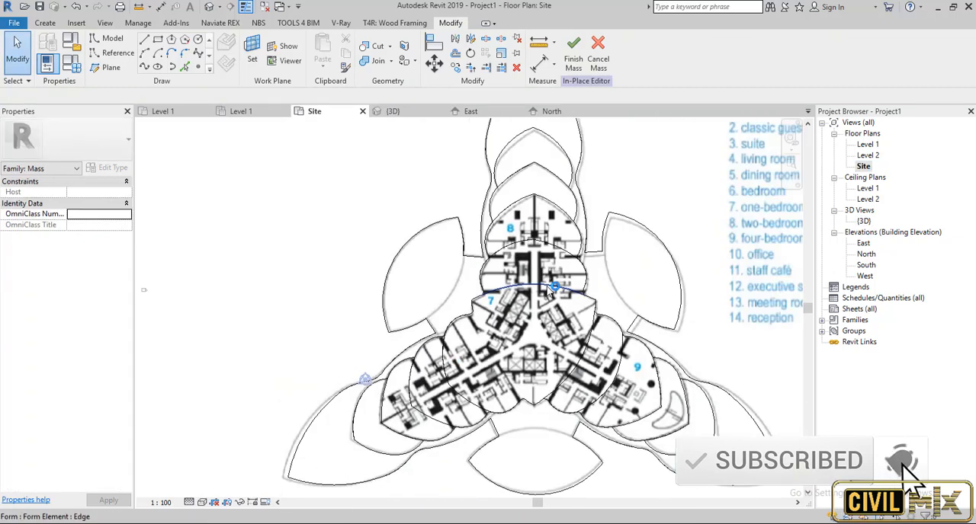
click(185, 67)
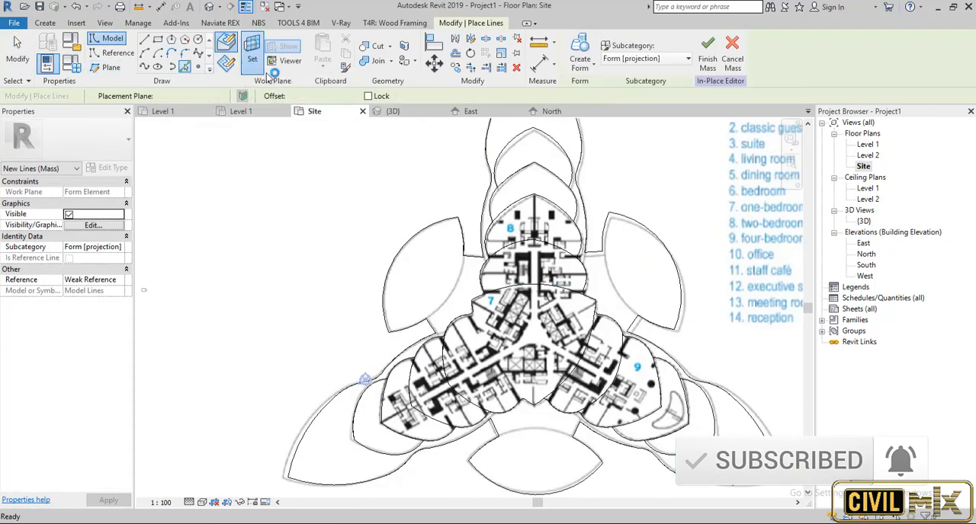
click(346, 401)
click(467, 319)
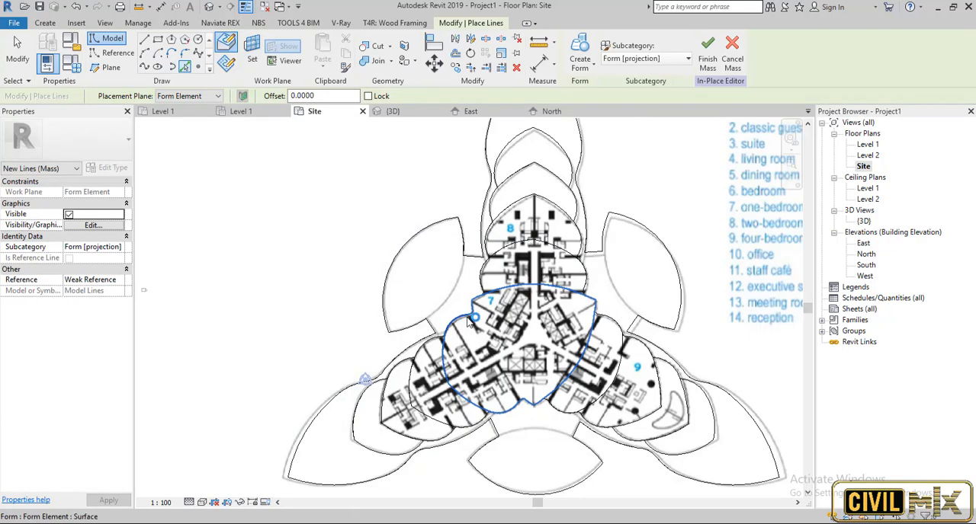
key(Escape)
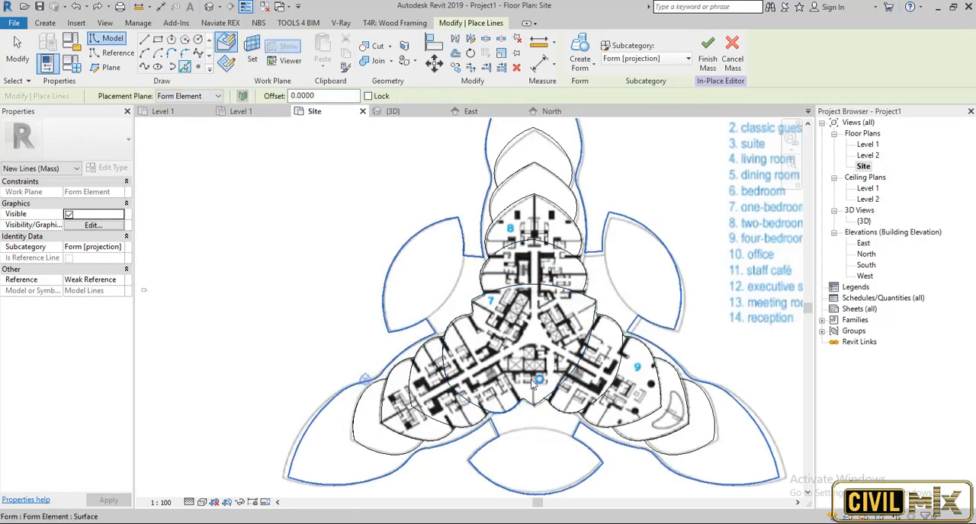
click(557, 291)
key(Escape)
key(Escape)
scroll(449, 343, up, 3)
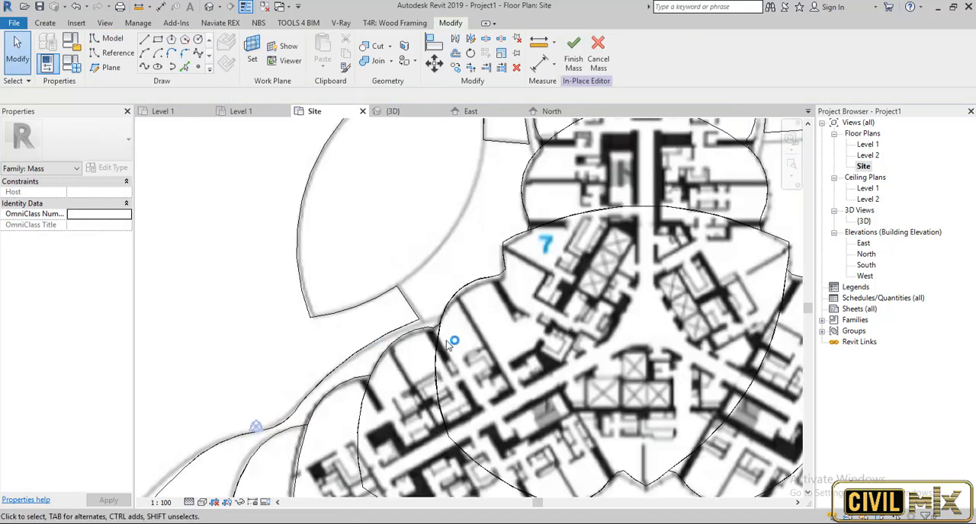
Delete the lower-left lobe's outer arcs and short connecting segment on its upper side from the picked outline.
key(Tab)
click(438, 350)
click(439, 350)
key(Escape)
key(Tab)
click(480, 280)
key(Escape)
key(Tab)
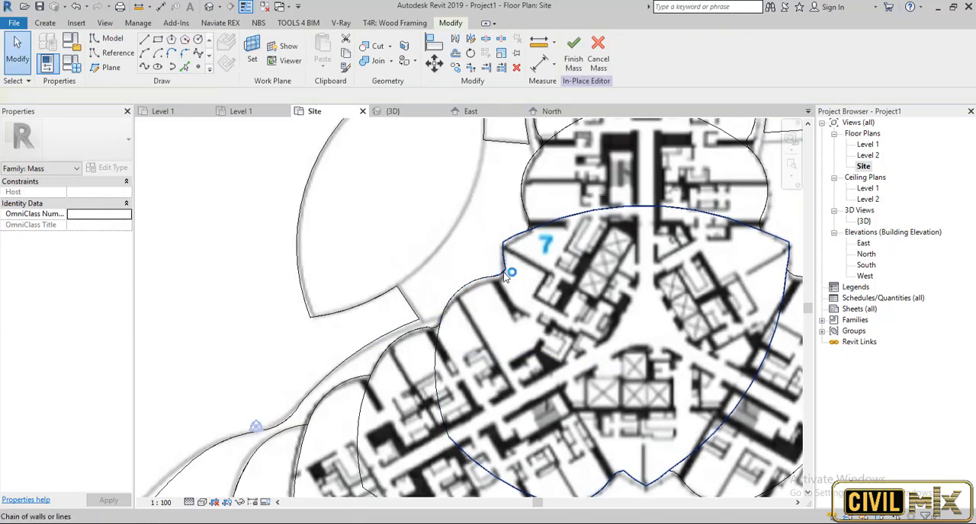
click(504, 277)
key(Escape)
Delete the arcs along the lower edge of the lower-left lobe.
scroll(504, 281, down, 2)
scroll(486, 406, up, 2)
key(Tab)
click(499, 413)
click(498, 412)
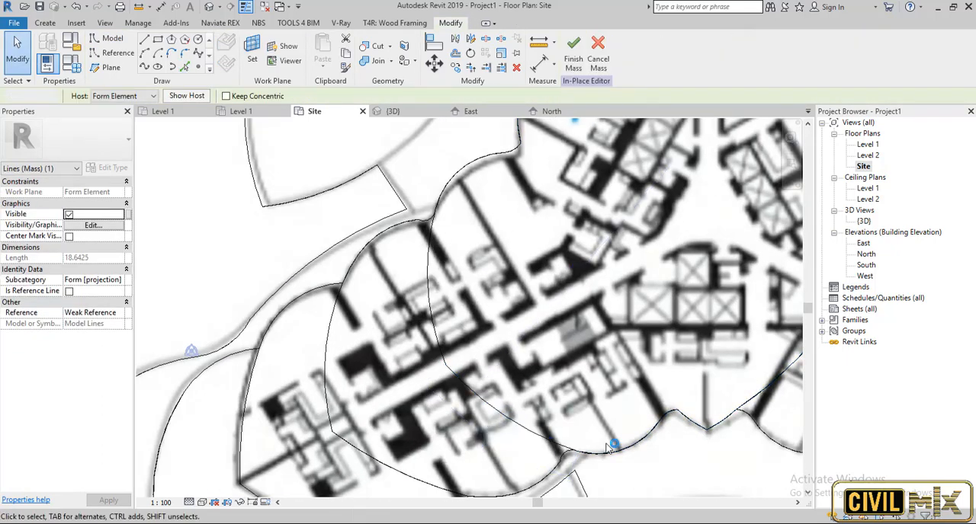
key(Escape)
key(Tab)
click(609, 453)
click(609, 454)
Remove the short leftover segment between the deleted lower-left lobe and the outline's bottom tip.
key(Tab)
click(661, 417)
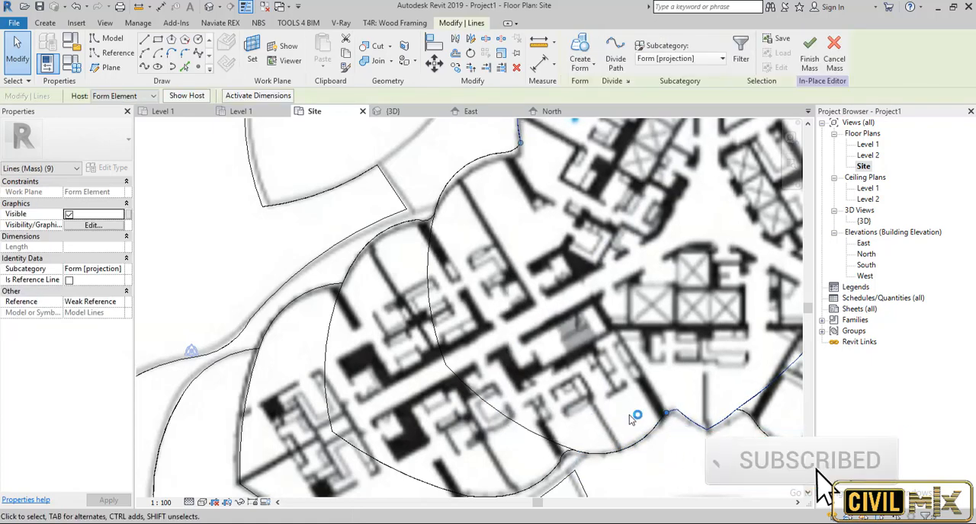
scroll(661, 416, up, 2)
click(677, 409)
key(Escape)
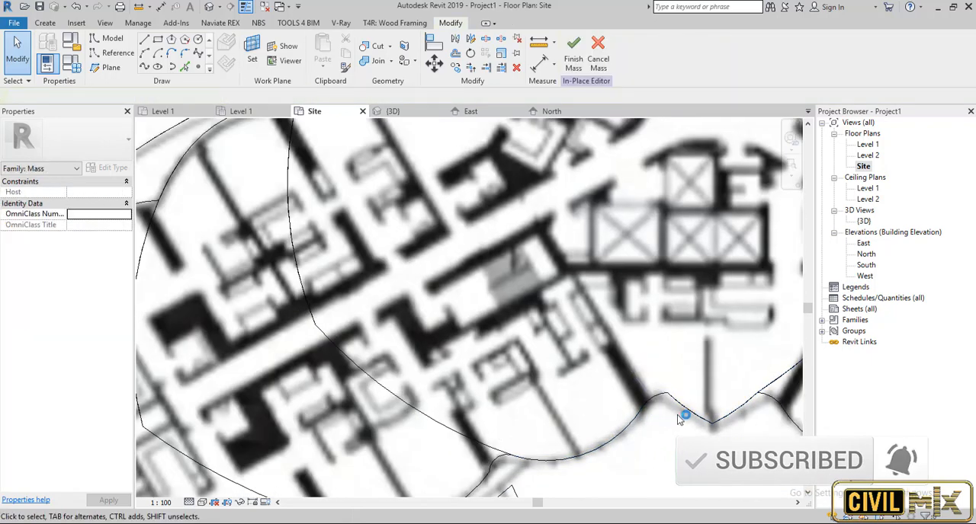
scroll(679, 410, down, 3)
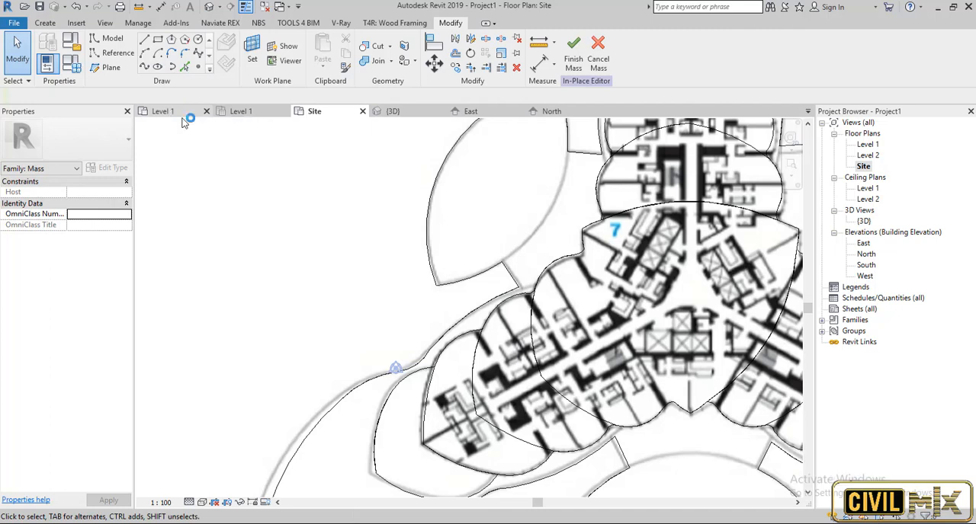
Close the outline with a three-point arc bulging outward across the removed lobe's base, from the upper-left corner to the bottom tip.
click(145, 56)
key(Escape)
key(Tab)
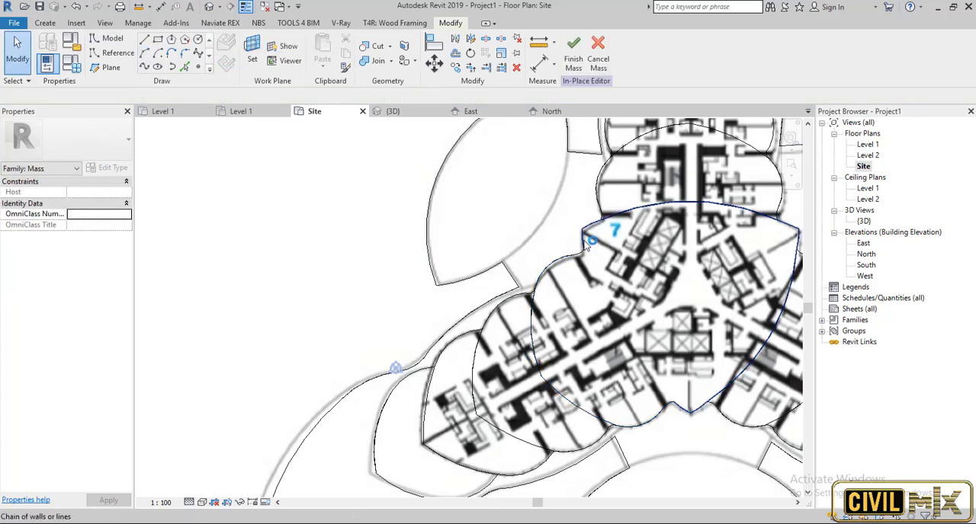
click(144, 54)
click(583, 230)
click(690, 412)
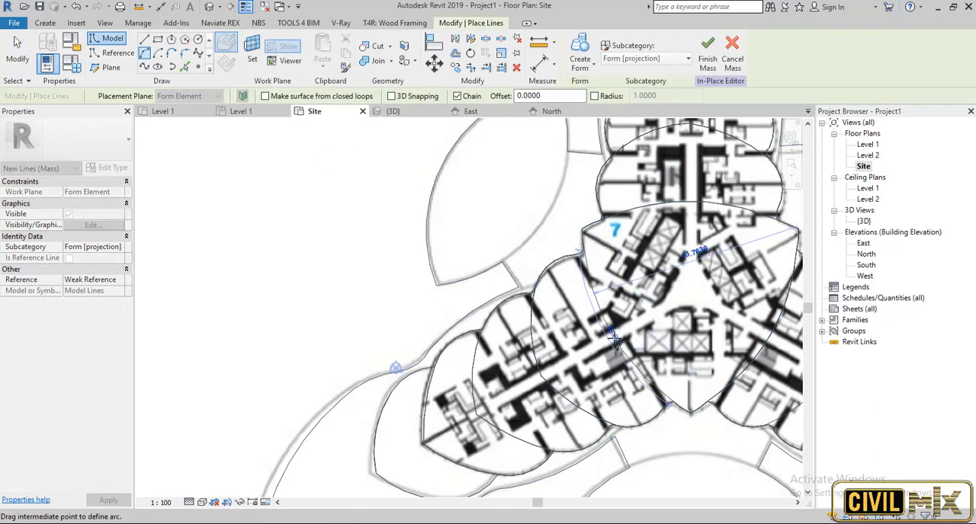
click(616, 340)
key(Escape)
key(Escape)
Create a solid form from the closed outline without the lower-left lobe and inspect it in the 3D view.
key(Tab)
click(614, 338)
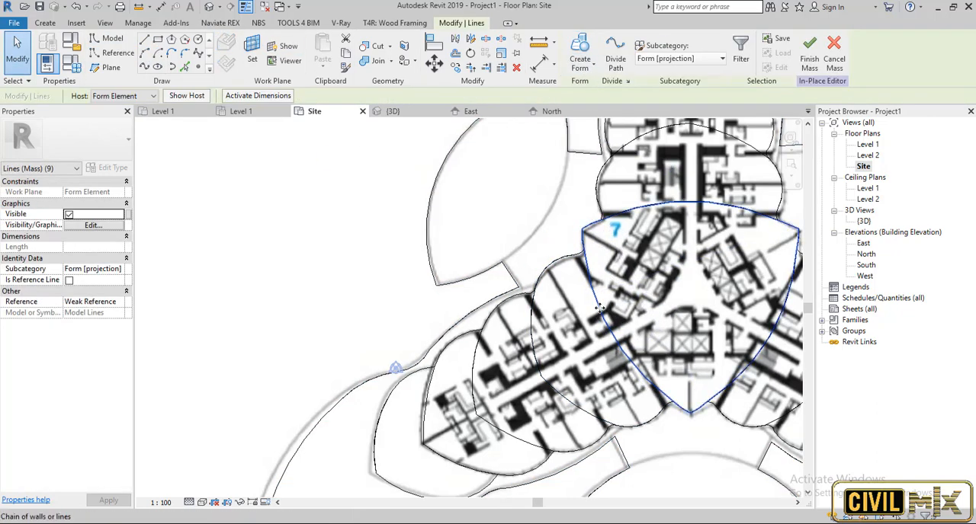
click(581, 60)
double_click(862, 220)
click(706, 295)
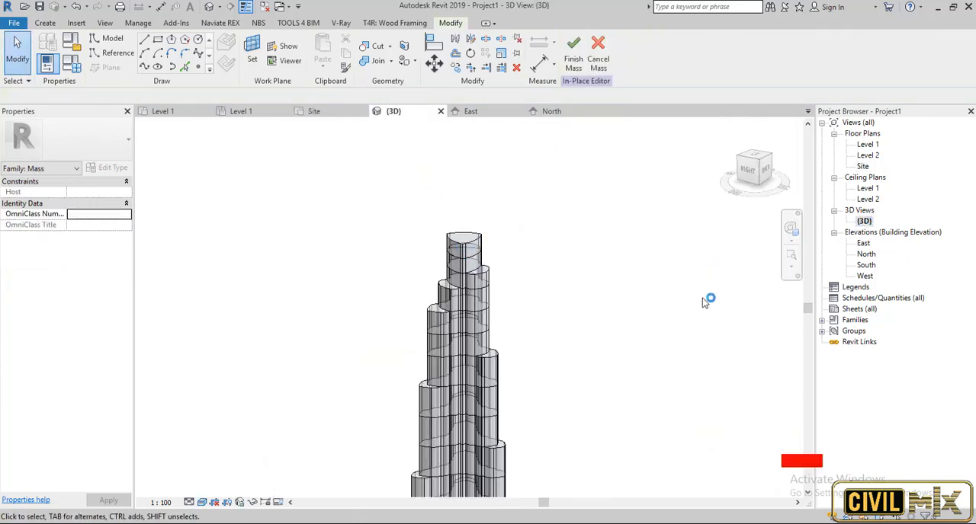
shift+middle_drag(704, 298, 625, 305)
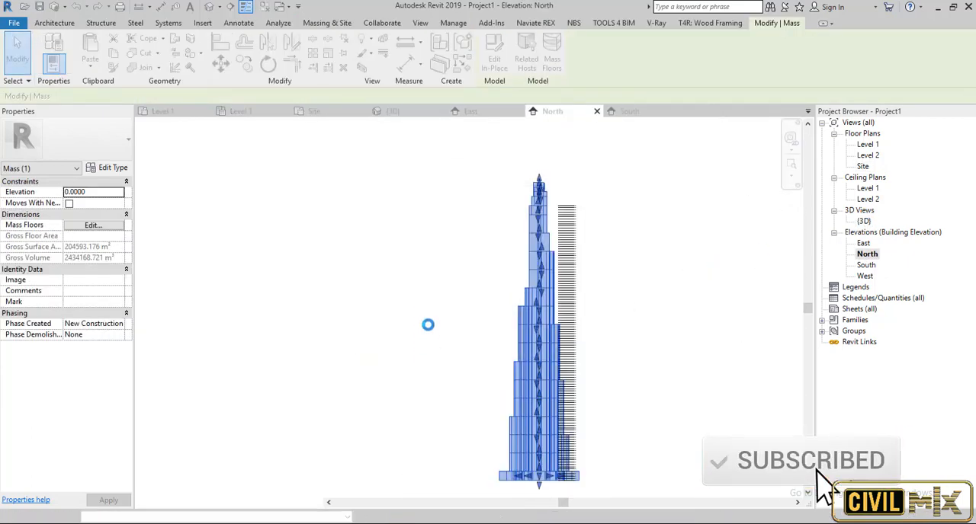
Examine the finished mass and its mass floors in the North elevation and the 3D view.
middle_drag(518, 365, 568, 309)
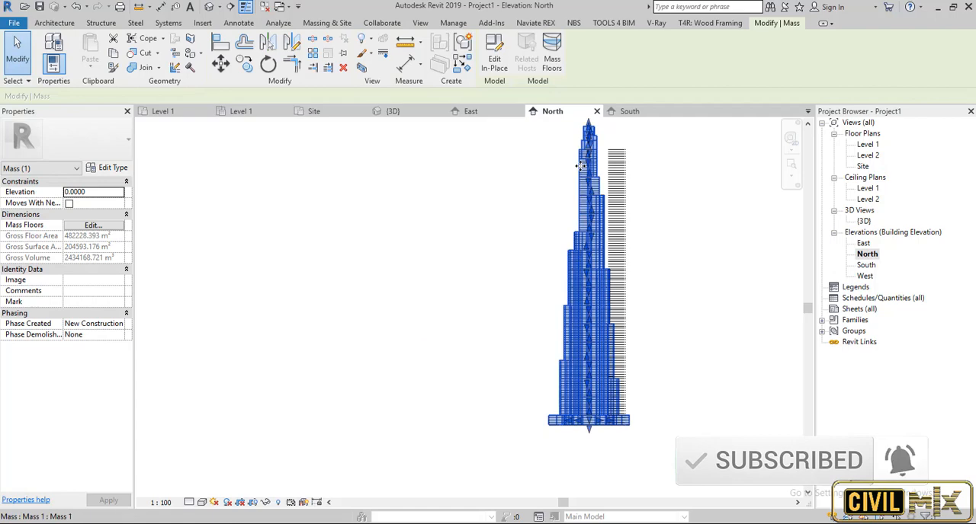
click(70, 24)
key(Escape)
scroll(585, 218, up, 5)
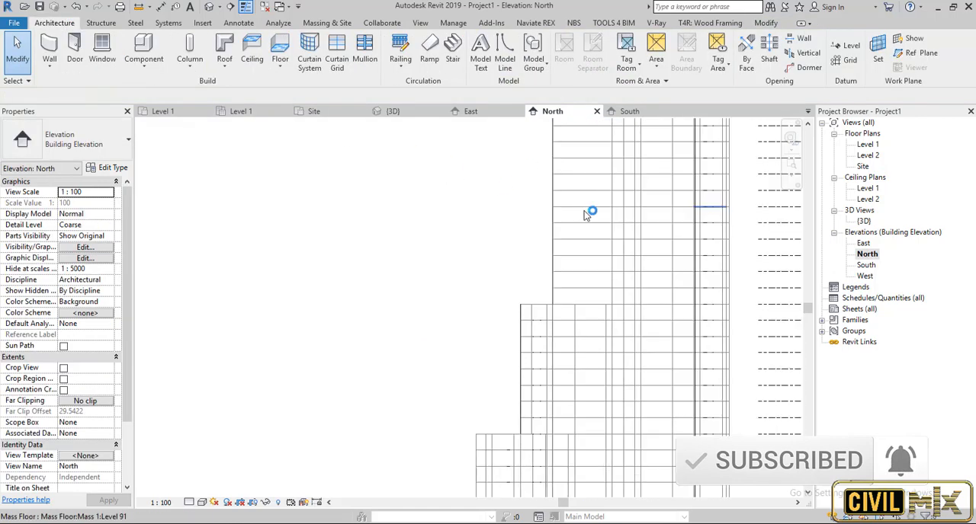
scroll(586, 223, down, 2)
double_click(865, 221)
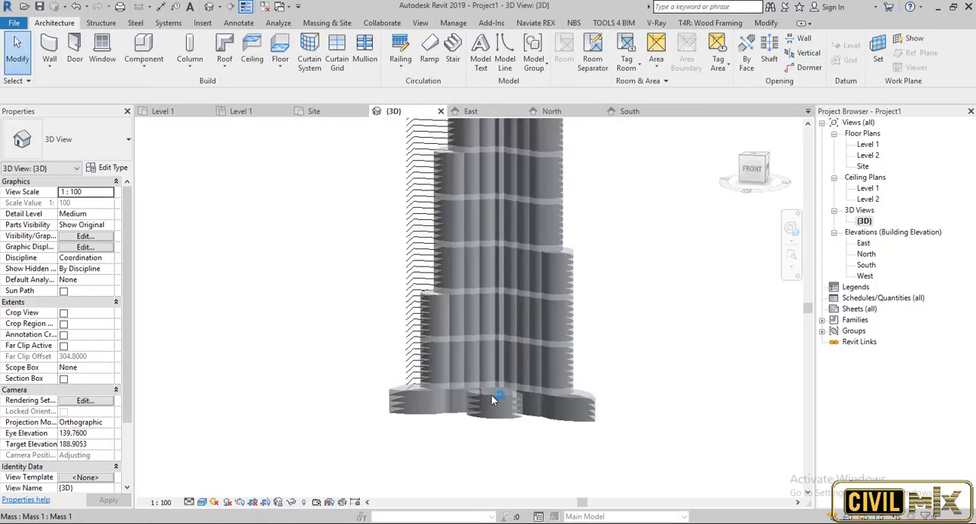
scroll(492, 399, up, 3)
click(494, 436)
click(54, 22)
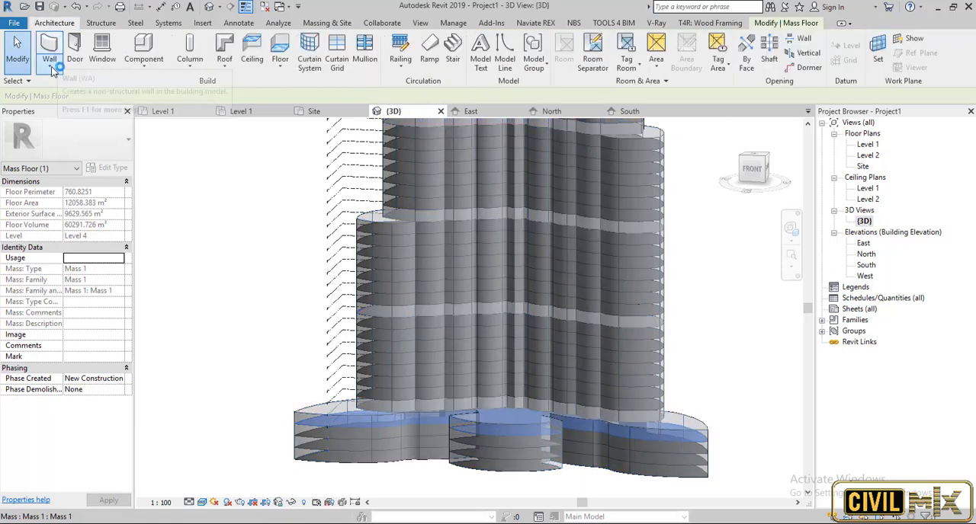
click(55, 62)
click(80, 90)
scroll(510, 429, up, 3)
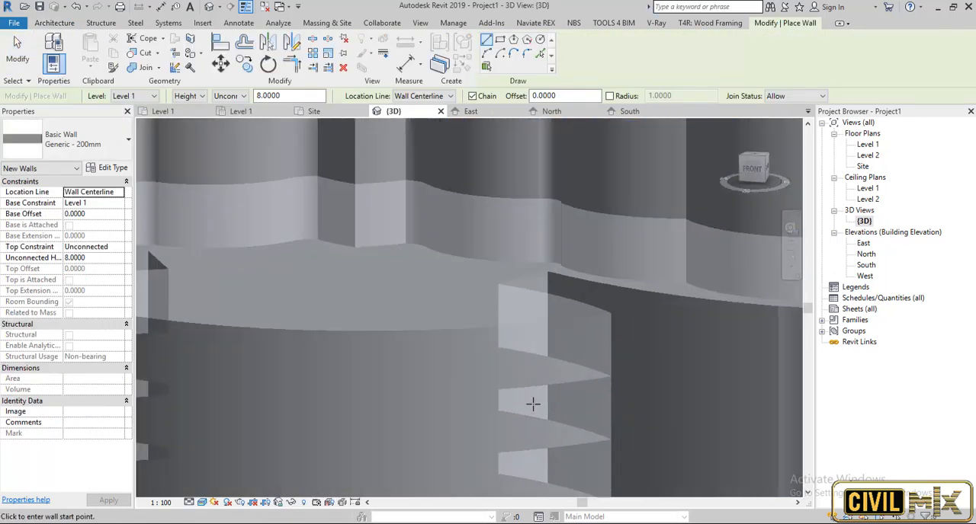
scroll(534, 402, down, 10)
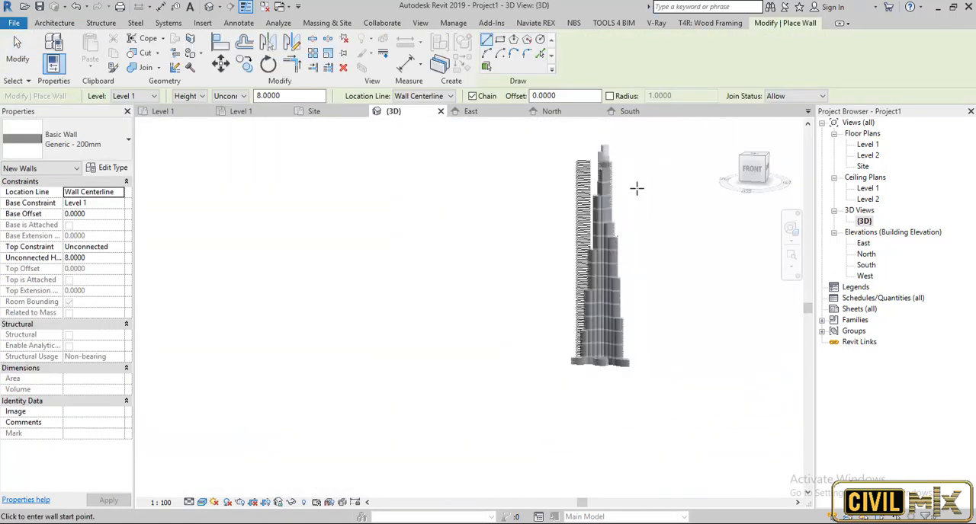
click(641, 142)
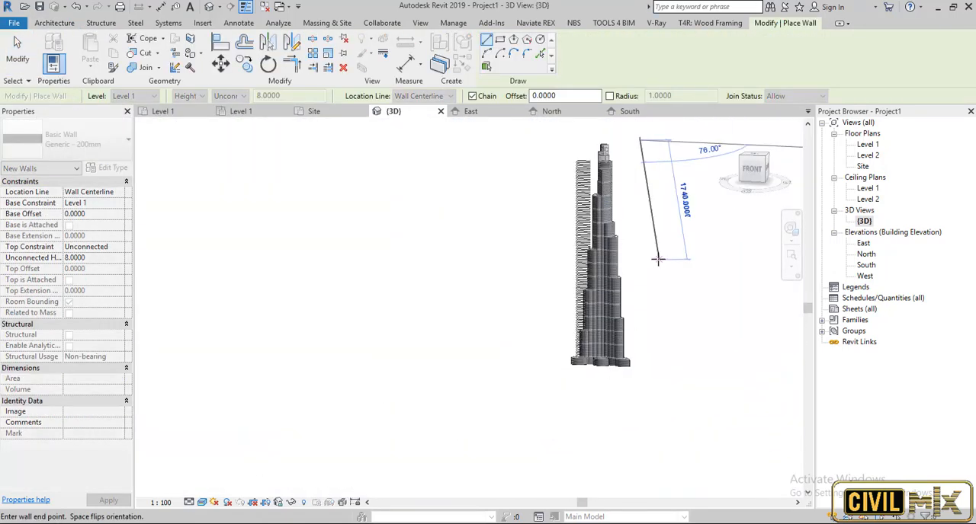
key(Escape)
key(Escape)
Select the whole tower, filter the selection to Mass Floor only, and check the available floor commands for it.
drag(654, 149, 576, 389)
click(491, 49)
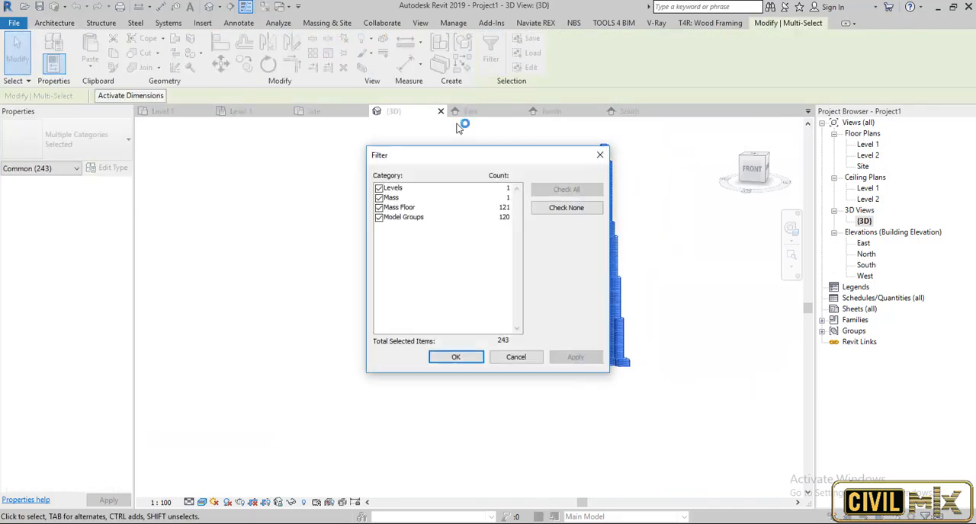
click(380, 188)
click(379, 198)
click(381, 217)
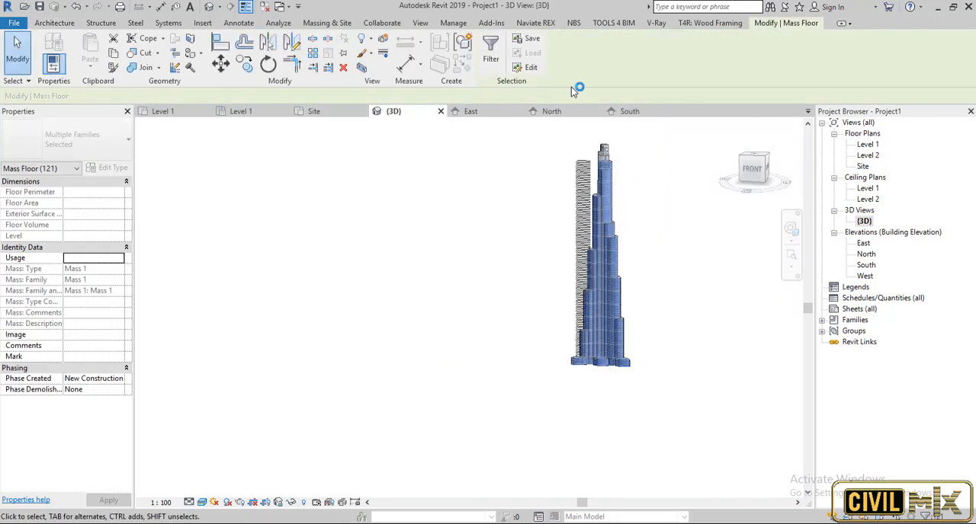
click(55, 22)
click(280, 67)
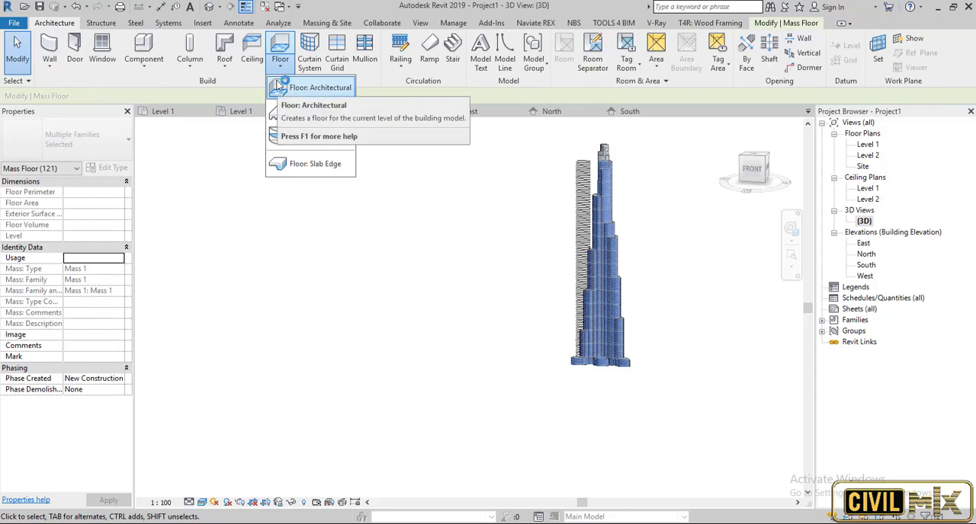
click(772, 25)
scroll(710, 359, up, 5)
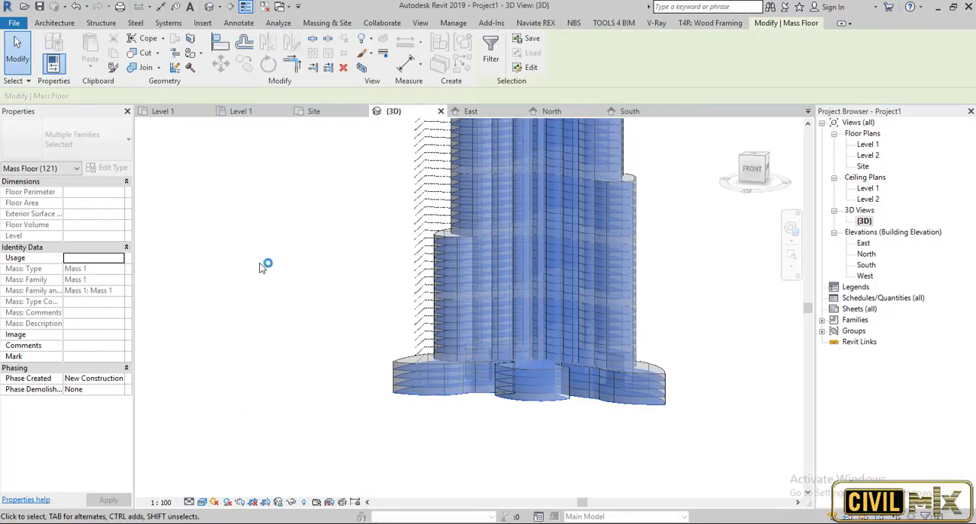
key(Escape)
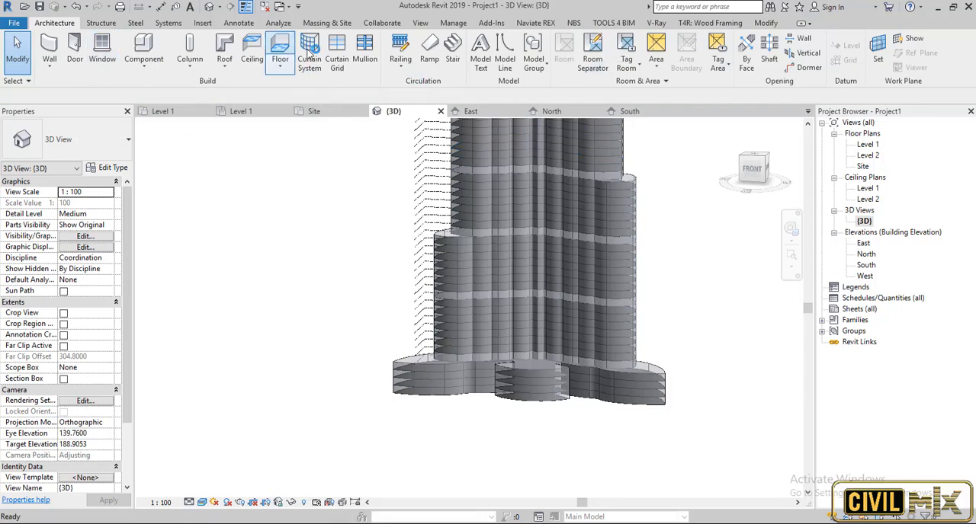
Start a floor by face, select all of the tower's mass floors, and open the choice of floor types.
click(326, 22)
click(253, 47)
scroll(533, 416, up, 5)
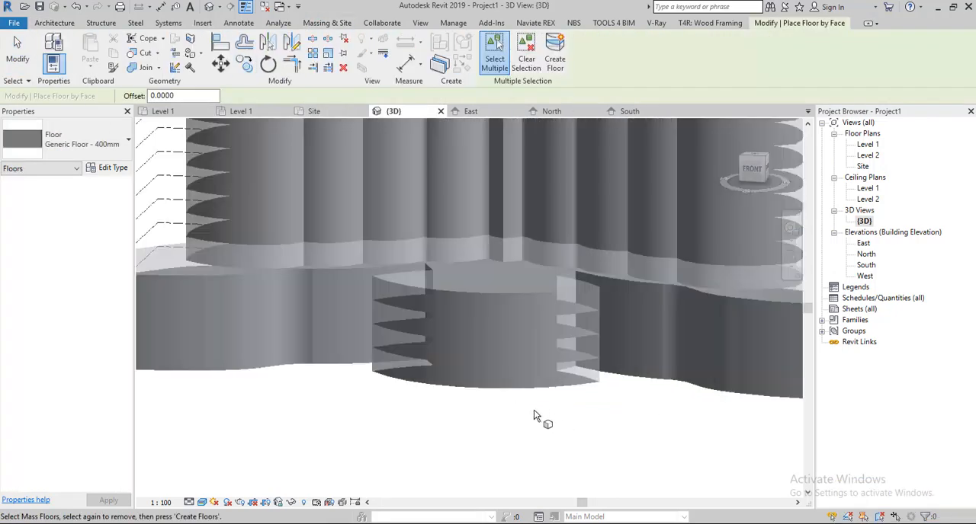
scroll(534, 416, down, 10)
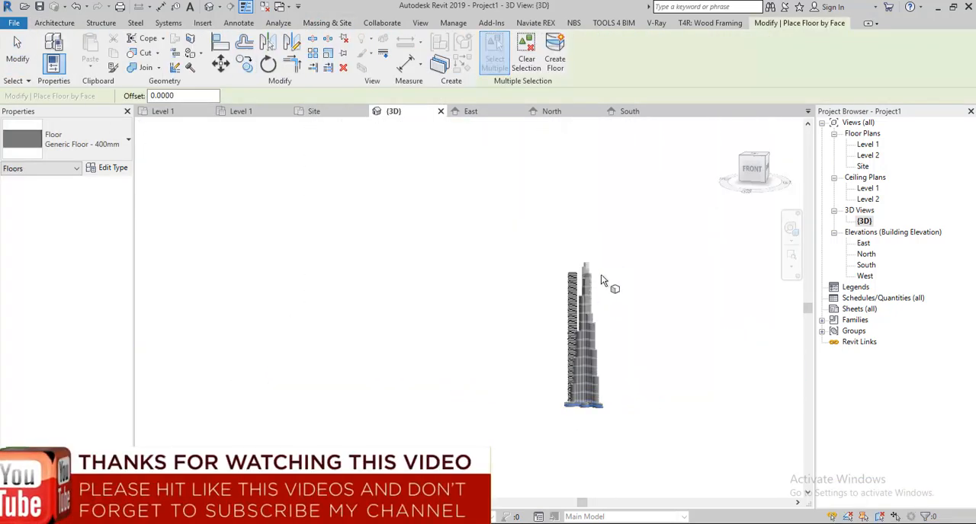
drag(577, 448, 577, 449)
scroll(585, 417, up, 2)
click(113, 150)
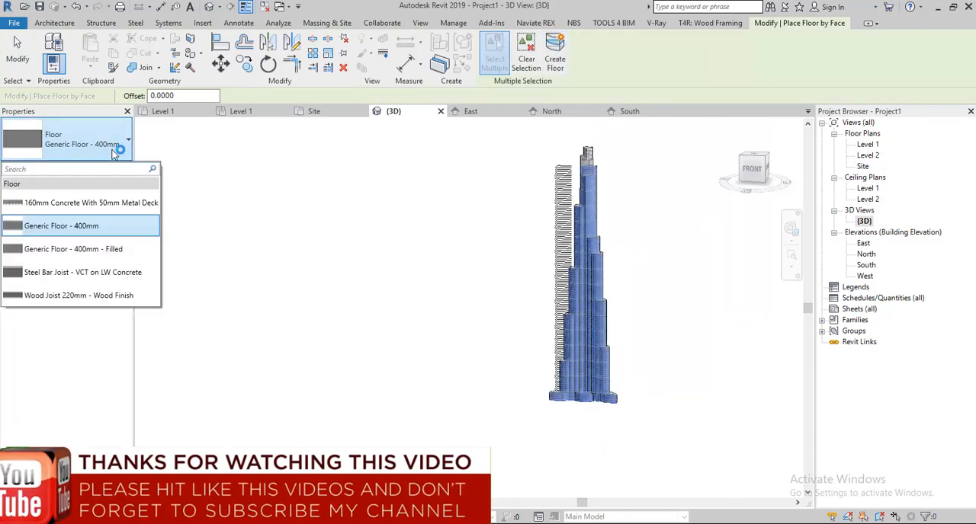